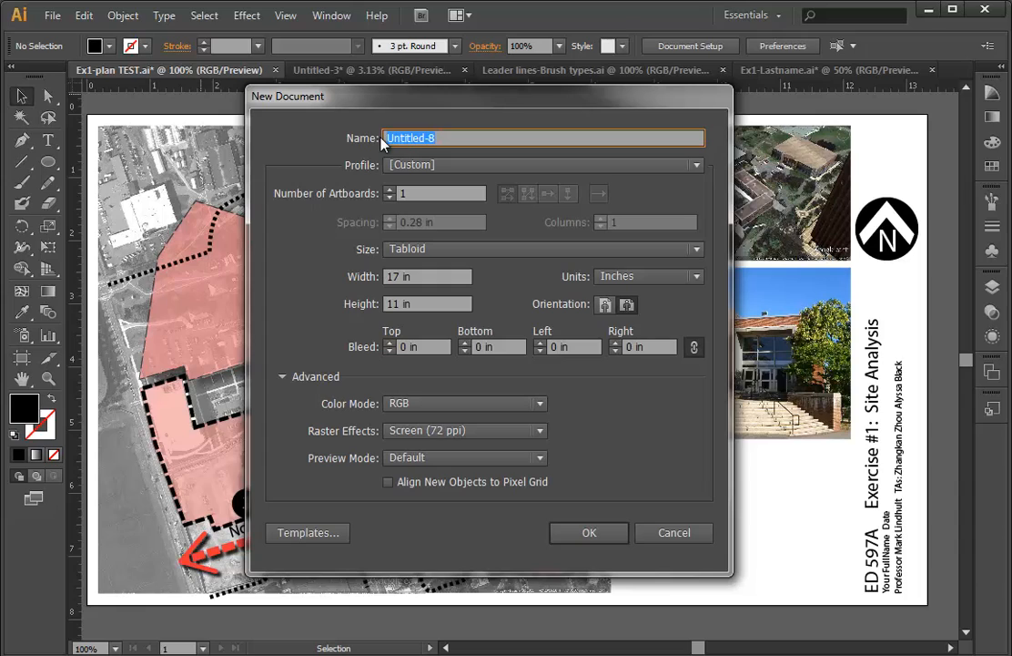
# Create a landscape Tabloid document named Ex-Sample, 17 in wide and 11 in high.
pyautogui.write('Ex-Sample')
pyautogui.click(427, 255)
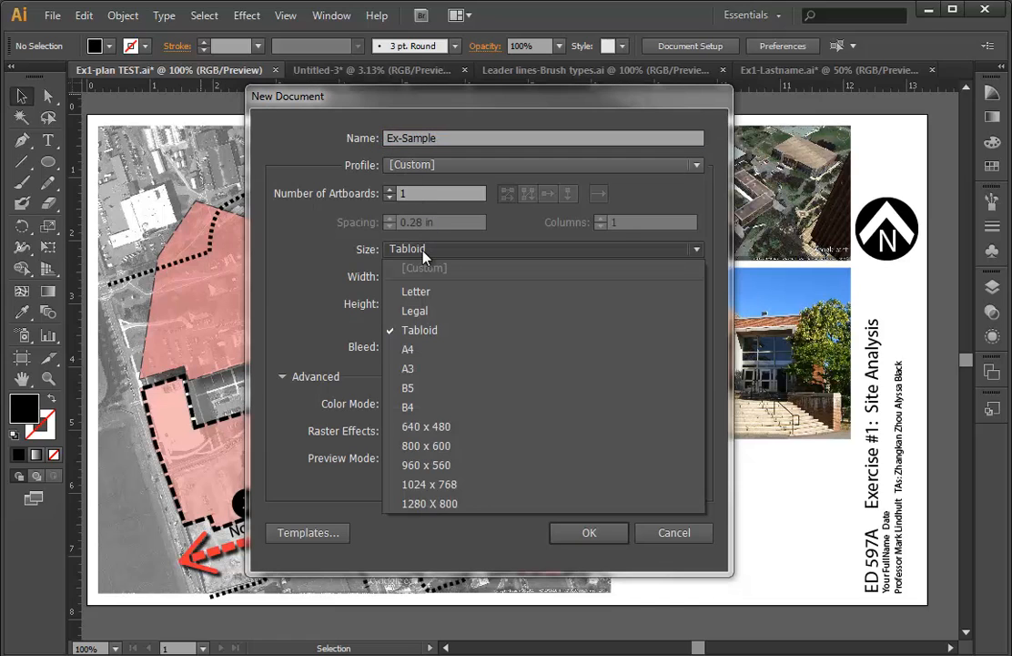
pyautogui.click(404, 332)
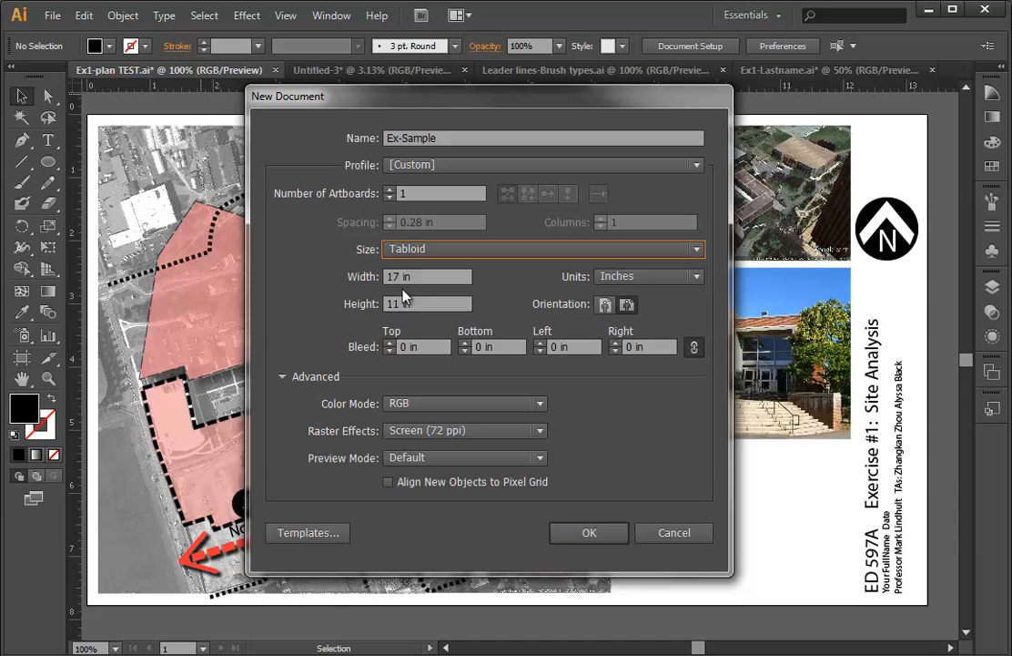
pyautogui.click(606, 306)
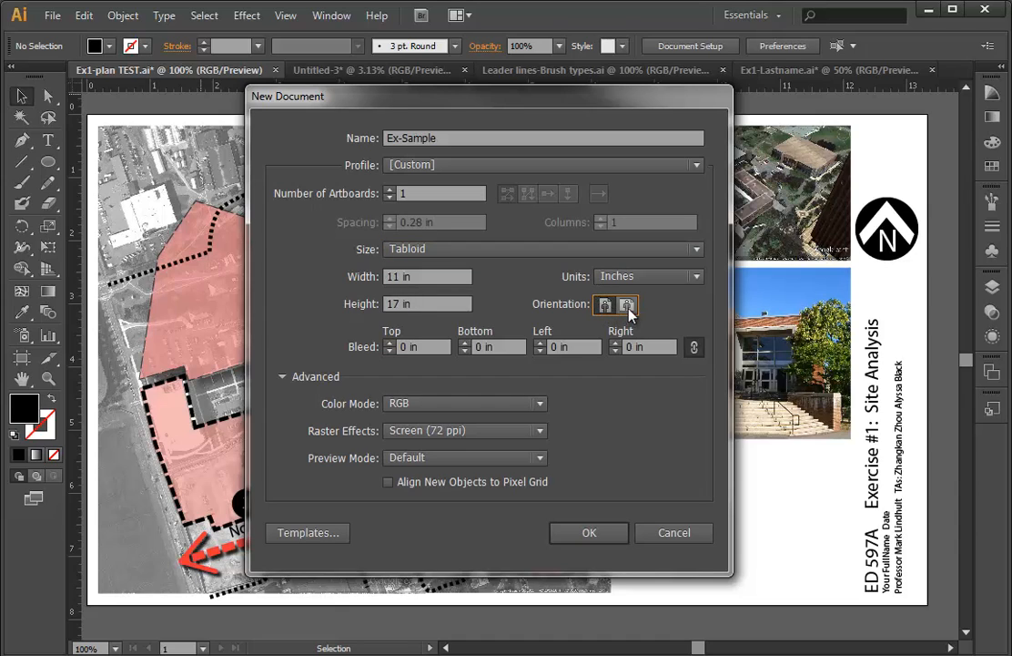
pyautogui.click(628, 306)
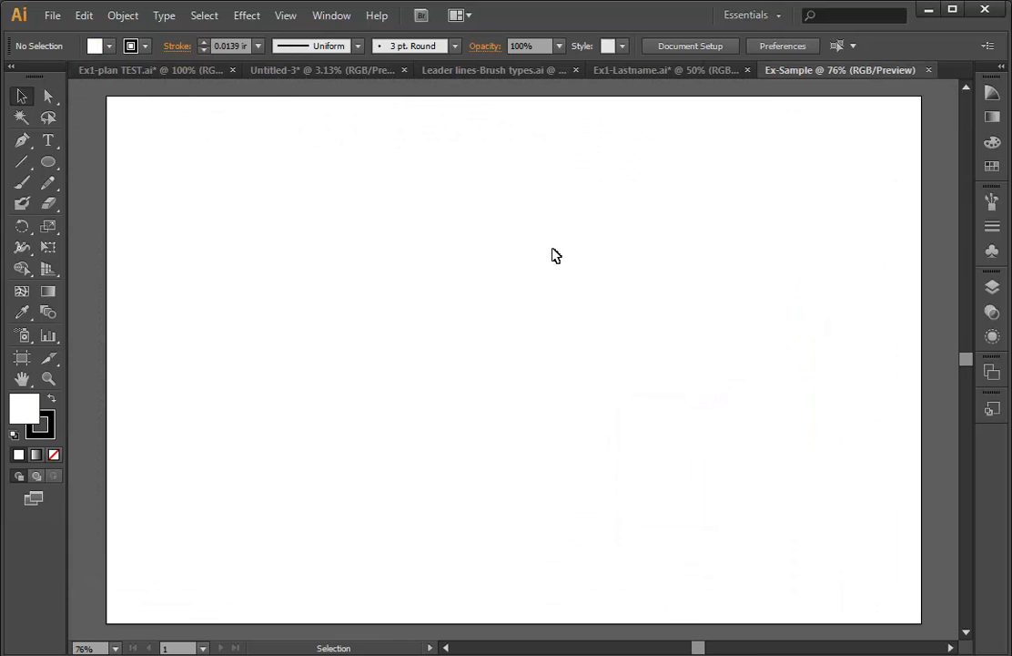
# Show the rulers around the artboard.
pyautogui.click(291, 16)
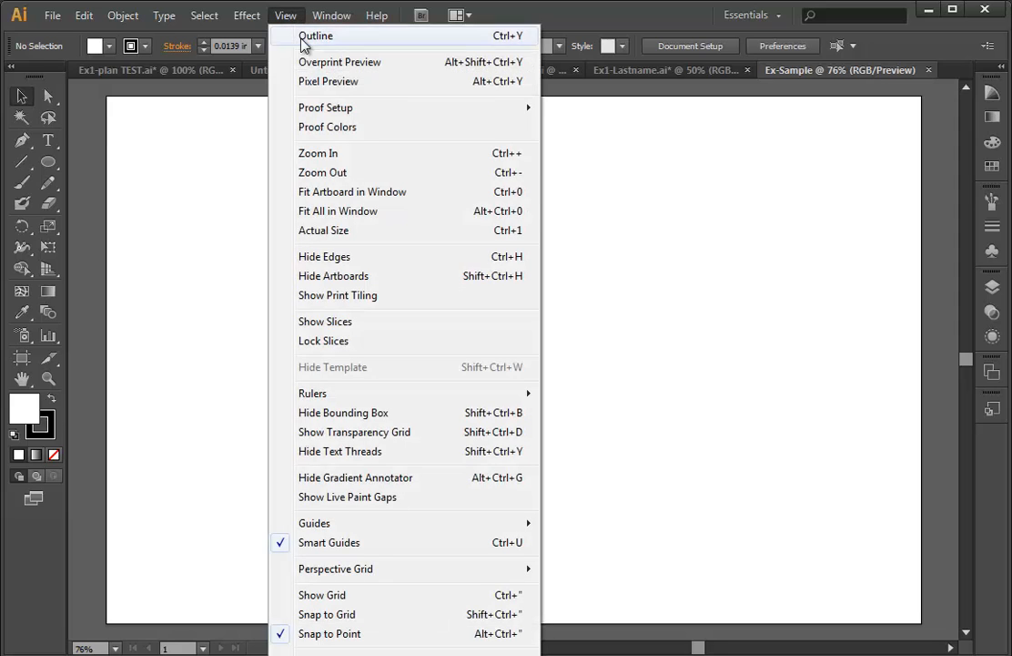
pyautogui.moveTo(400, 394)
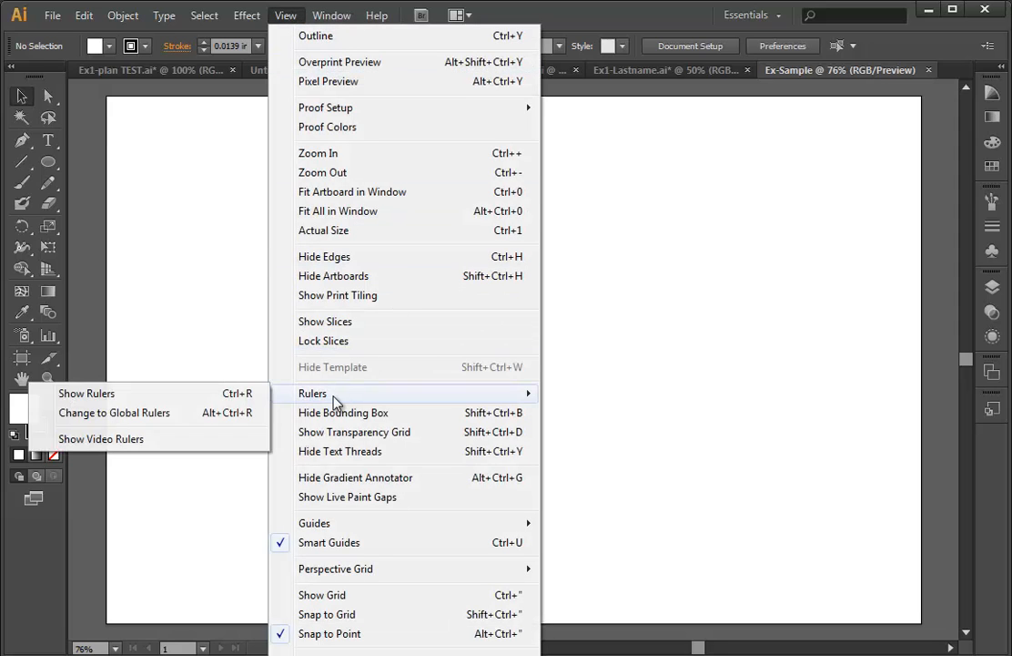
pyautogui.click(185, 401)
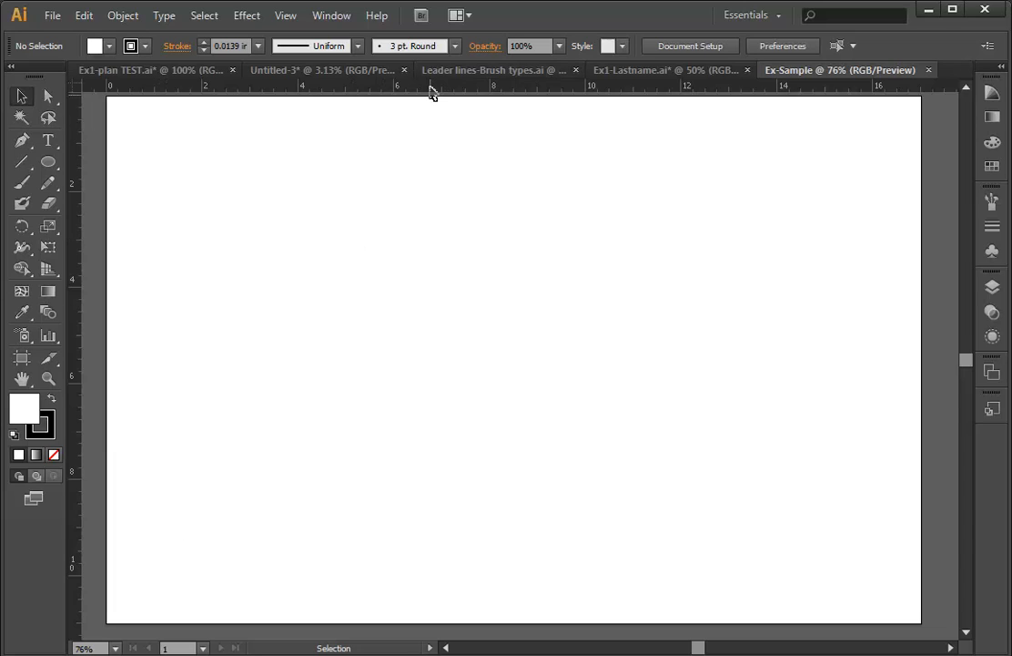
# Add guides just inside the artboard's top, left and bottom edges, plus vertical guides at about 15.5 and 12 inches.
pyautogui.moveTo(429, 87); pyautogui.dragTo(424, 108)
pyautogui.scroll(1, 430, 113)
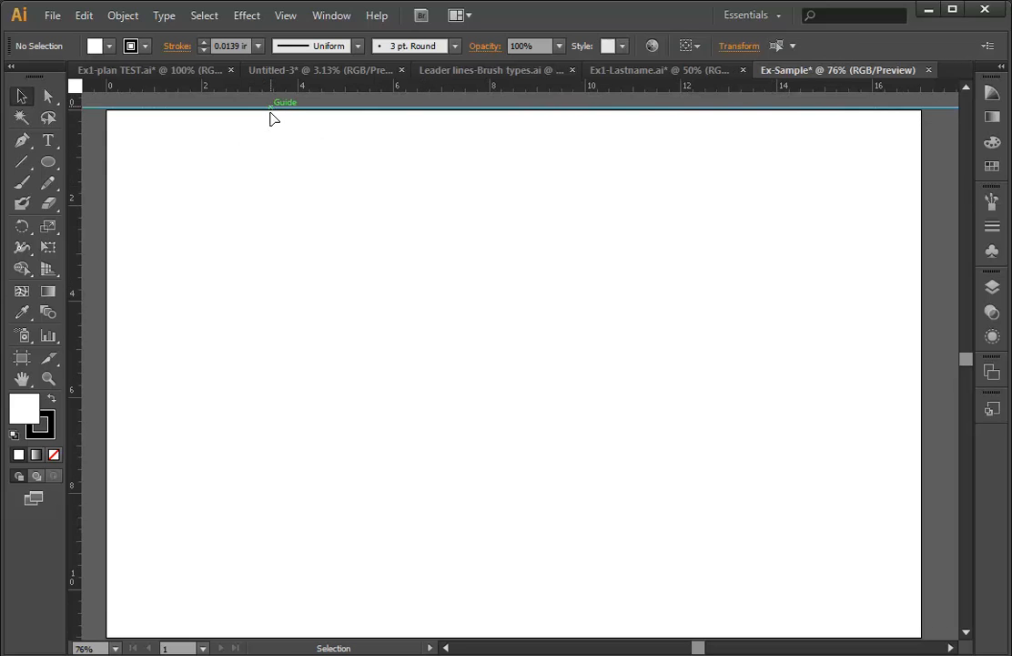
pyautogui.moveTo(271, 116); pyautogui.dragTo(272, 124)
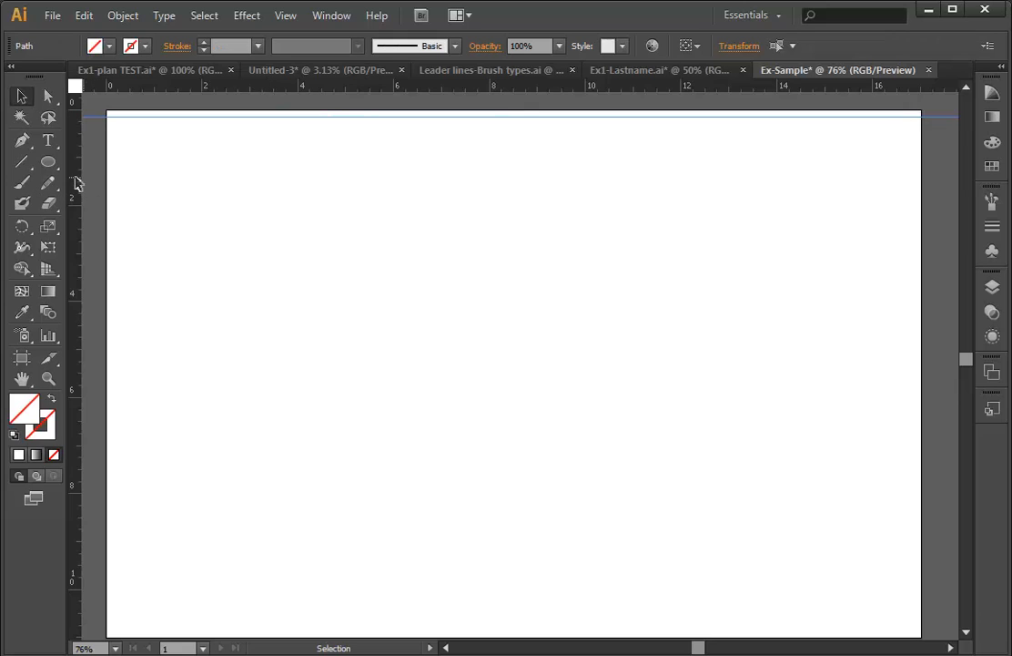
pyautogui.moveTo(77, 182); pyautogui.dragTo(113, 182)
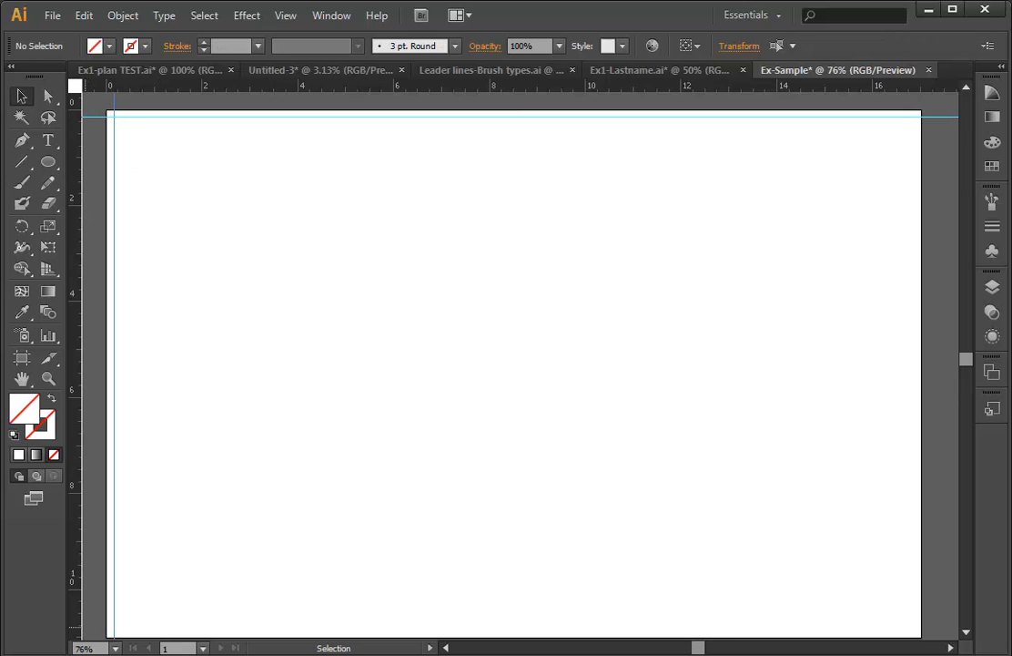
pyautogui.moveTo(323, 89); pyautogui.dragTo(335, 629)
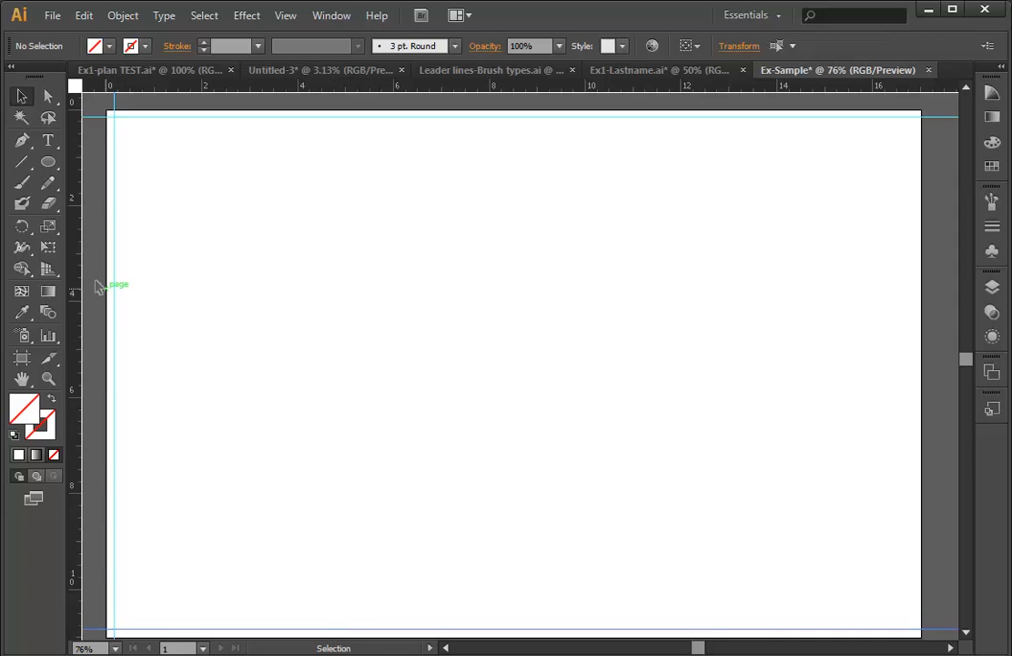
pyautogui.moveTo(80, 271); pyautogui.dragTo(849, 256)
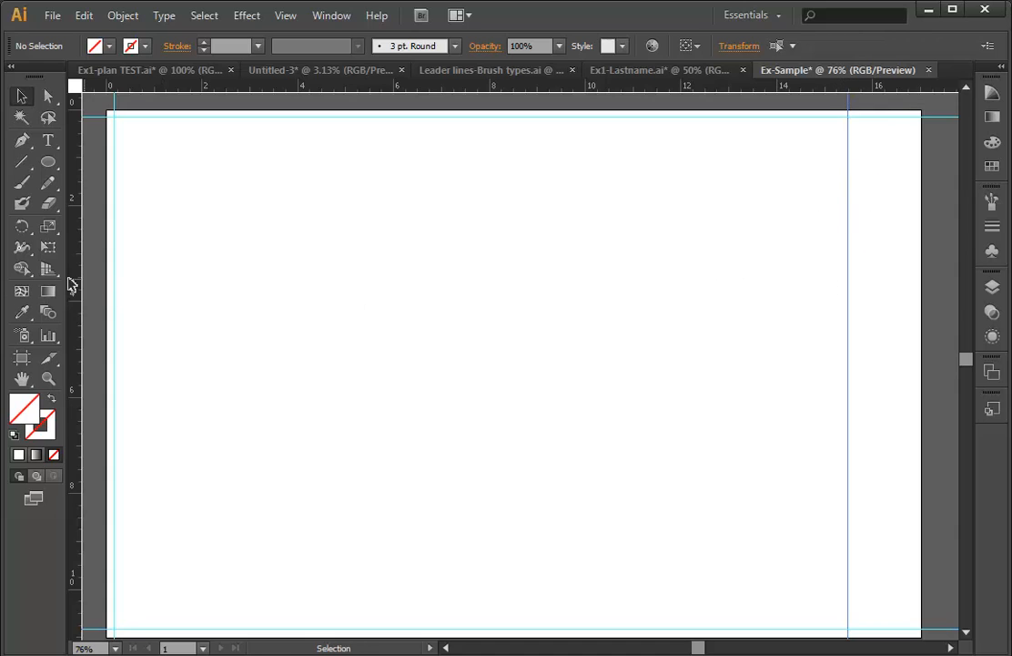
pyautogui.moveTo(78, 275); pyautogui.dragTo(683, 265)
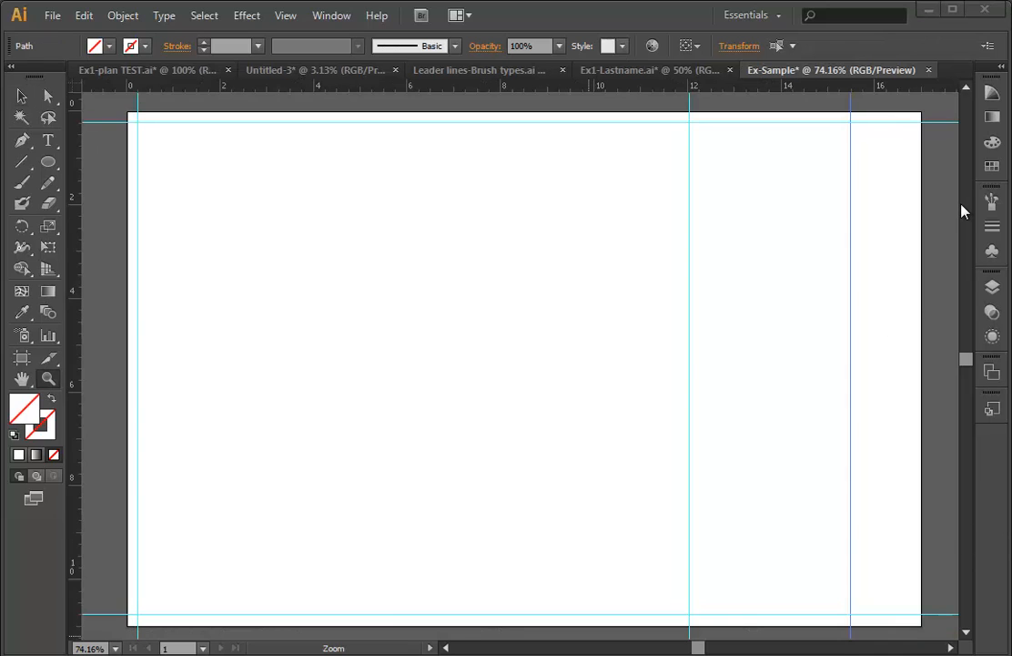
# Place the Photoshop file Ex1-plan-Lastname2 from the Exercise 1 - Machmer folder as a linked image.
pyautogui.click(53, 16)
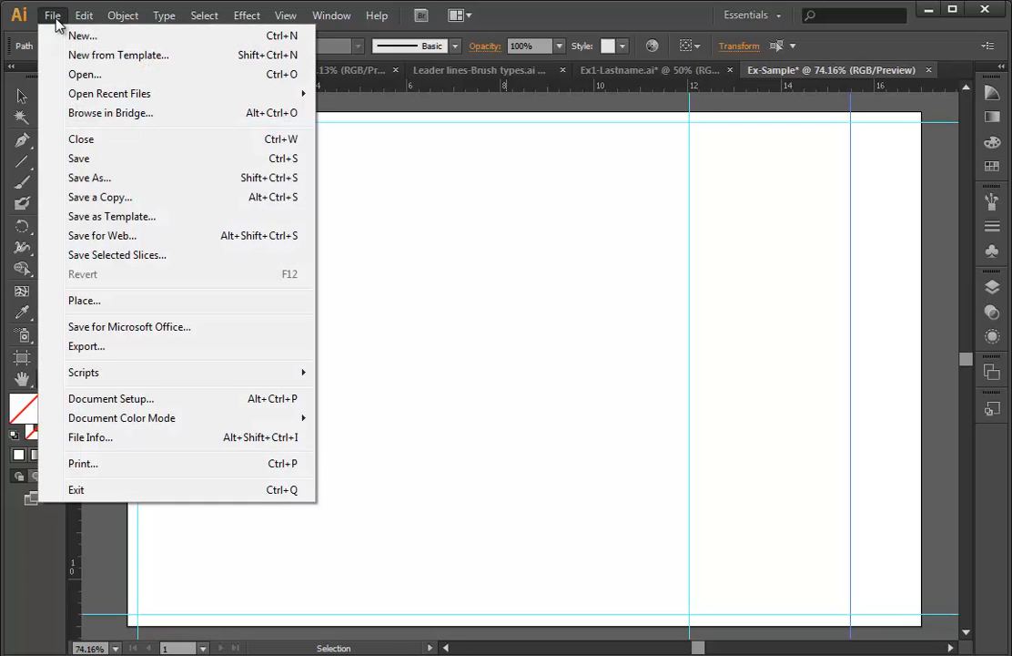
pyautogui.click(90, 300)
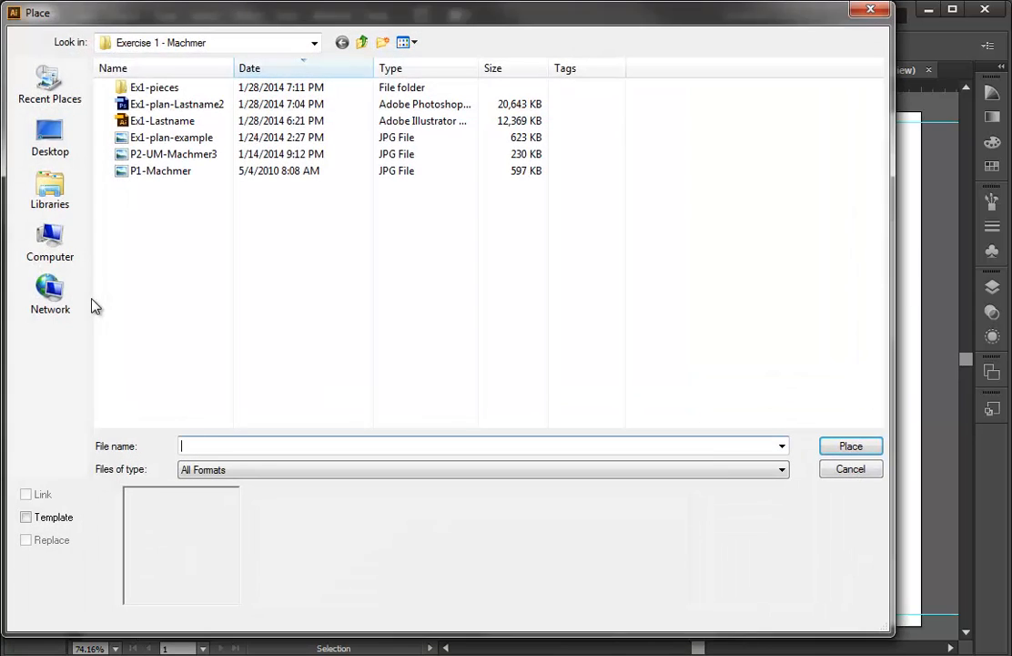
pyautogui.click(178, 106)
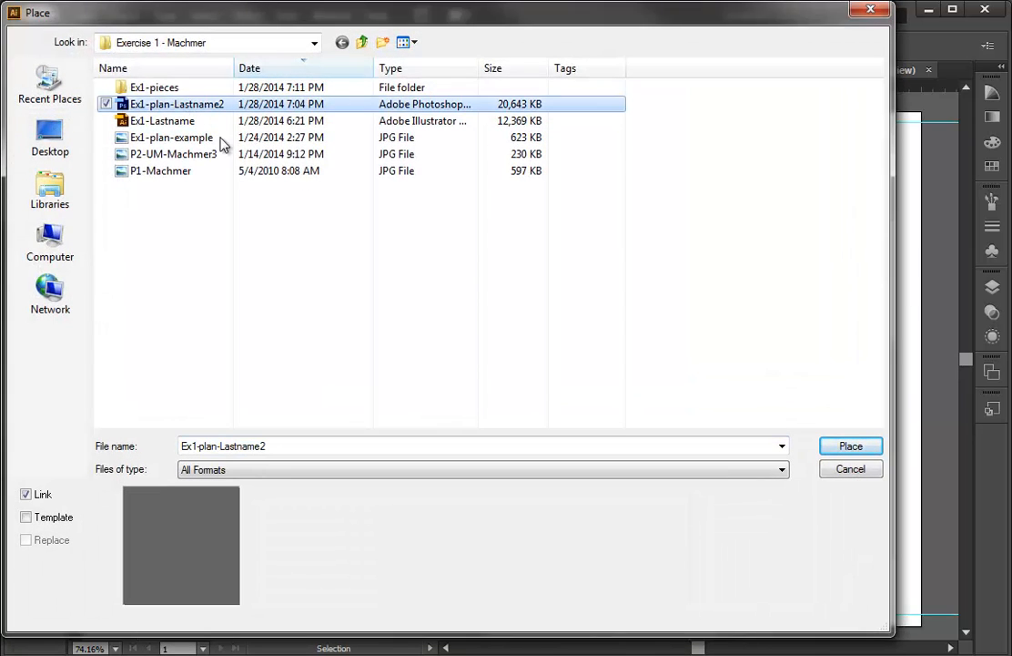
pyautogui.click(852, 447)
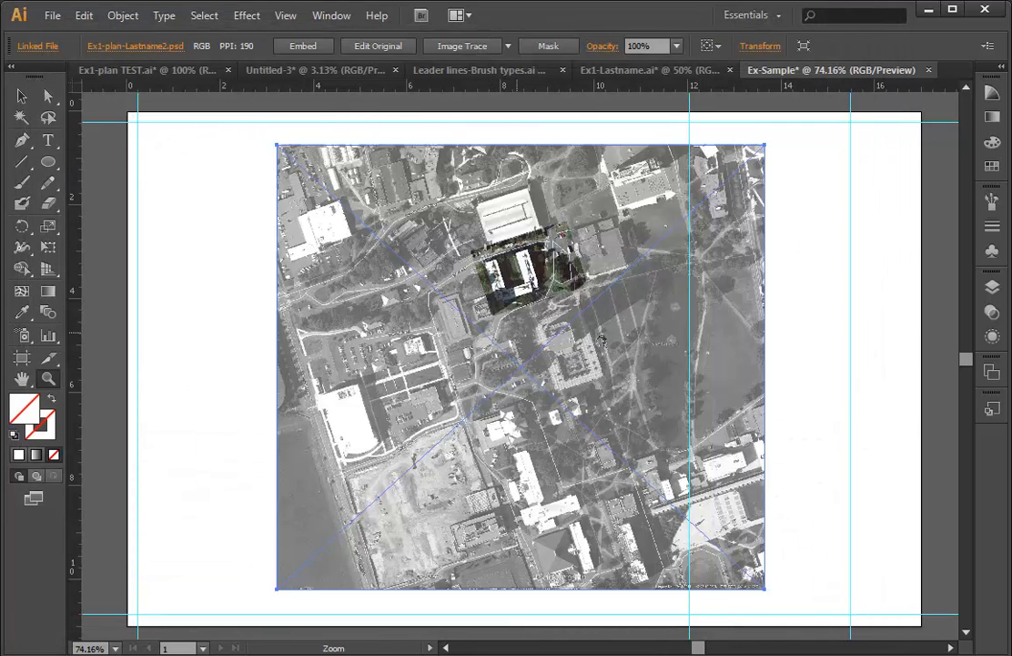
# Move the plan image to the top-left guide corner and enlarge it to reach the bottom margin guide.
pyautogui.click(22, 97)
pyautogui.moveTo(504, 373); pyautogui.dragTo(365, 352)
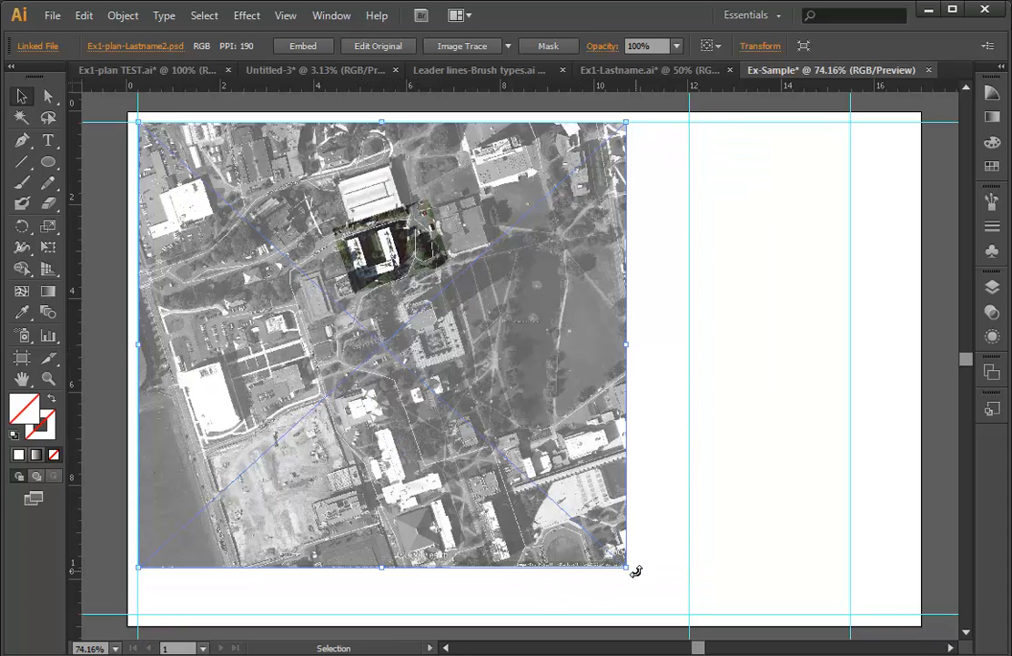
pyautogui.moveTo(636, 571); pyautogui.dragTo(675, 616)
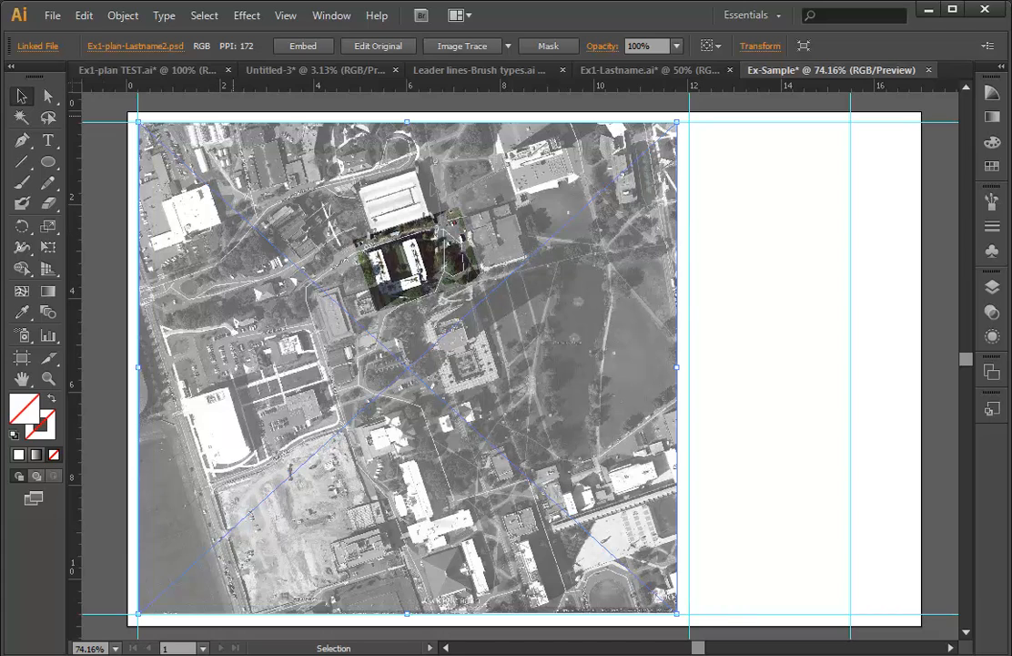
# Place the aerial image P2-UM-Machmer3 as a linked file.
pyautogui.click(52, 16)
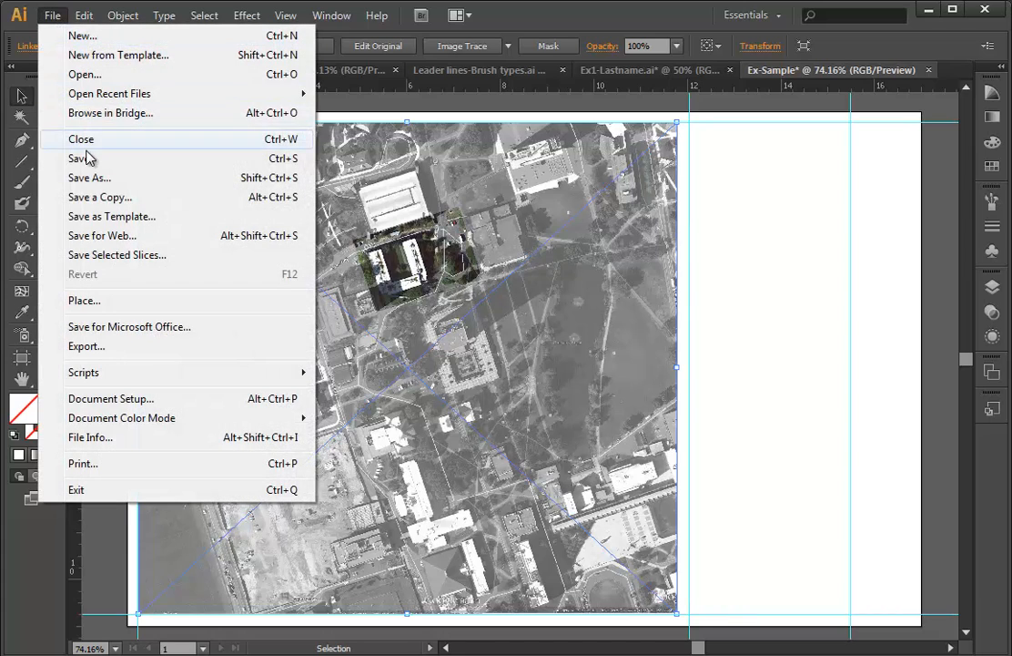
pyautogui.click(91, 301)
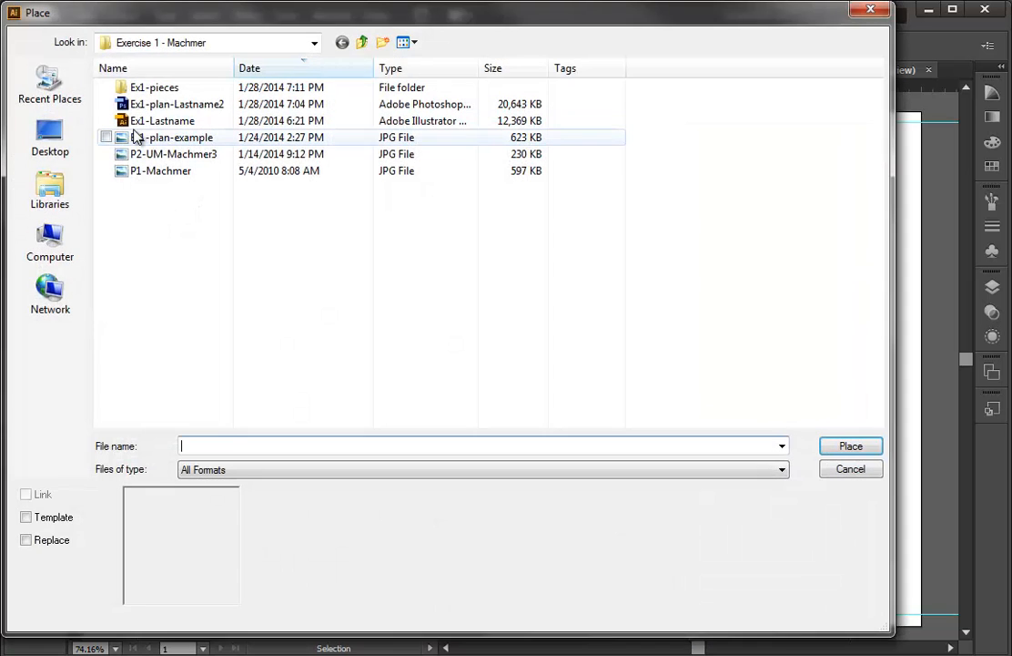
pyautogui.click(157, 157)
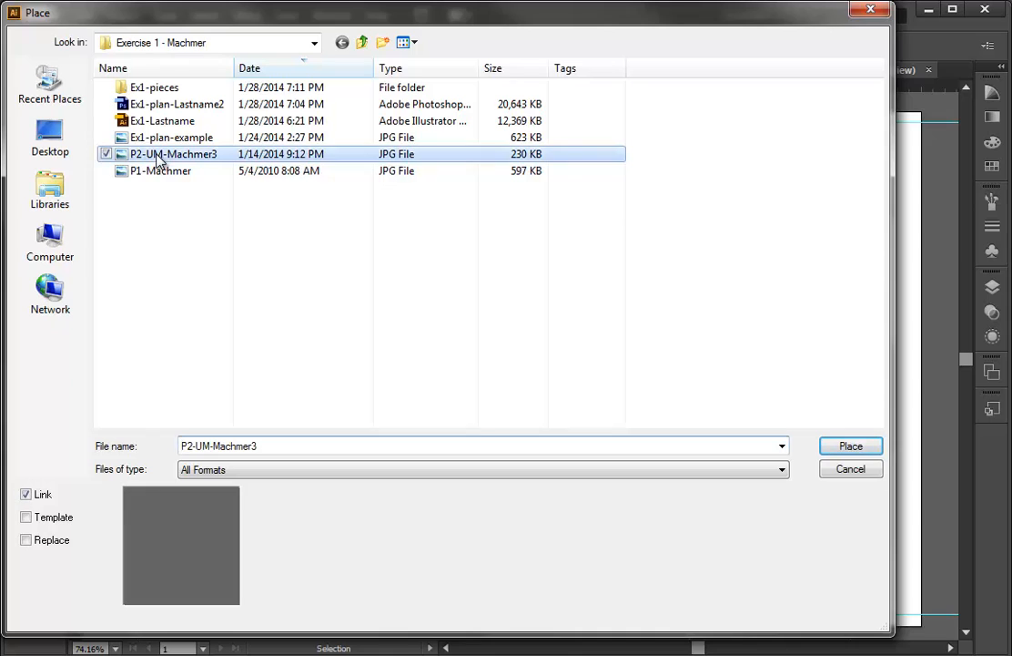
pyautogui.click(850, 446)
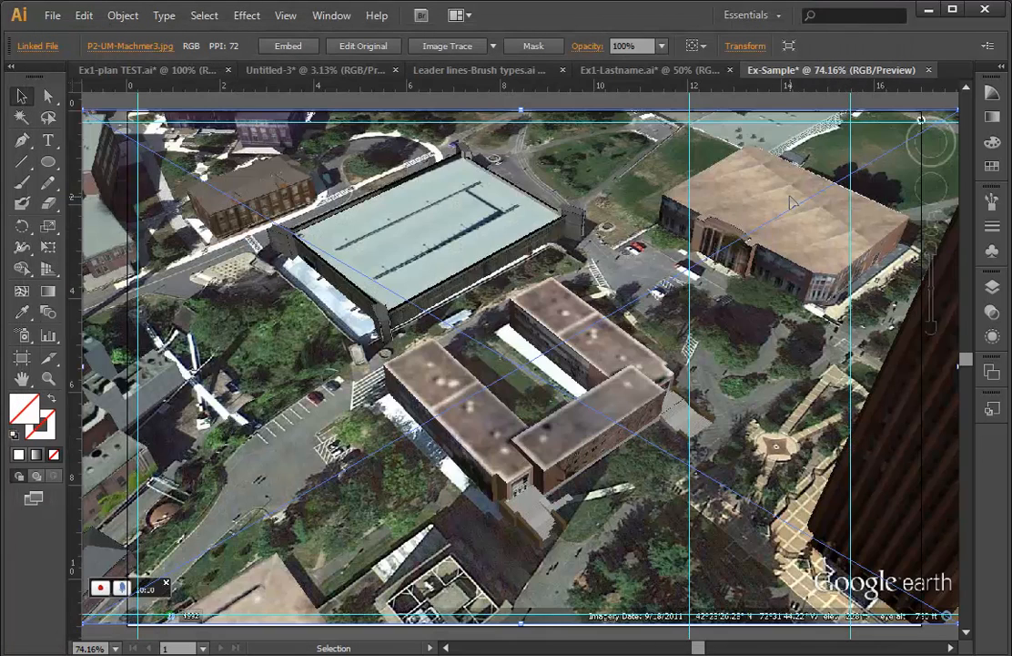
# Shrink the aerial image to the column between the 12 and 15.5 inch guides, resting on the bottom margin guide.
pyautogui.moveTo(284, 150); pyautogui.dragTo(401, 279)
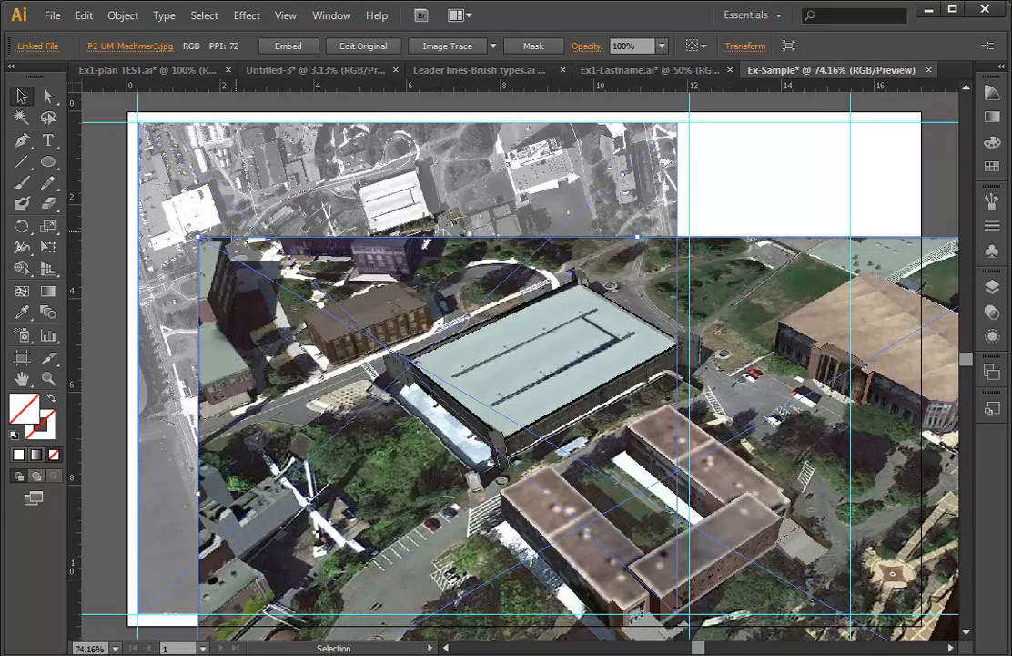
pyautogui.moveTo(200, 241); pyautogui.dragTo(728, 546)
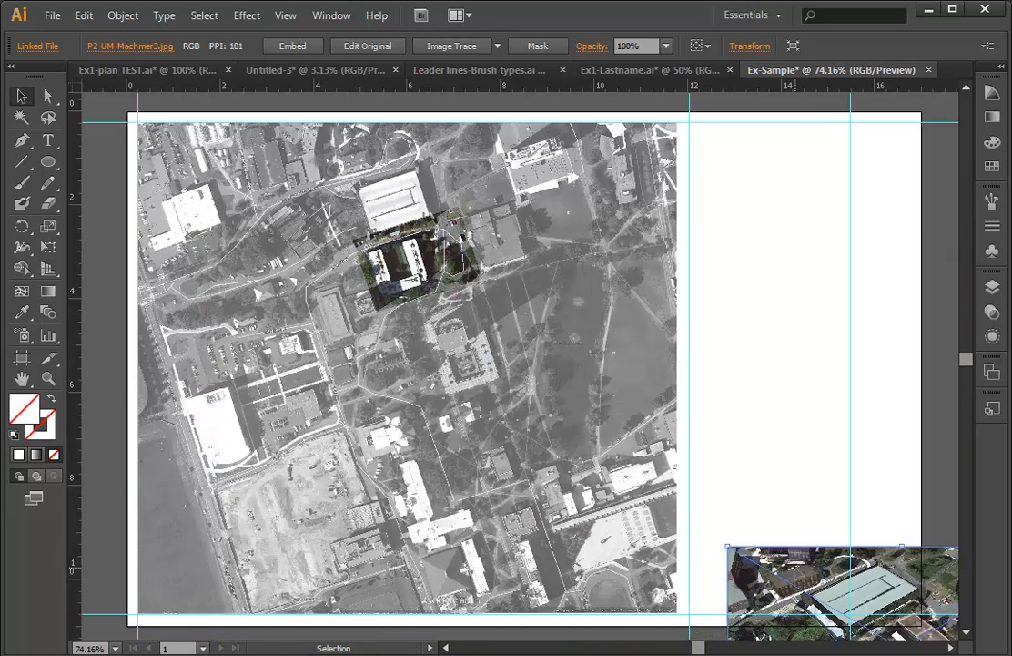
pyautogui.moveTo(808, 561); pyautogui.dragTo(570, 435)
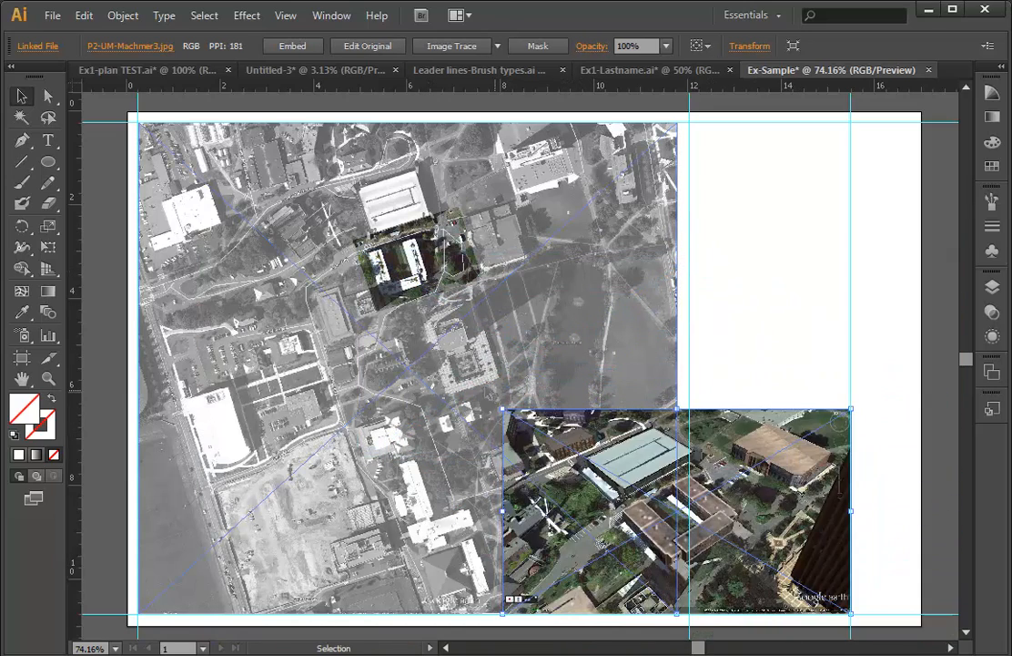
pyautogui.moveTo(506, 411); pyautogui.dragTo(690, 520)
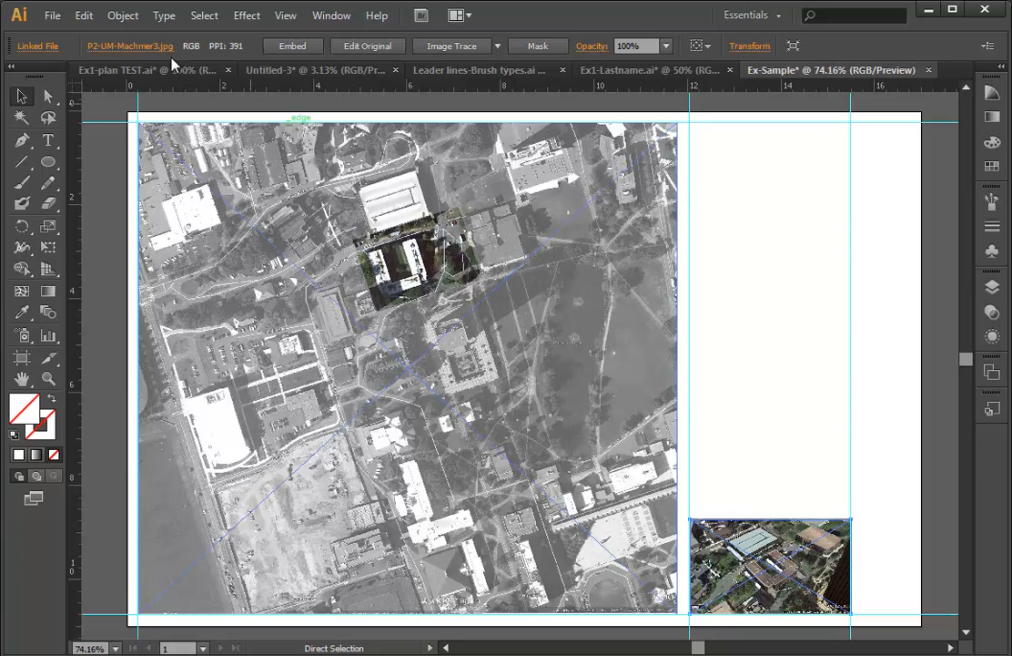
# Place the building photo P1-Machmer in the document.
pyautogui.click(52, 15)
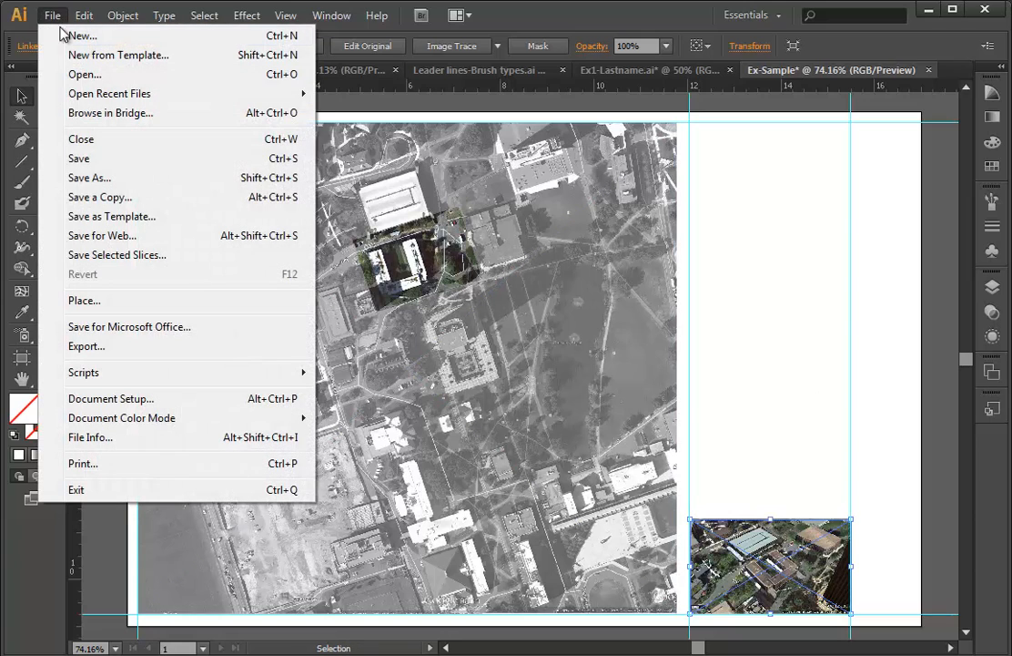
pyautogui.click(105, 300)
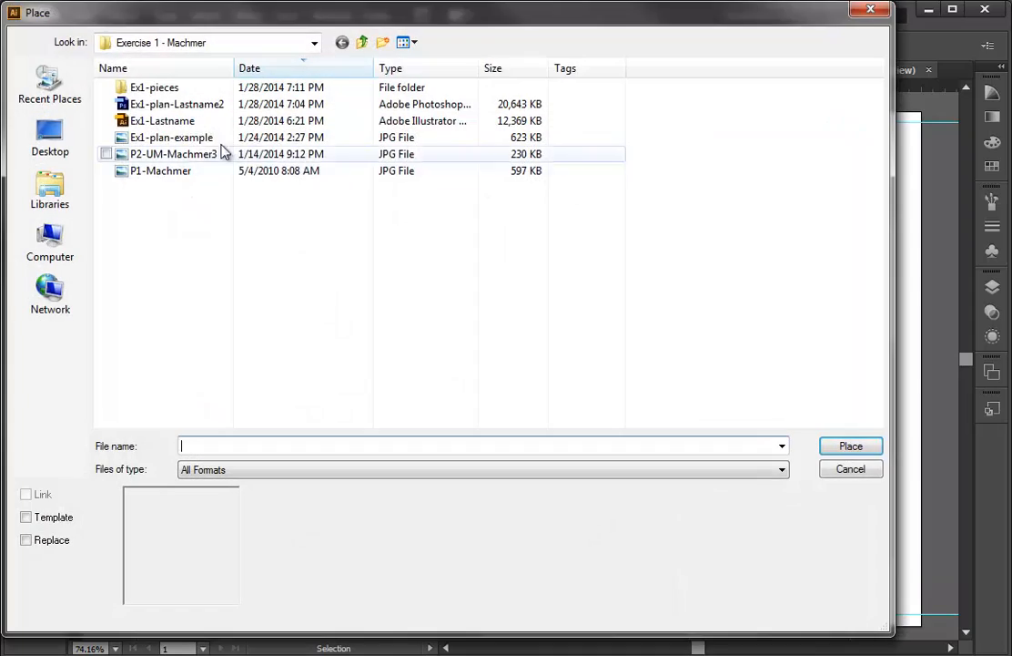
pyautogui.doubleClick(173, 170)
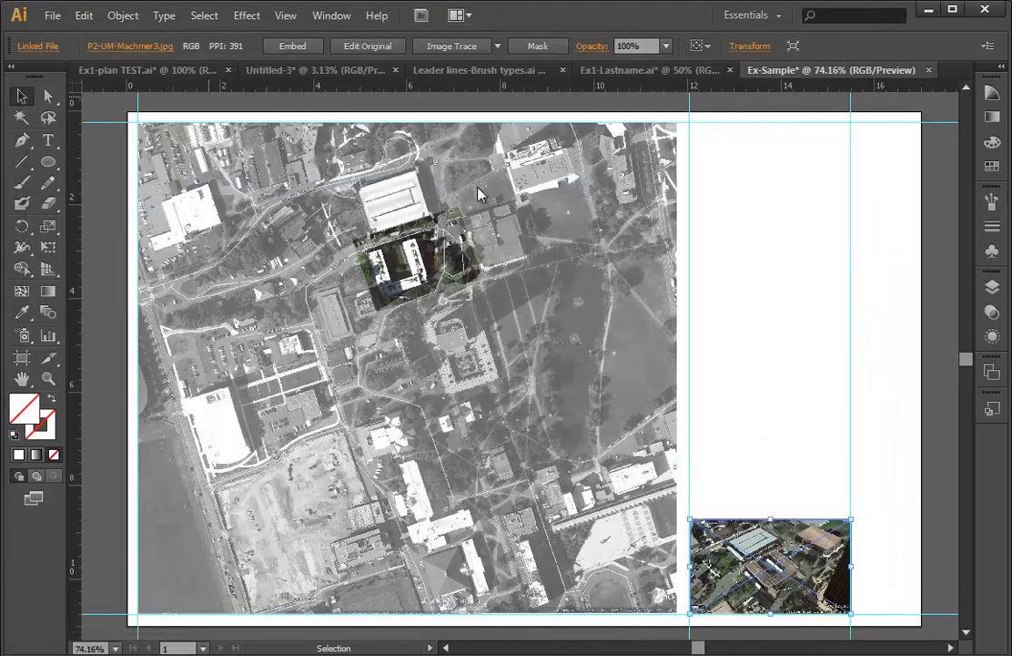
# Align the building photo with the top and 15.5 inch guides, scale it to the column width, and deselect it.
pyautogui.moveTo(536, 315); pyautogui.dragTo(743, 166)
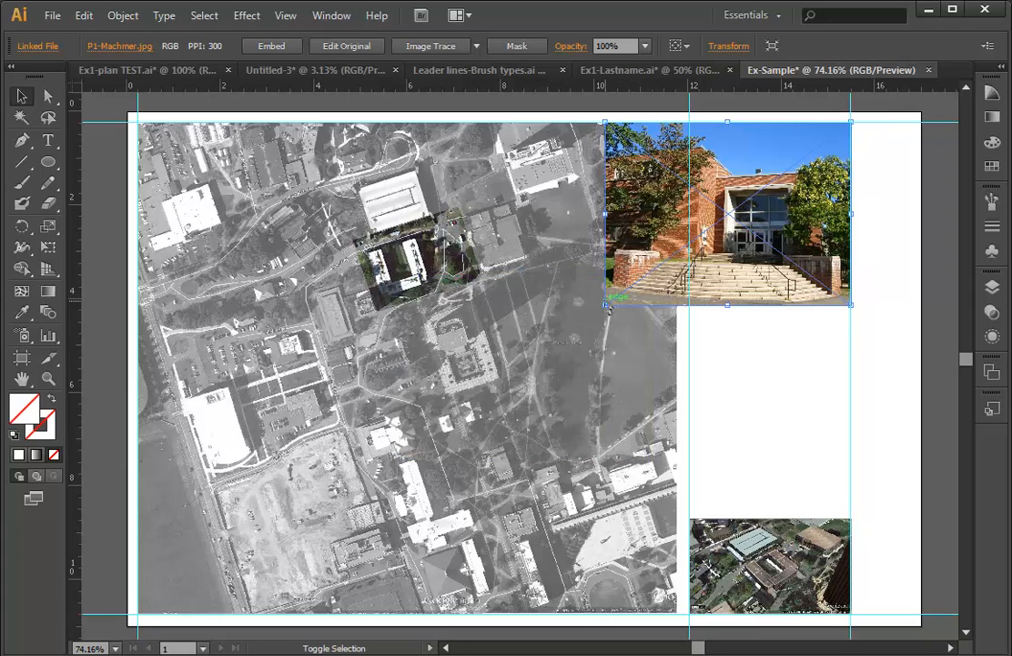
pyautogui.moveTo(605, 305); pyautogui.dragTo(689, 248)
pyautogui.click(747, 300)
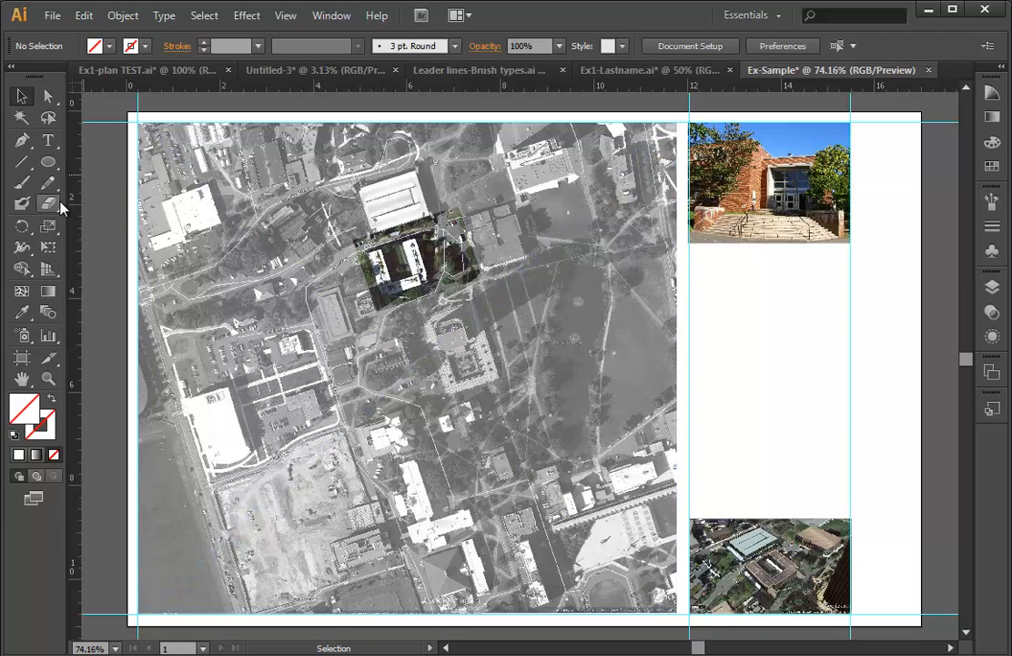
# Draw a rounded rectangle about 4 inches square over the open field in the right half of the plan image.
pyautogui.click(53, 161)
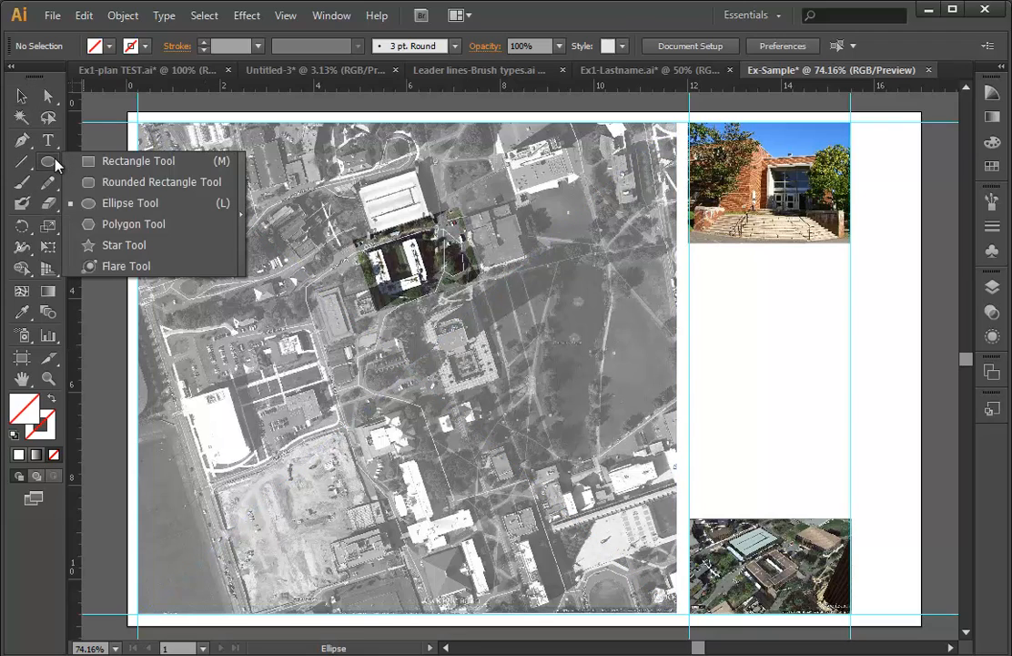
pyautogui.click(119, 186)
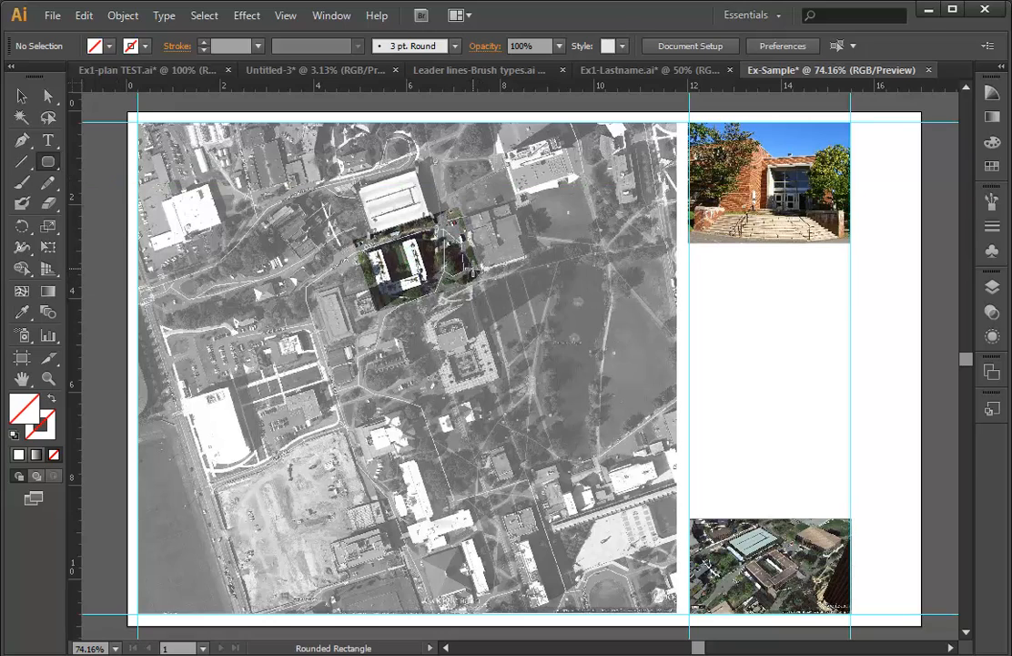
pyautogui.moveTo(472, 268); pyautogui.dragTo(655, 448)
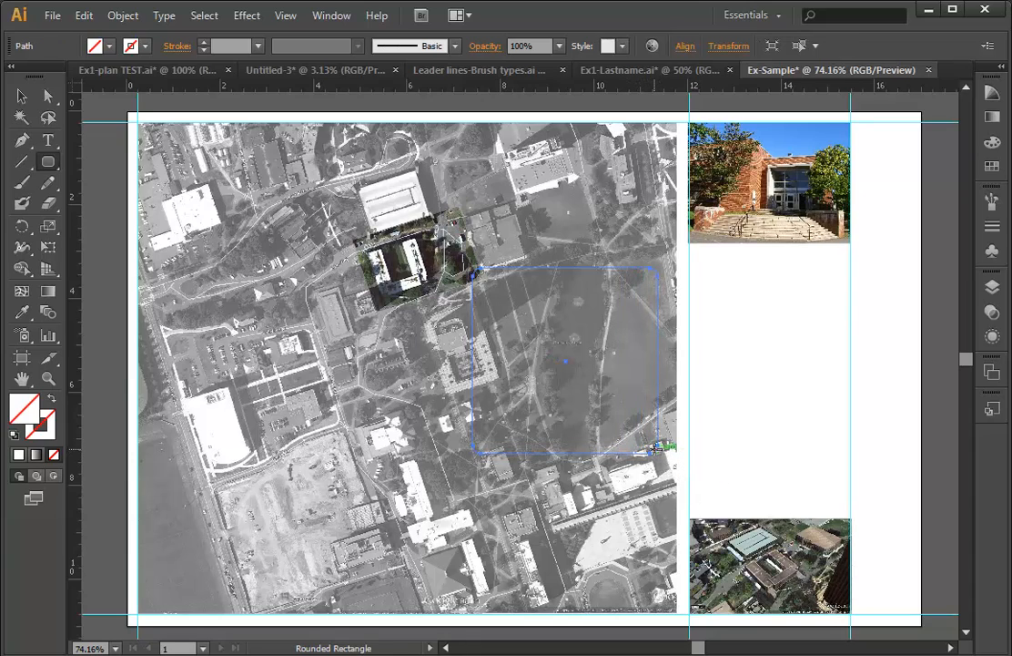
# Fill the rounded rectangle over the plan's open field with green 19BA37.
pyautogui.press('v')
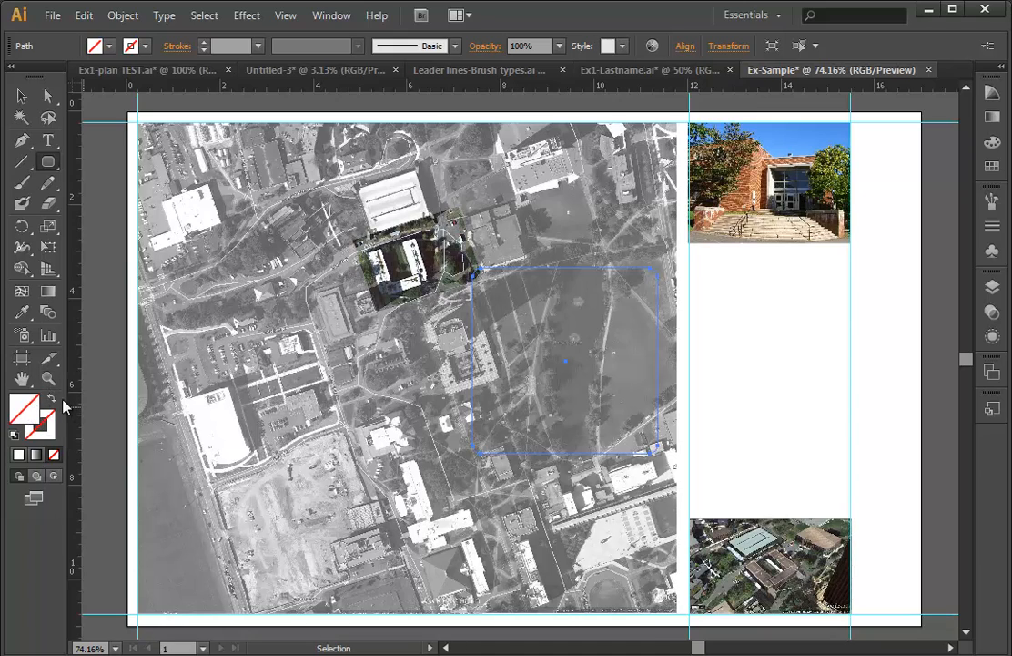
pyautogui.doubleClick(30, 417)
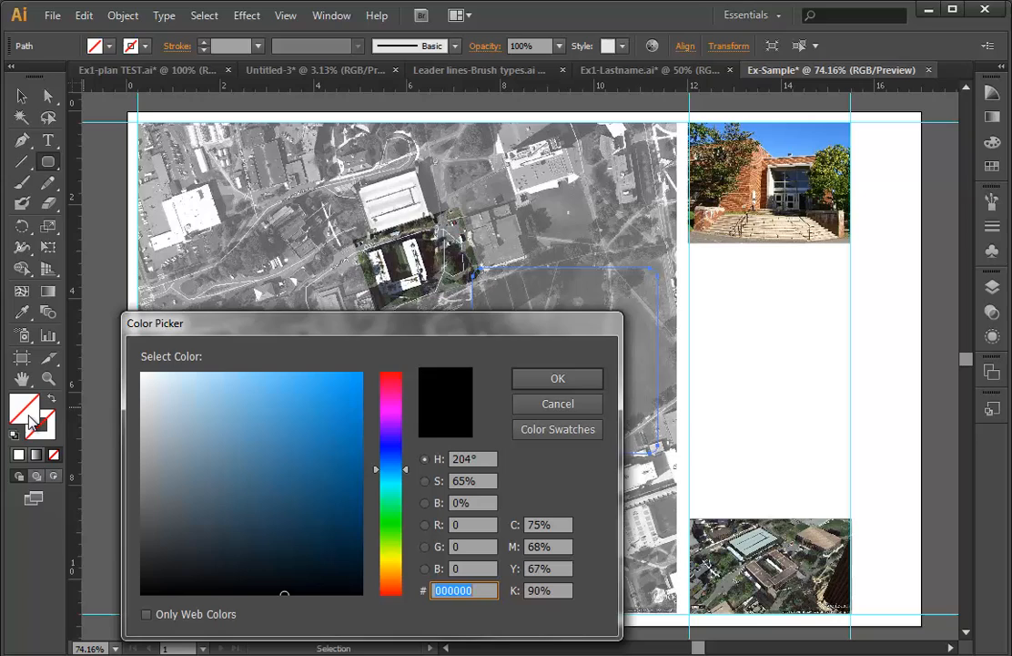
pyautogui.click(396, 515)
pyautogui.click(309, 417)
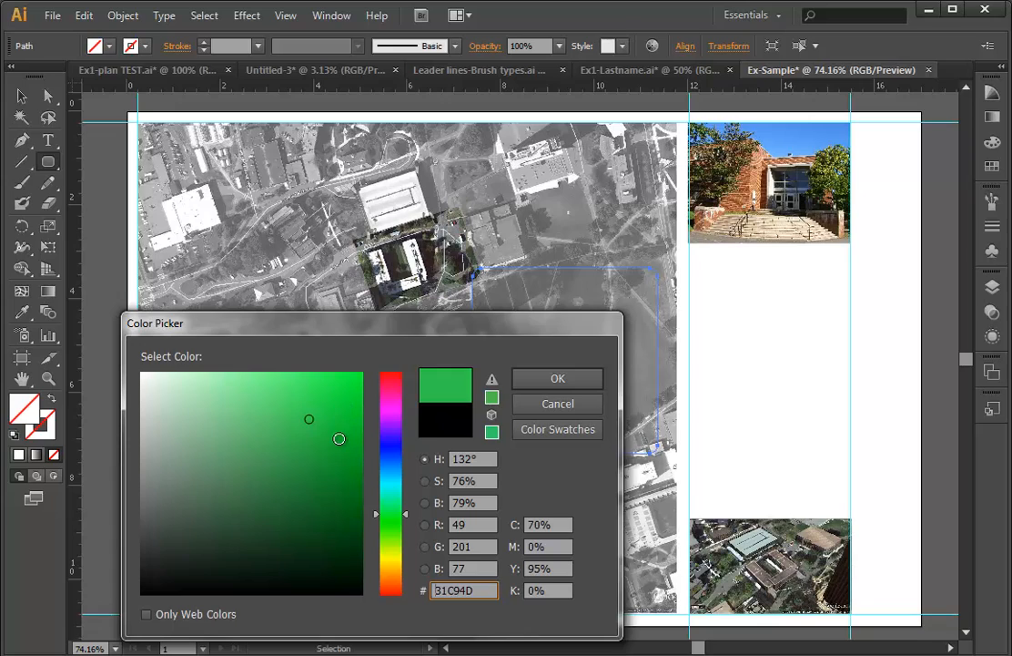
pyautogui.click(337, 437)
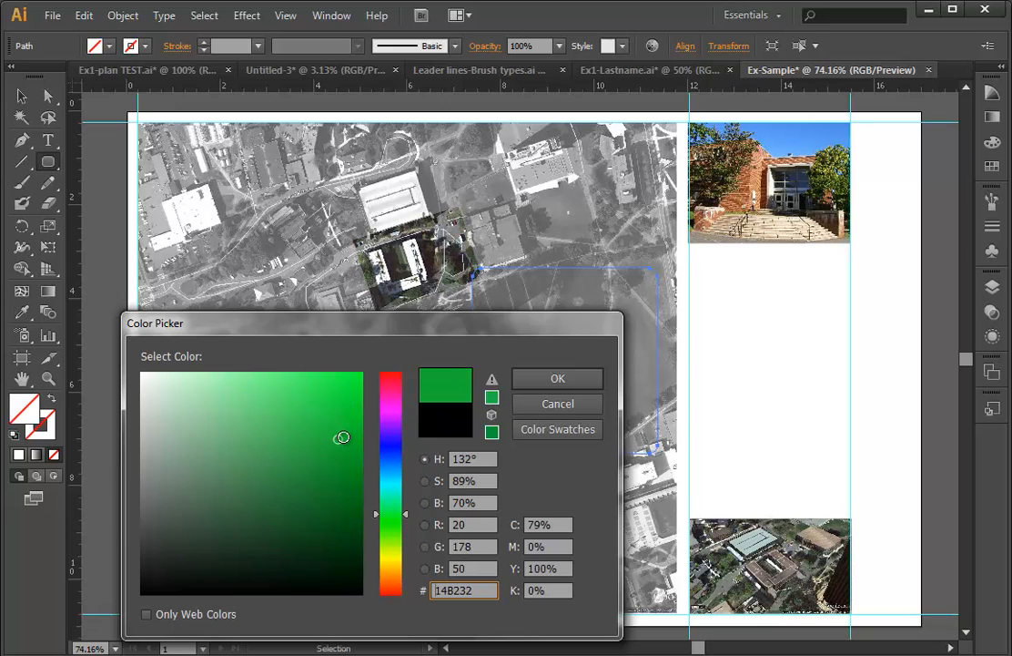
pyautogui.click(334, 431)
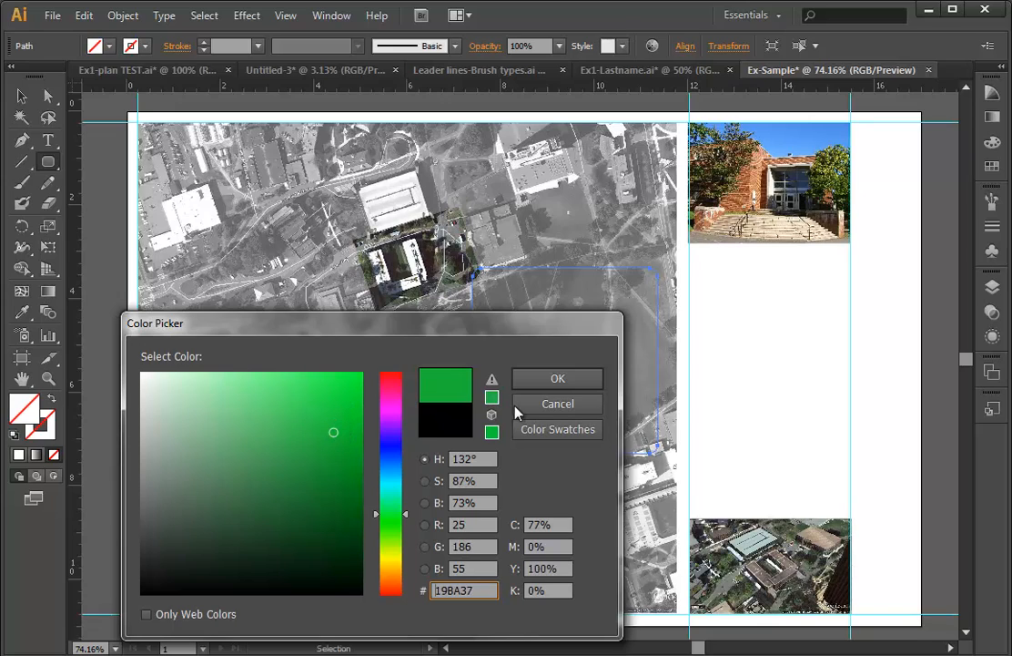
pyautogui.click(557, 379)
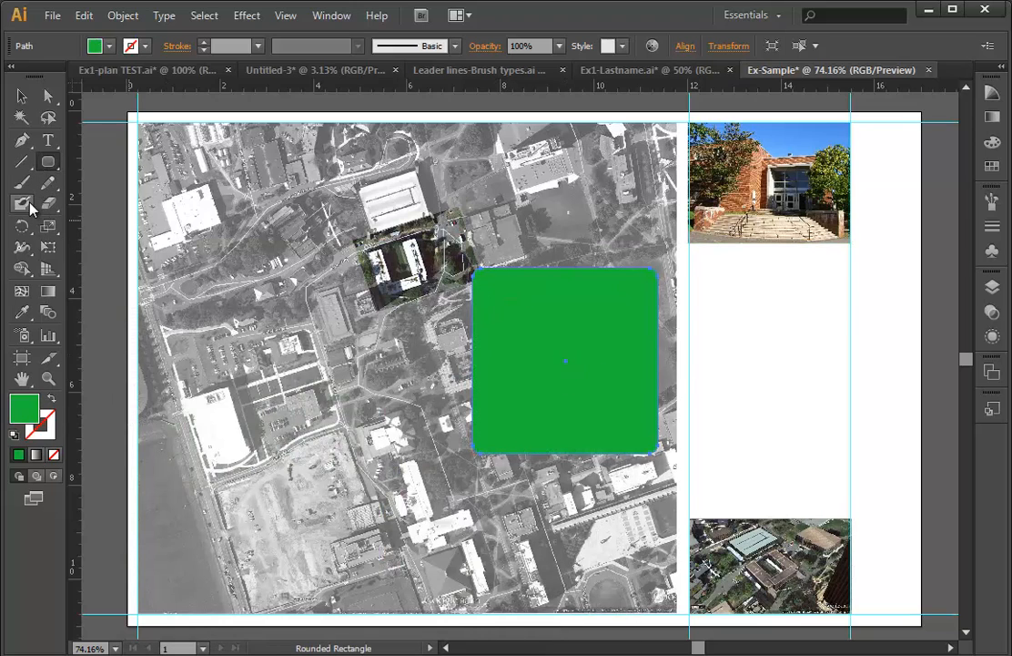
# Rotate the green rectangle counterclockwise to the field's angle, and reposition and narrow it to fit over the field inside the plan image.
pyautogui.click(27, 233)
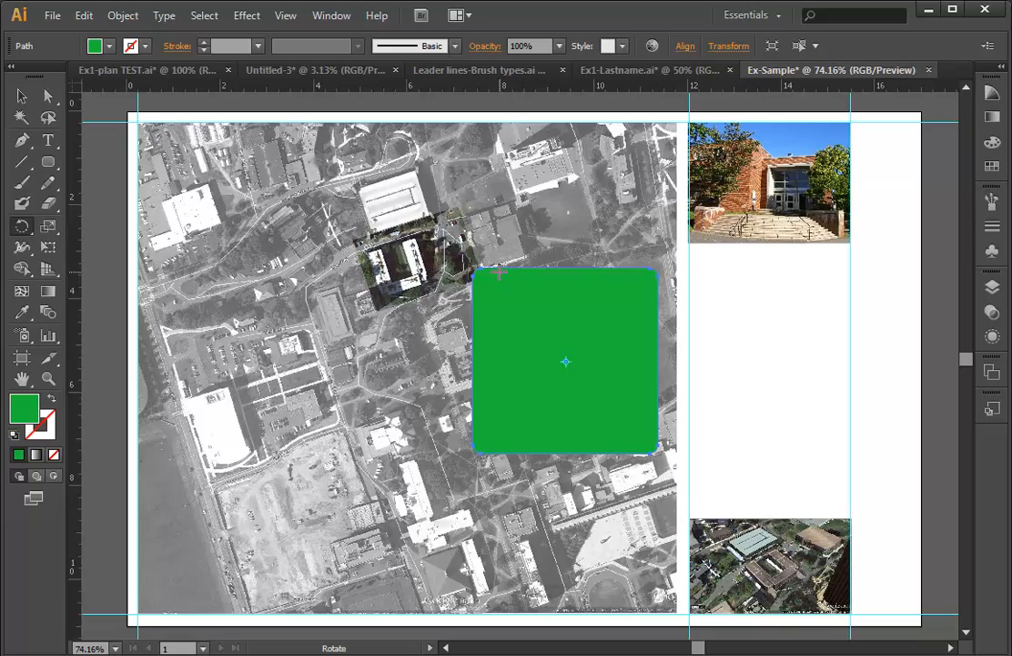
pyautogui.moveTo(497, 280); pyautogui.dragTo(475, 305)
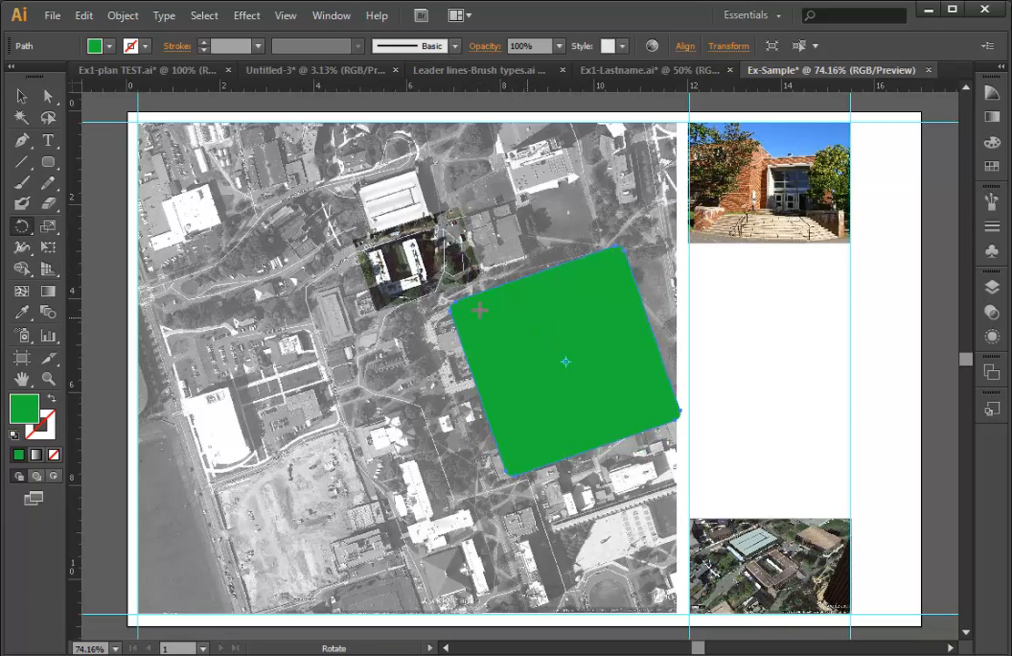
pyautogui.click(21, 95)
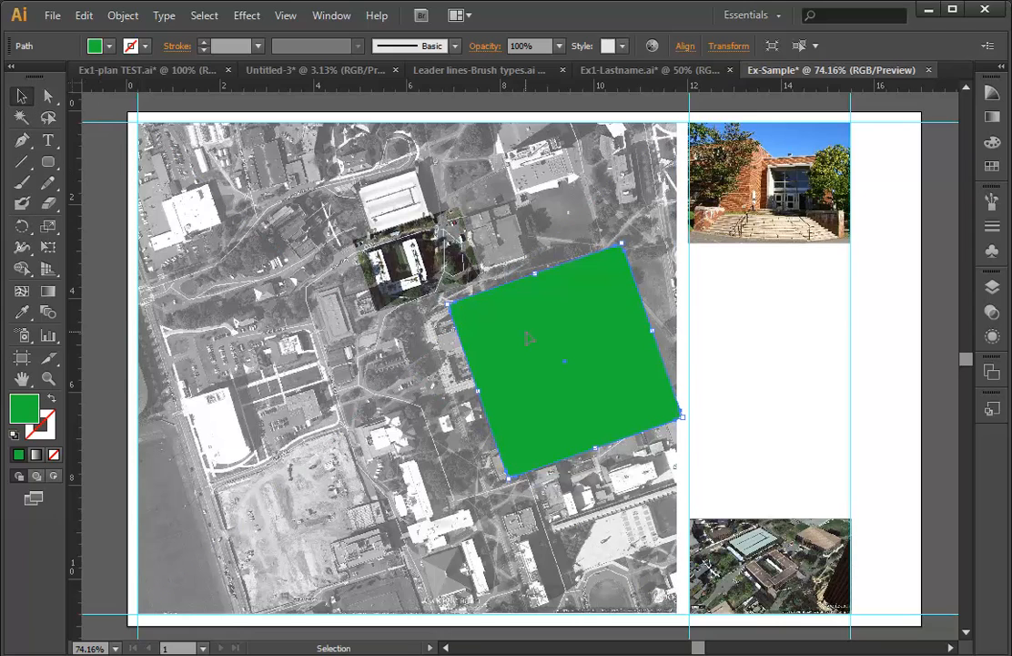
pyautogui.moveTo(528, 337); pyautogui.dragTo(561, 358)
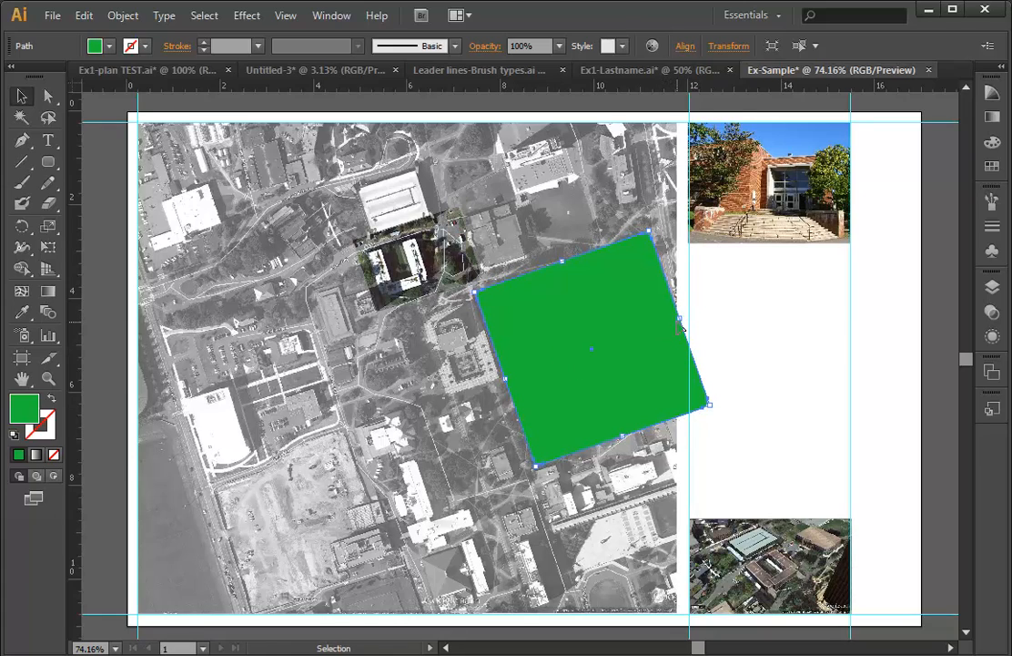
pyautogui.moveTo(681, 328); pyautogui.dragTo(650, 336)
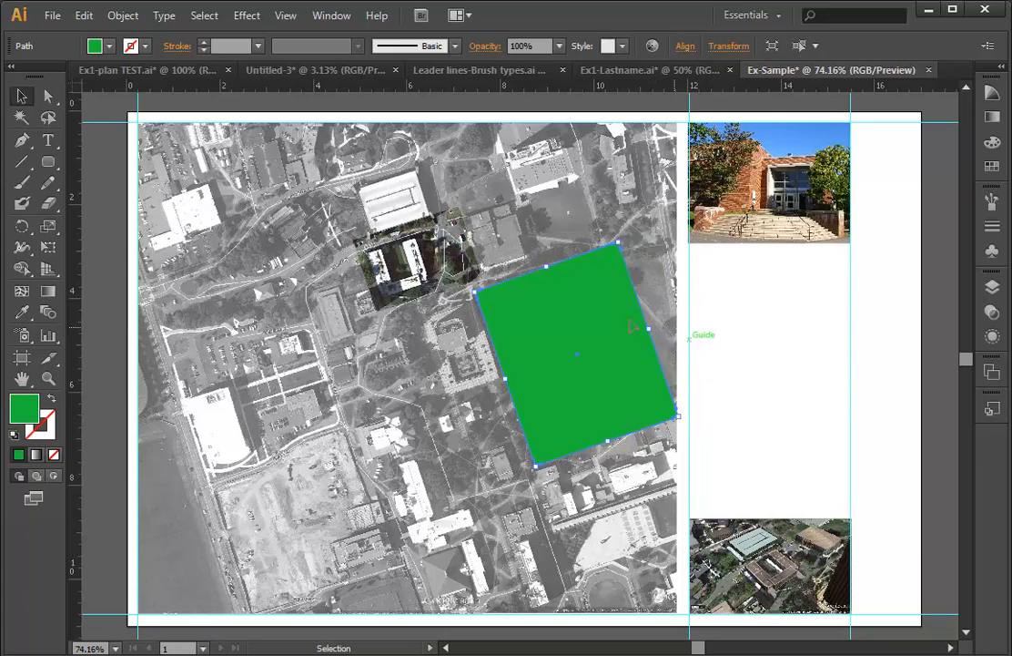
pyautogui.click(657, 284)
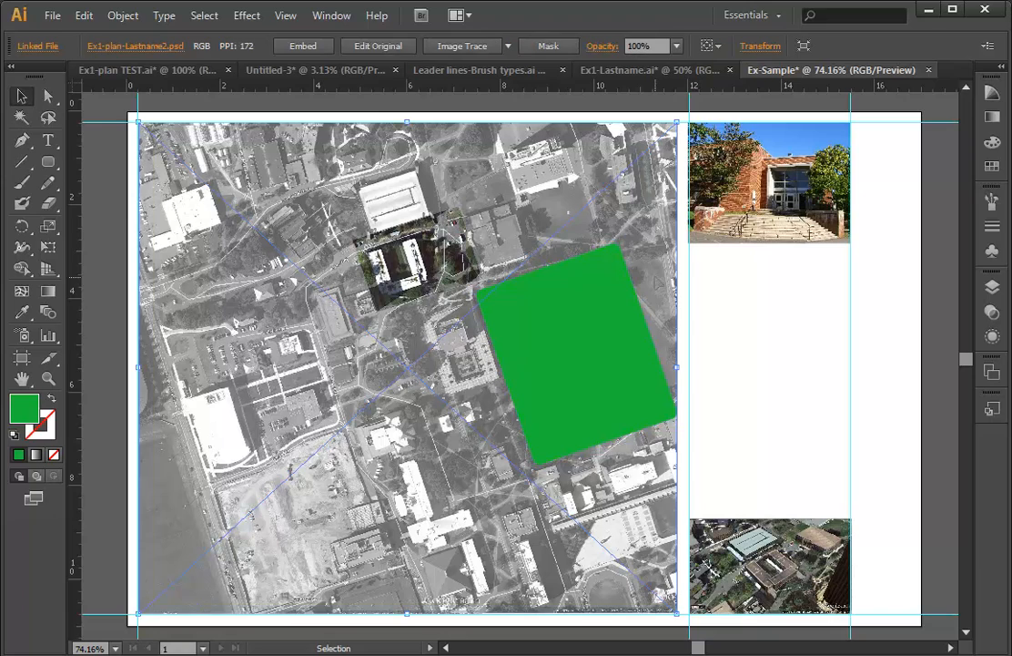
# Give the green rectangle a 0.0313 in stroke and deselect it.
pyautogui.click(585, 320)
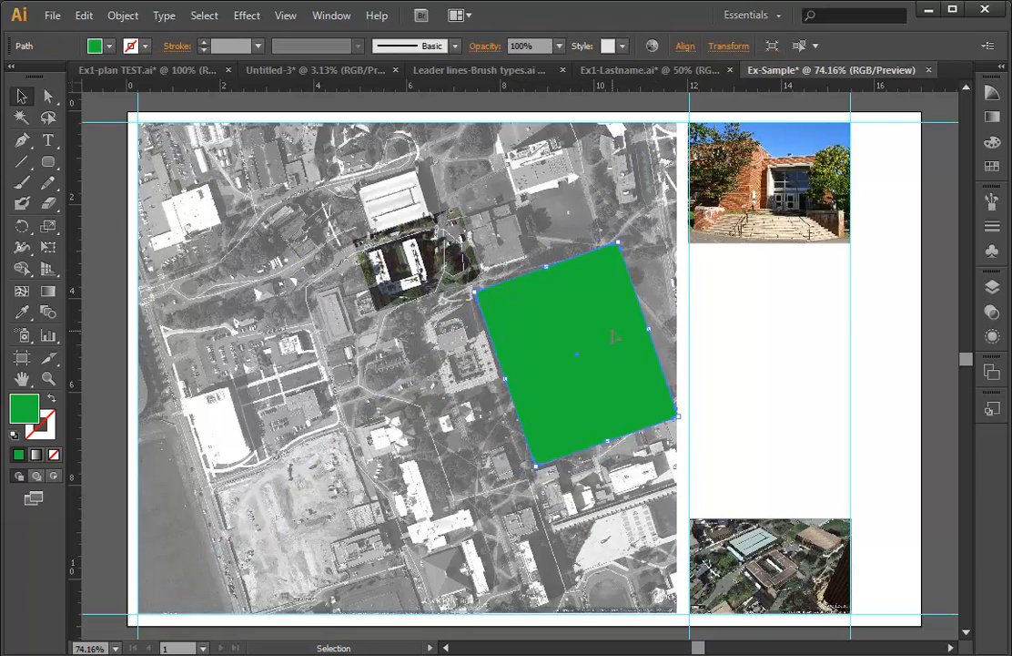
pyautogui.click(993, 227)
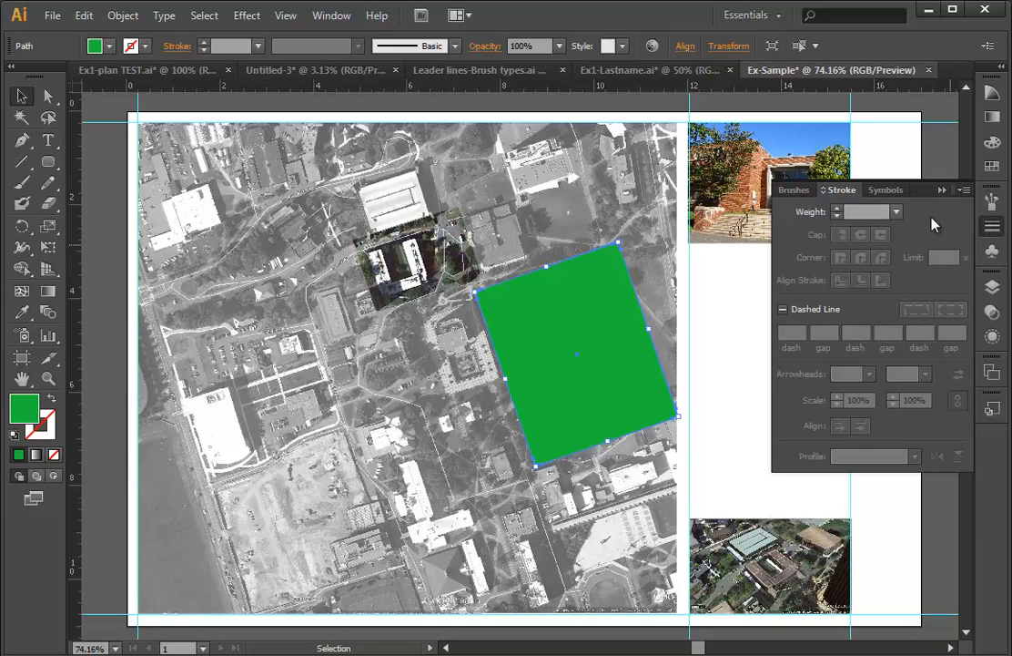
pyautogui.click(897, 211)
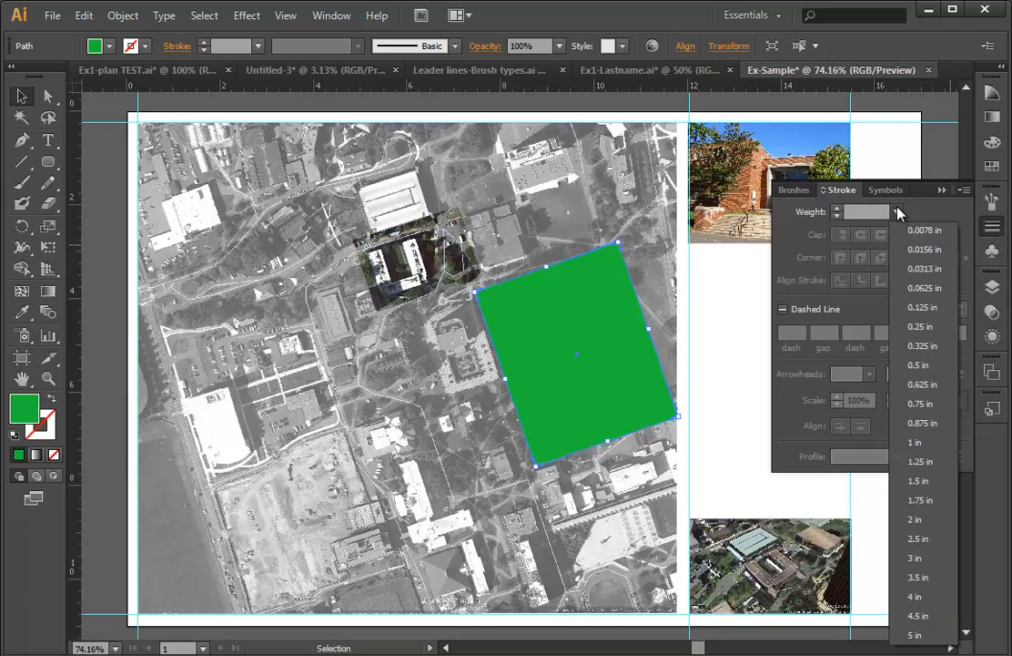
pyautogui.click(922, 268)
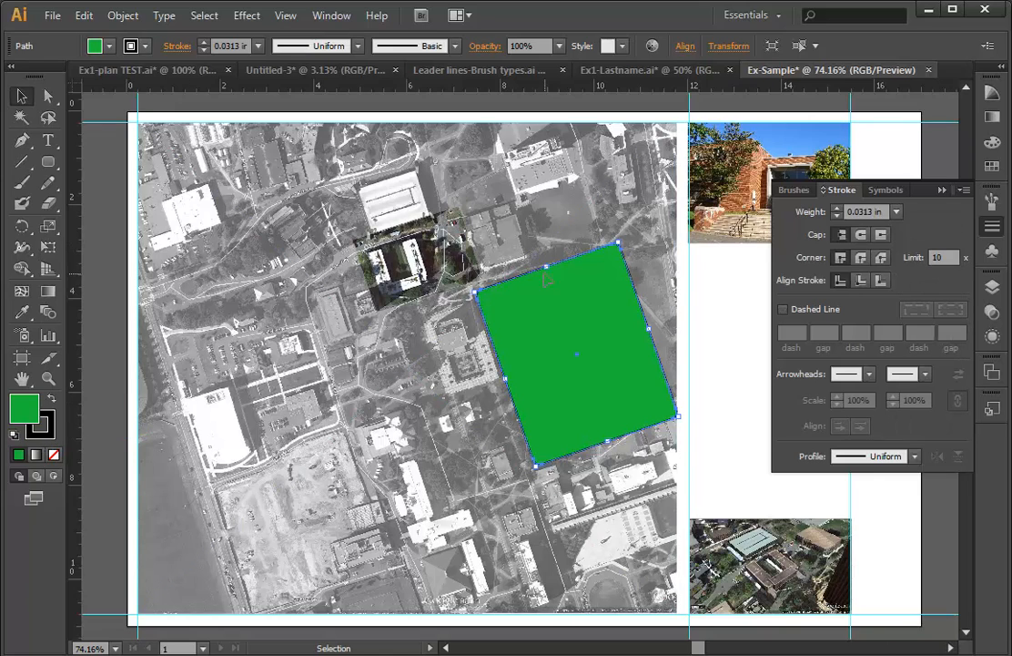
pyautogui.click(524, 218)
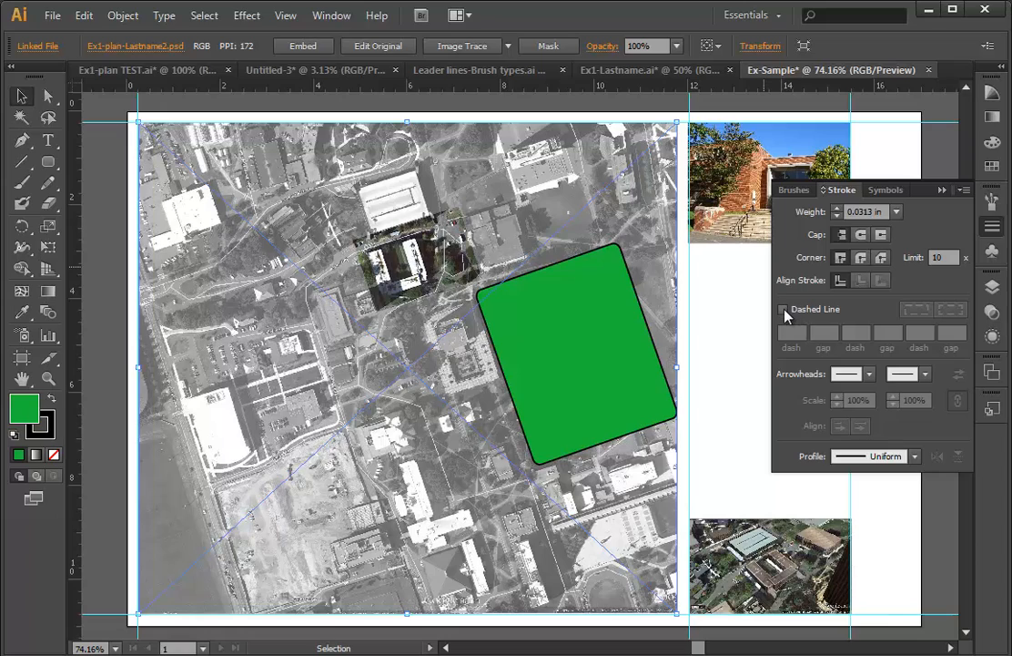
# Make the green rectangle's outline a dashed line with 0.2 in dashes and 0.05 in gaps.
pyautogui.click(783, 309)
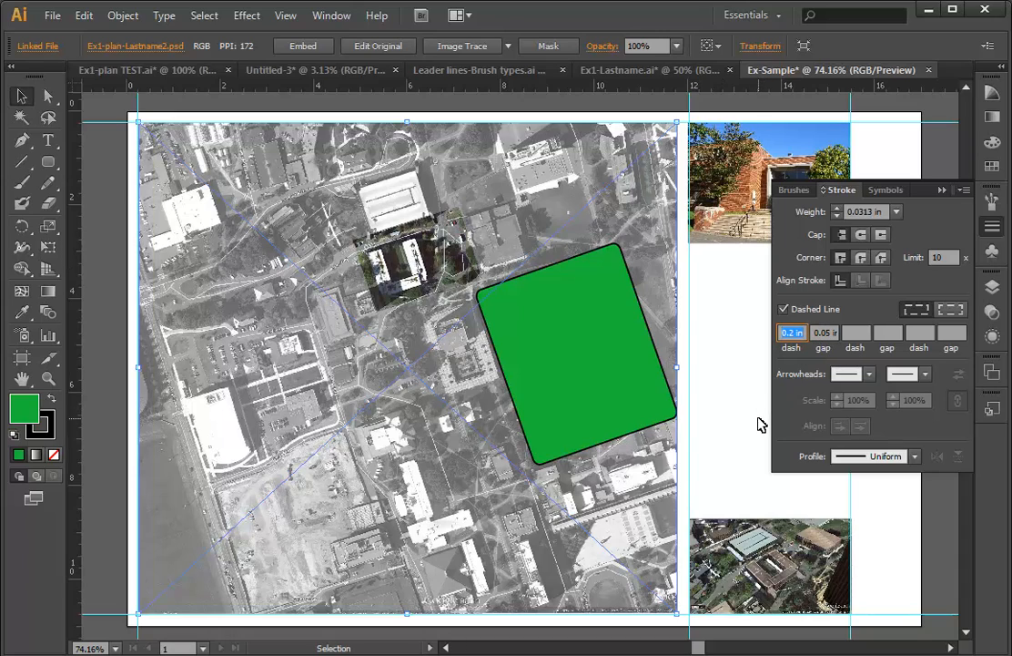
pyautogui.click(49, 379)
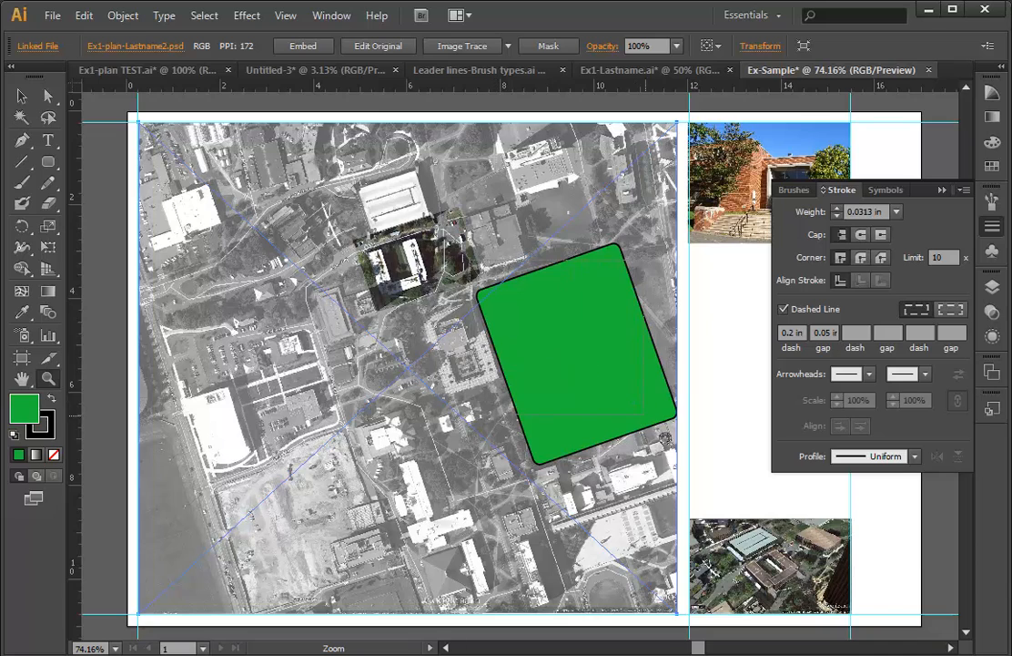
pyautogui.moveTo(579, 381); pyautogui.dragTo(672, 446)
pyautogui.scroll(5, 390, 240)
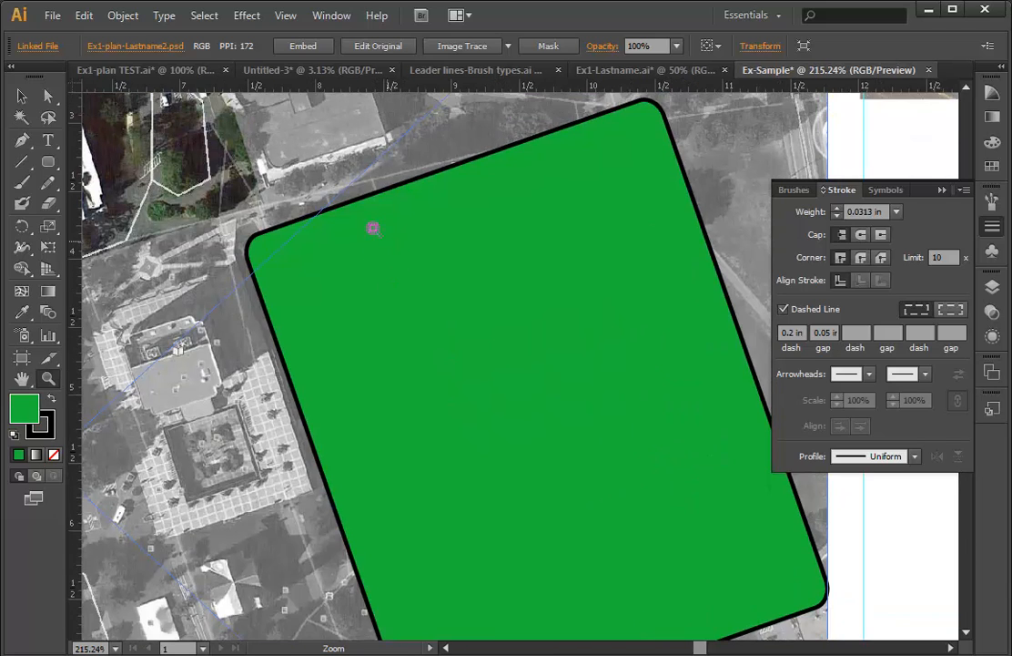
pyautogui.click(22, 95)
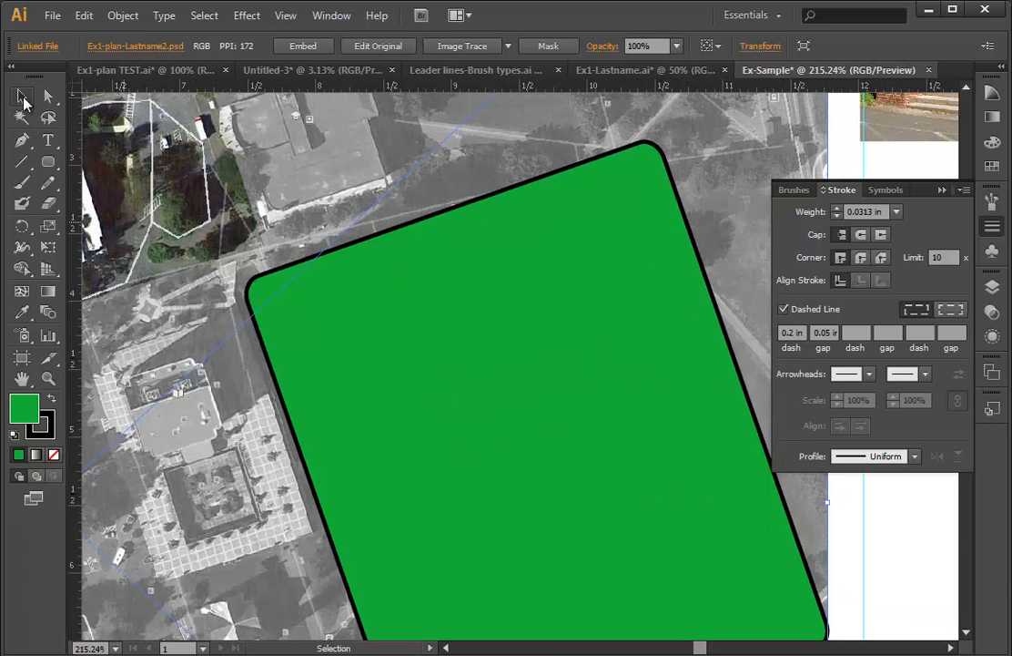
pyautogui.click(464, 264)
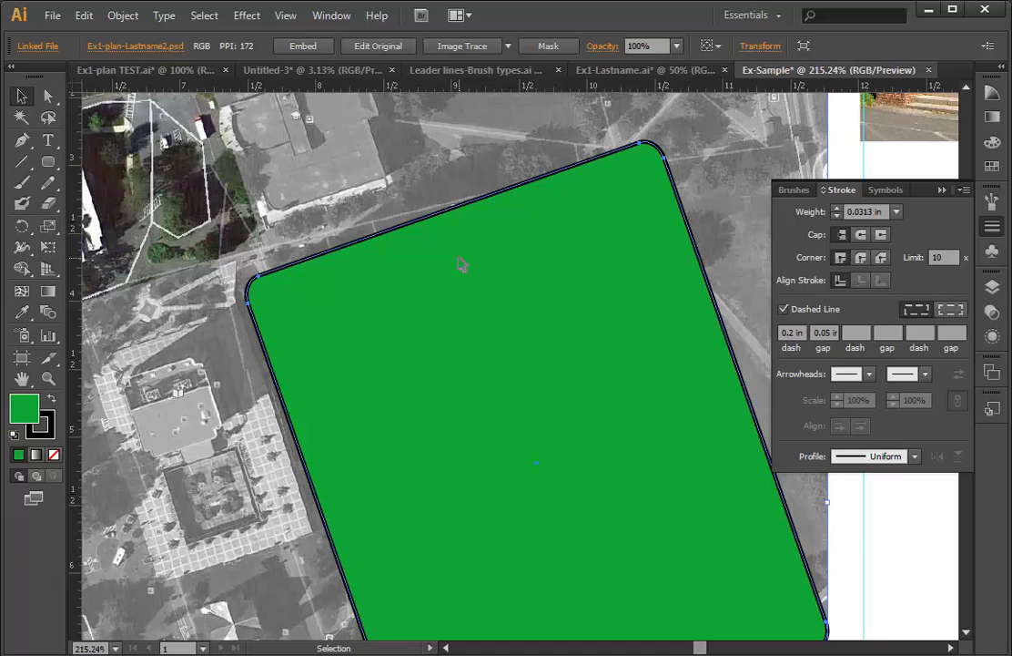
pyautogui.click(783, 310)
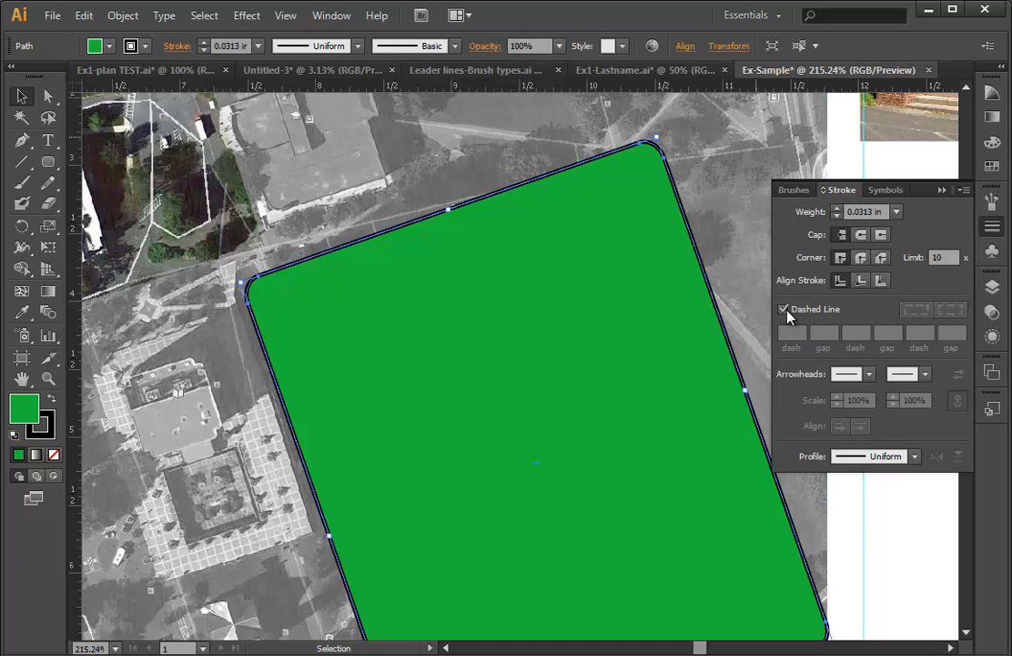
pyautogui.click(23, 96)
pyautogui.click(393, 164)
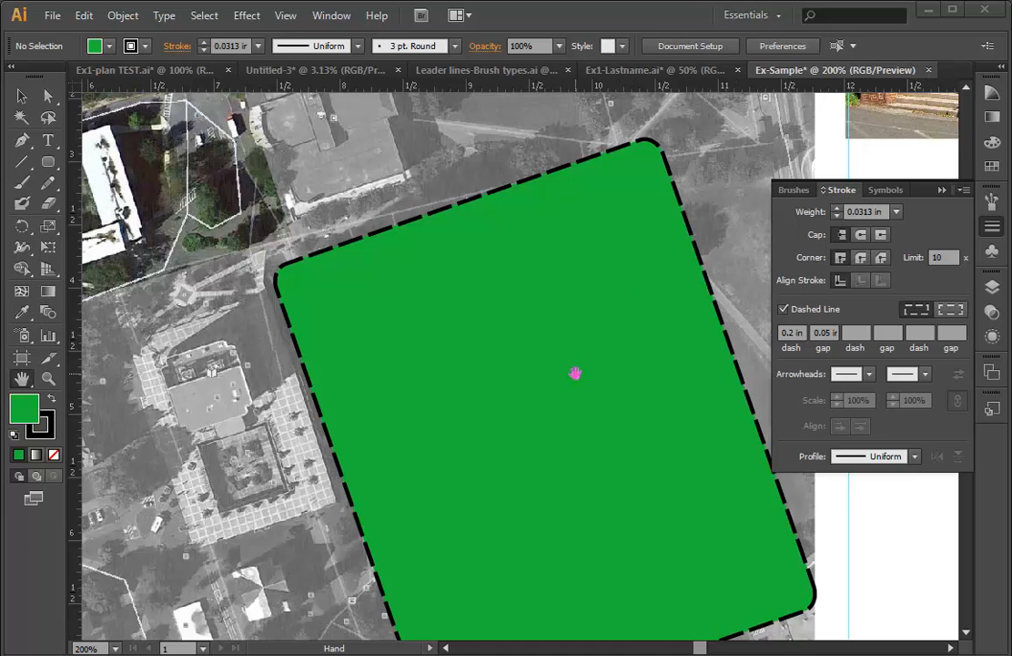
pyautogui.click(940, 190)
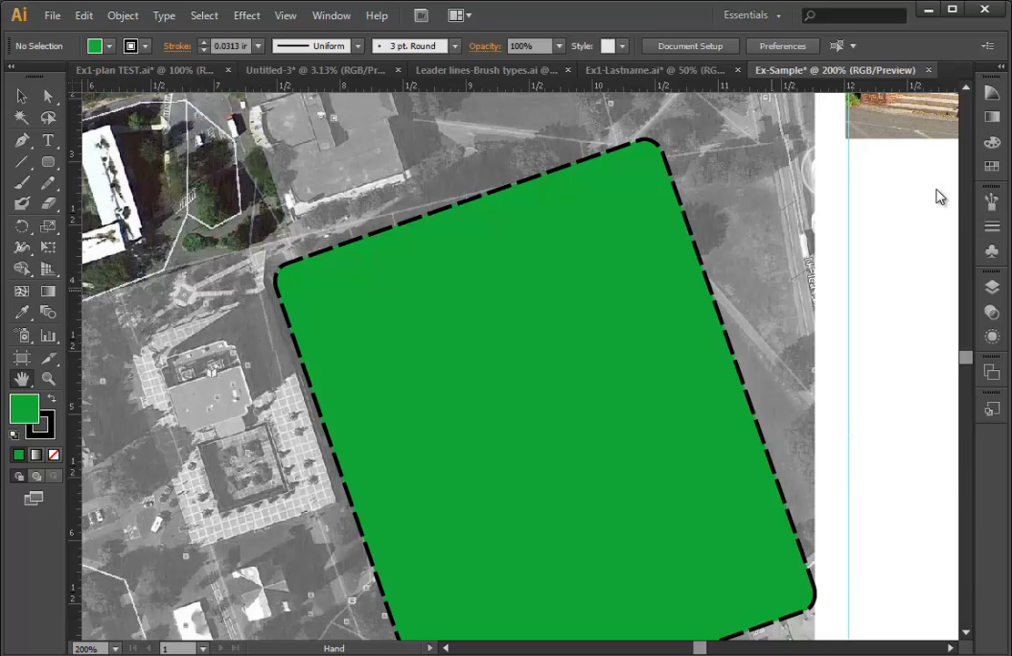
# Expand Layer 1 to list its contents and add a new layer above it with the default options.
pyautogui.click(992, 286)
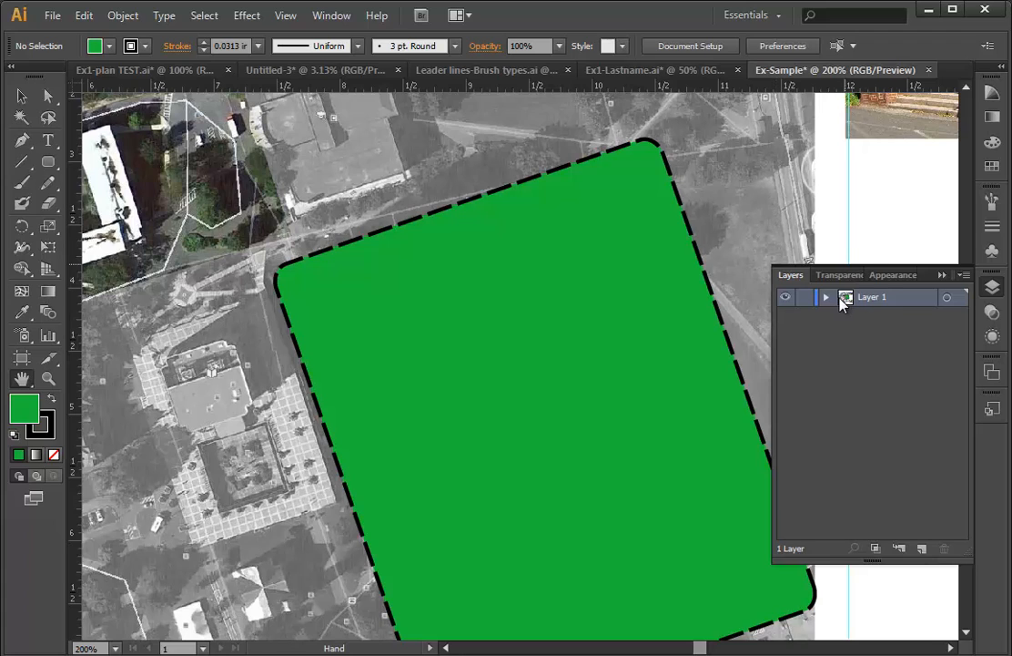
pyautogui.click(827, 297)
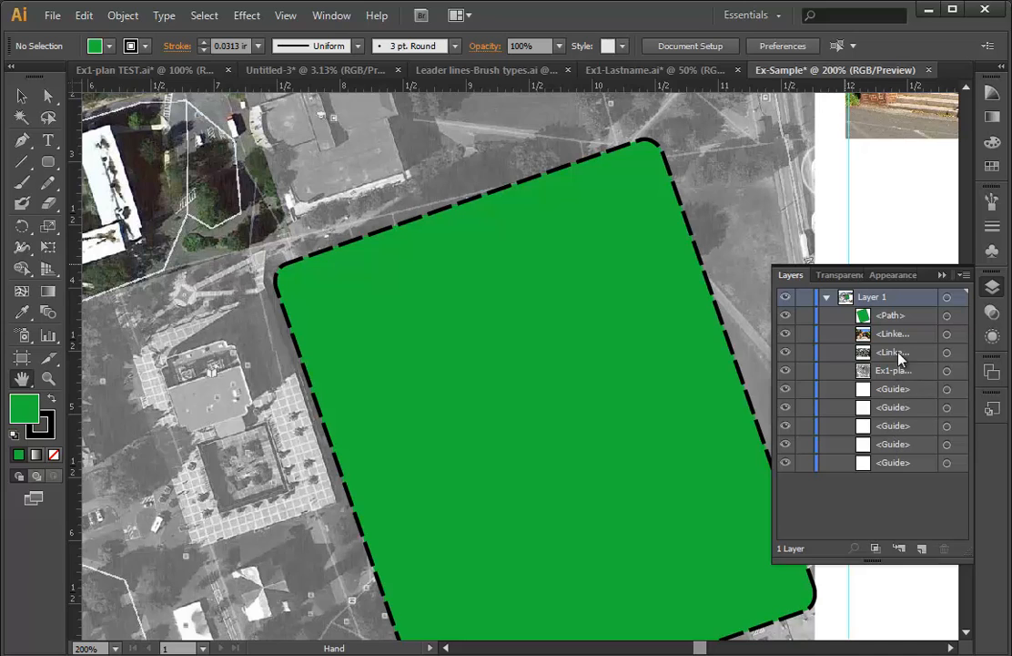
pyautogui.click(963, 275)
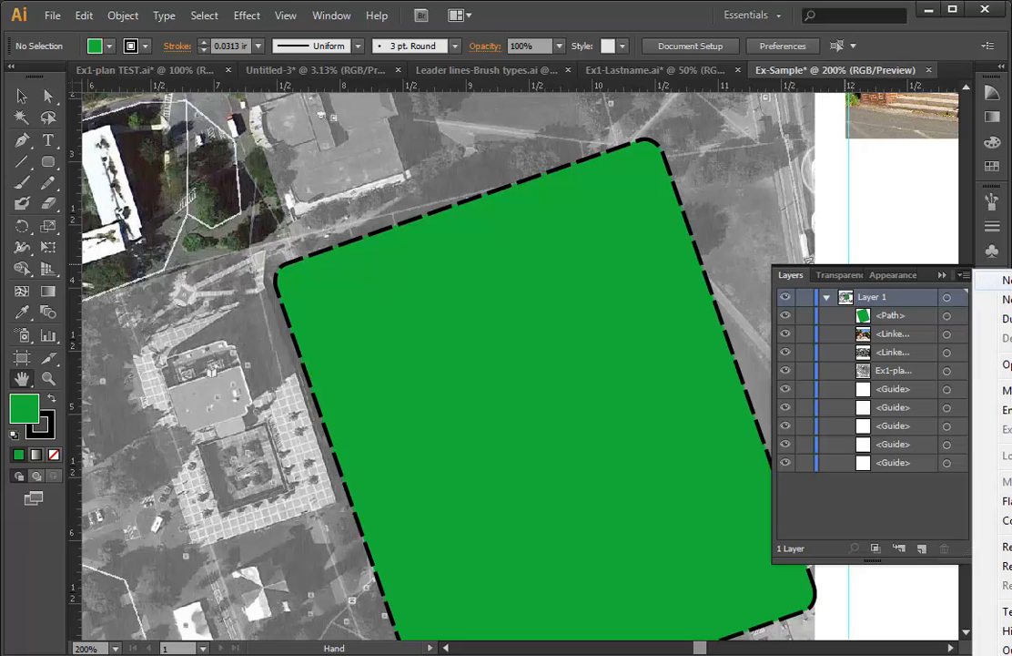
pyautogui.click(1005, 281)
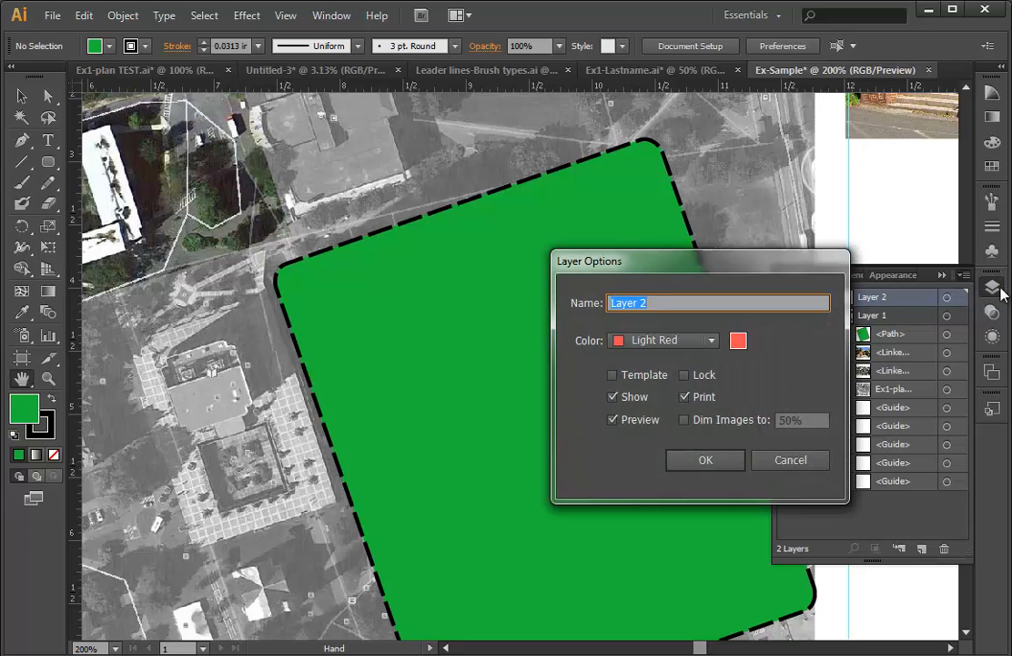
pyautogui.click(705, 458)
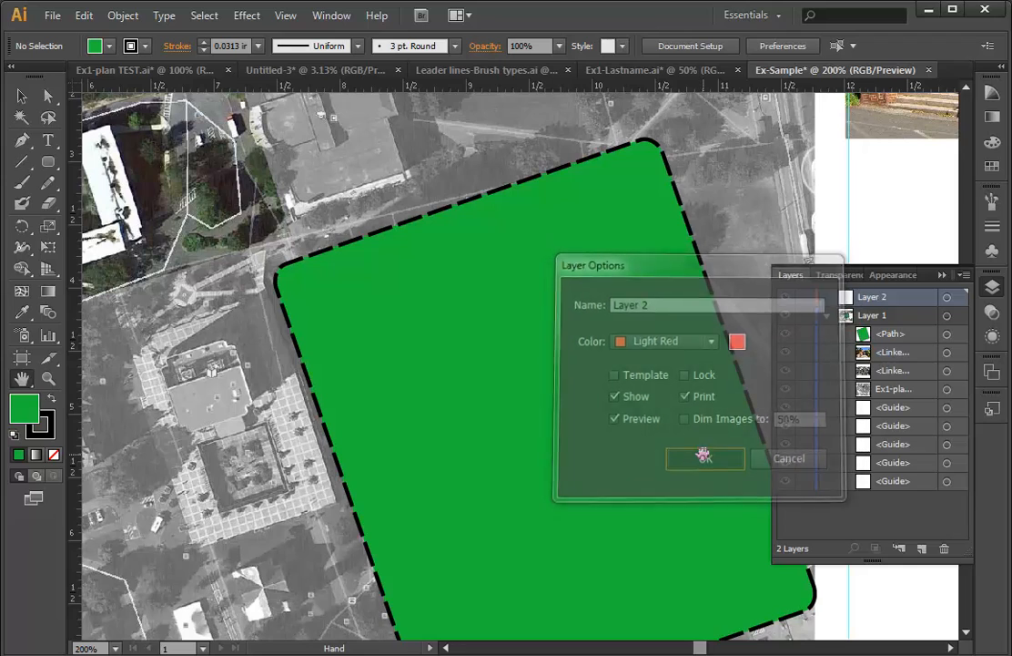
# Move the green rectangle's path from Layer 1 to the empty layer above it.
pyautogui.click(887, 335)
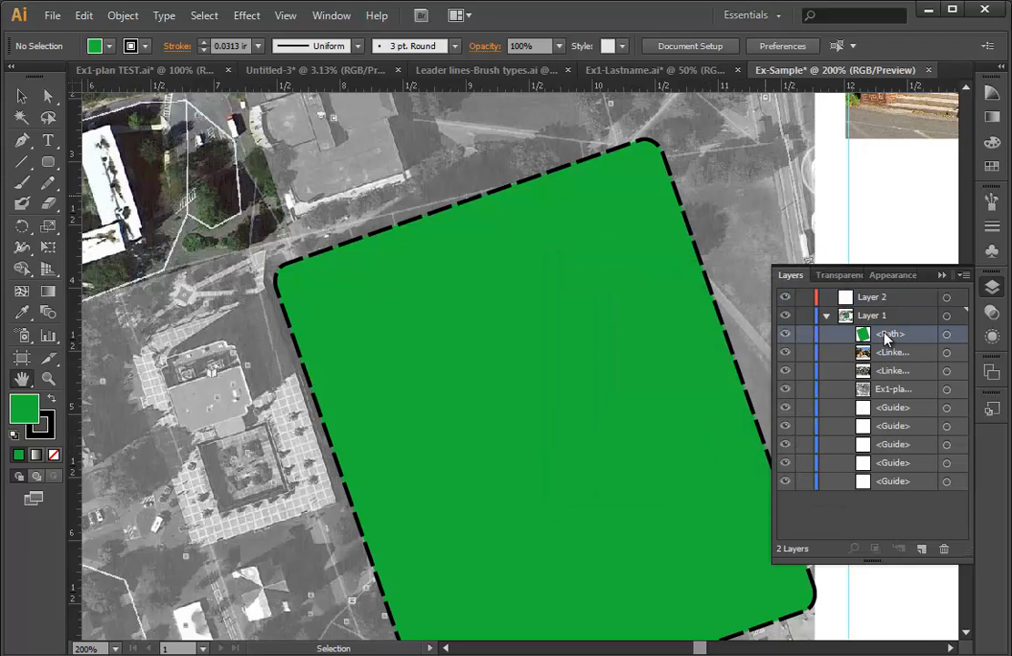
pyautogui.click(958, 335)
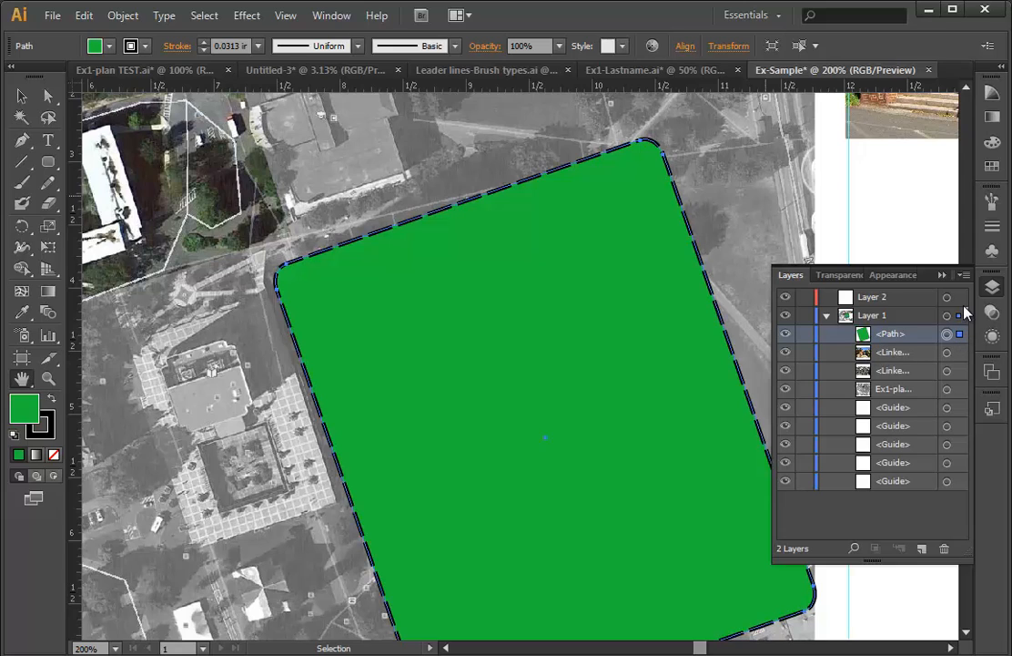
pyautogui.moveTo(959, 335); pyautogui.dragTo(962, 299)
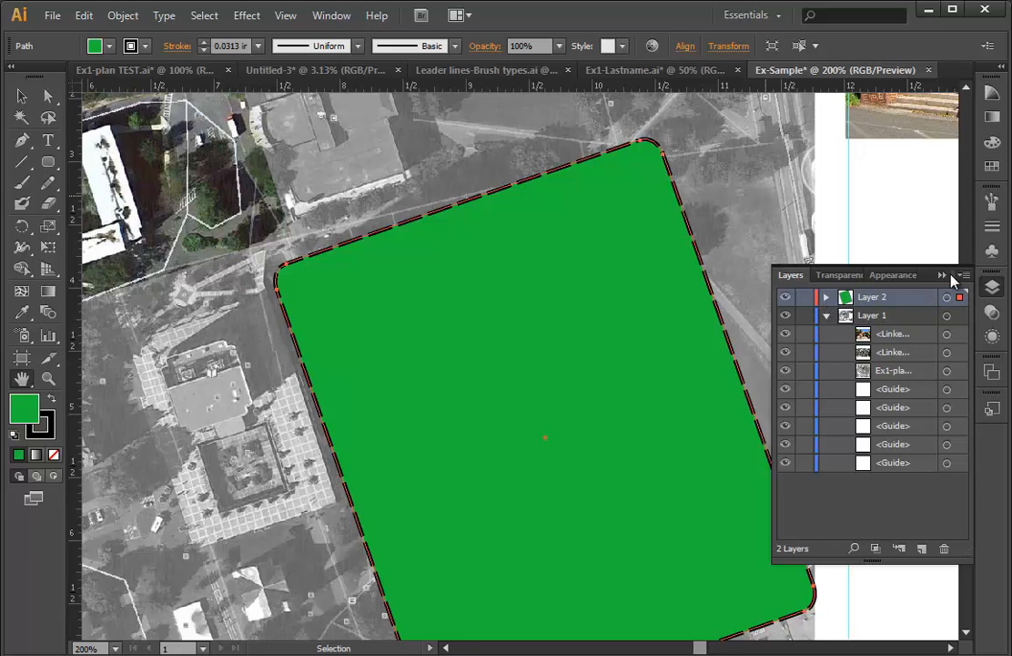
pyautogui.click(942, 275)
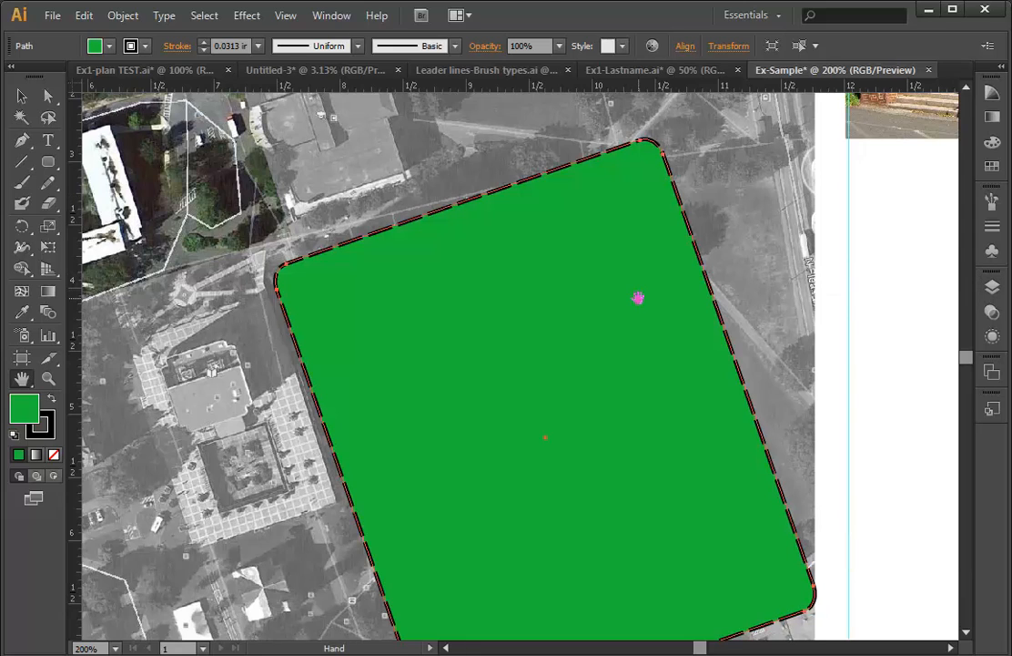
pyautogui.click(21, 97)
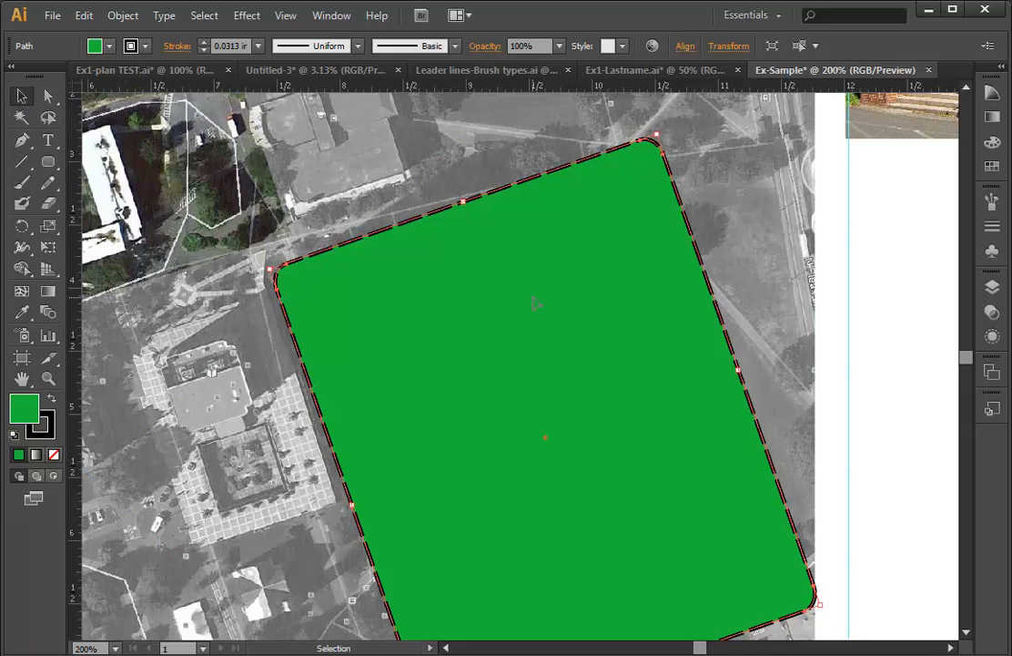
# Set the green rectangle's opacity to 50% so the plan shows through it.
pyautogui.click(991, 313)
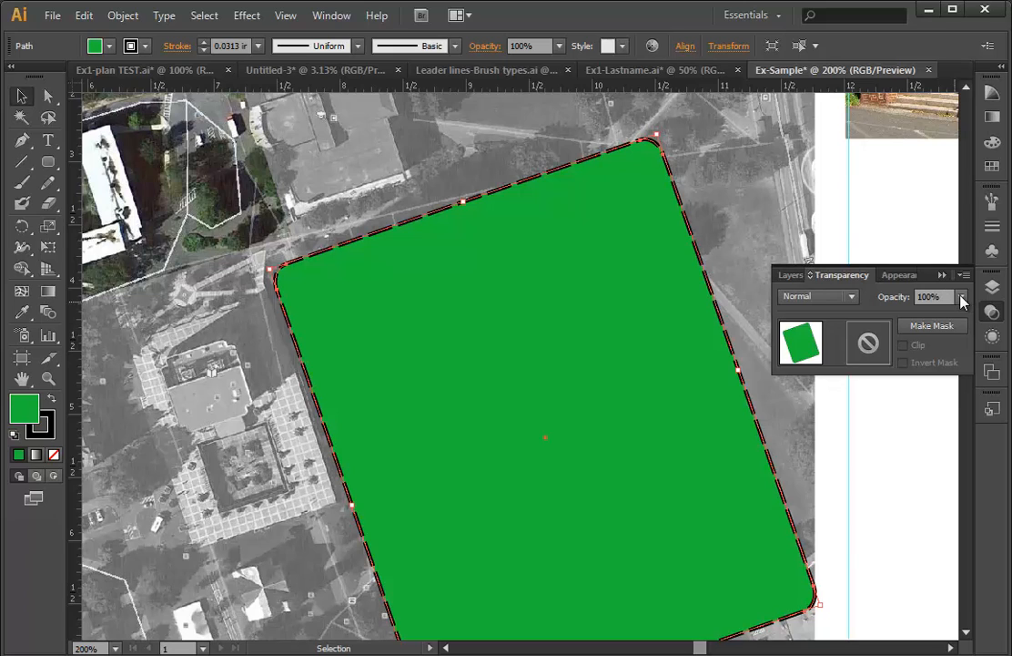
pyautogui.click(961, 297)
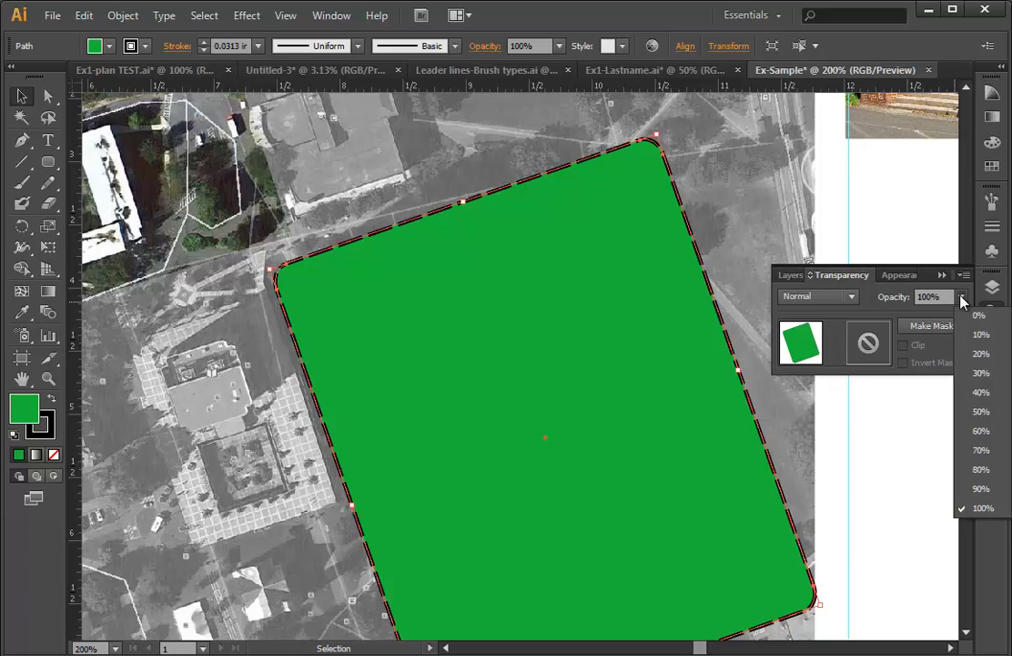
pyautogui.click(982, 414)
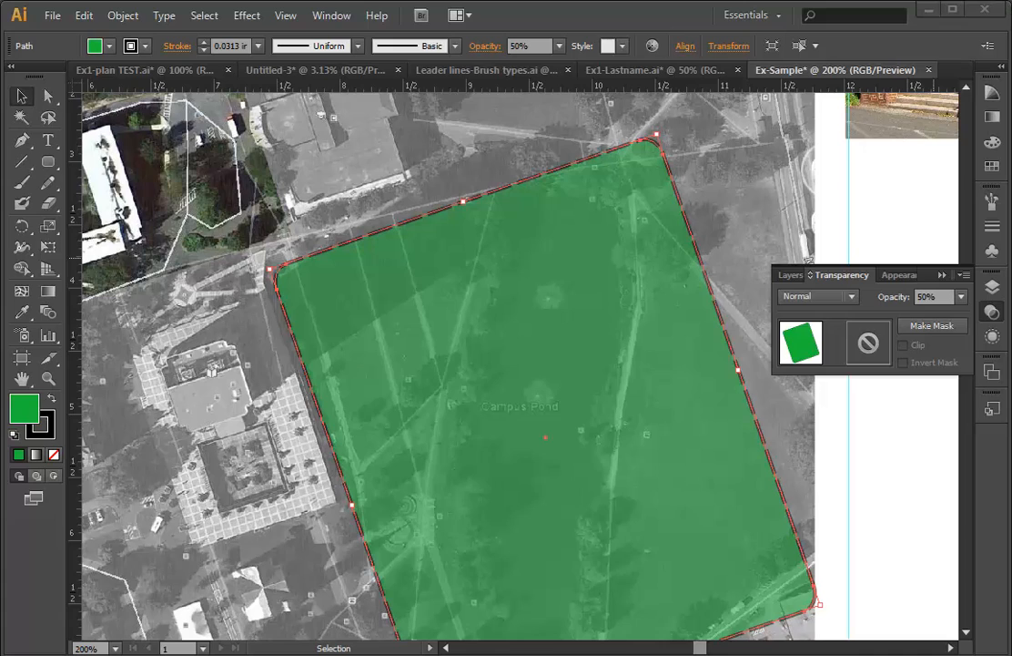
pyautogui.click(942, 275)
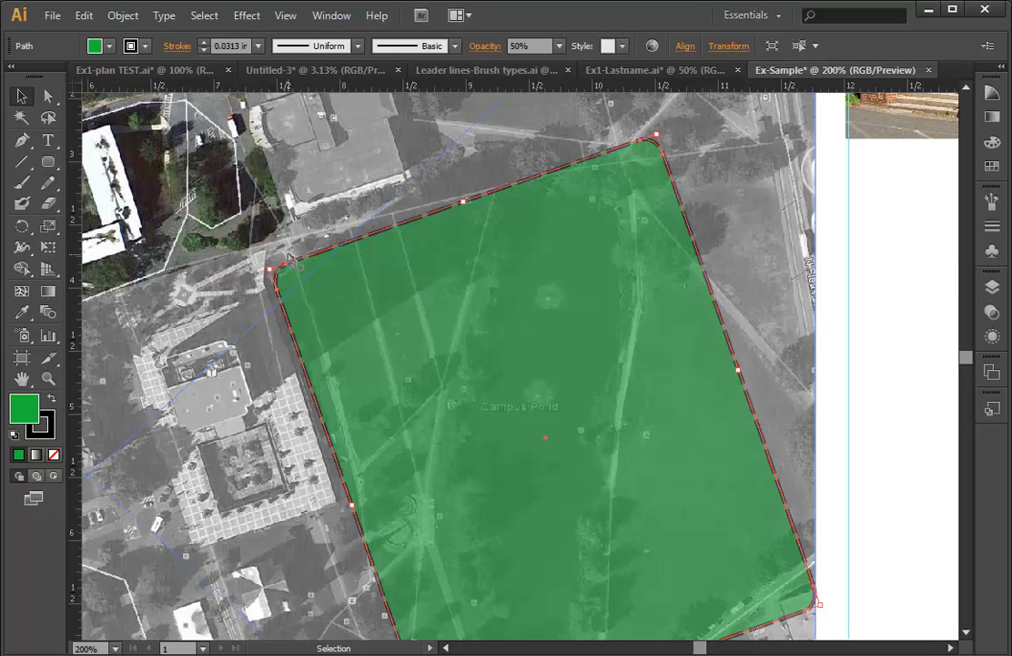
# Draw an open path with the Pen tool from the plan's upper edge, past the coloured building's east side, across the green rectangle to its east edge.
pyautogui.press('z')
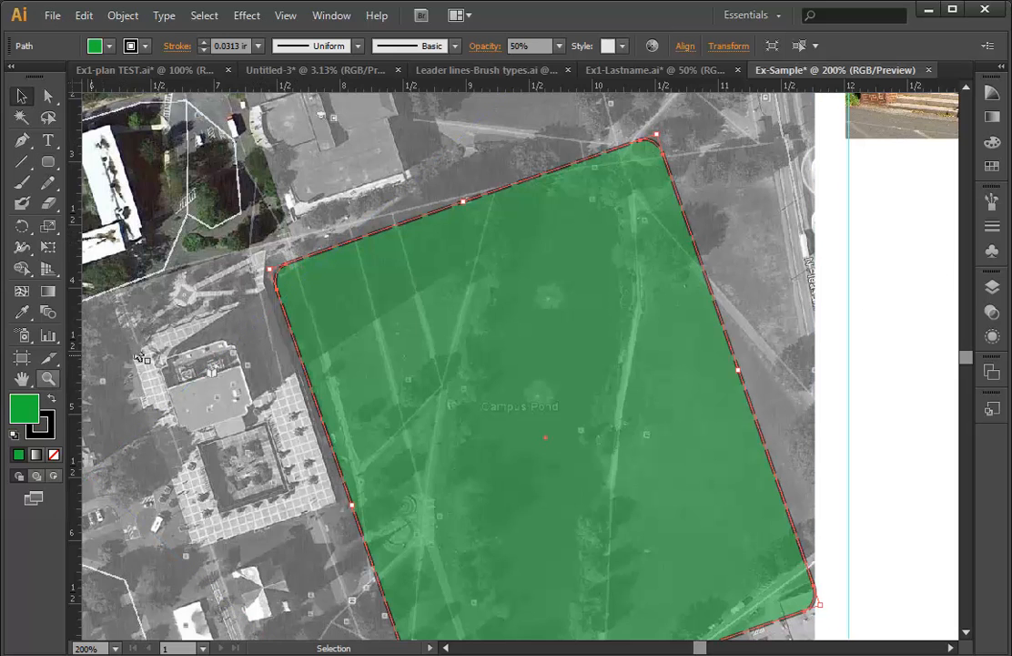
pyautogui.keyDown('alt'); pyautogui.click(272, 266); pyautogui.keyUp('alt')
pyautogui.keyDown('alt'); pyautogui.click(271, 265); pyautogui.keyUp('alt')
pyautogui.keyDown('alt'); pyautogui.click(271, 266); pyautogui.keyUp('alt')
pyautogui.press('v')
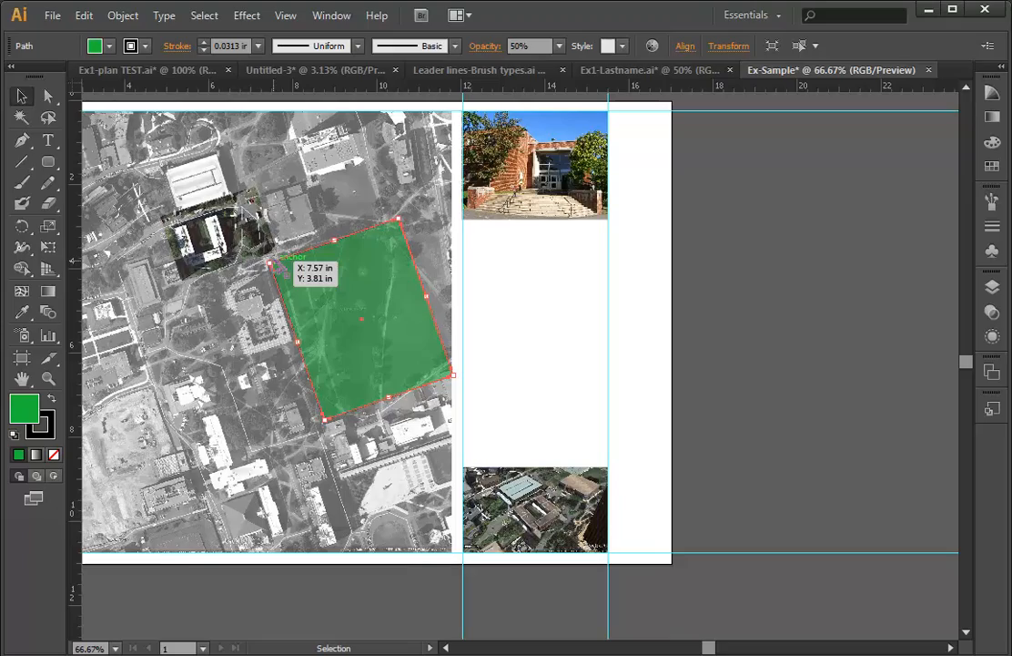
pyautogui.hotkey('ctrl', '1')
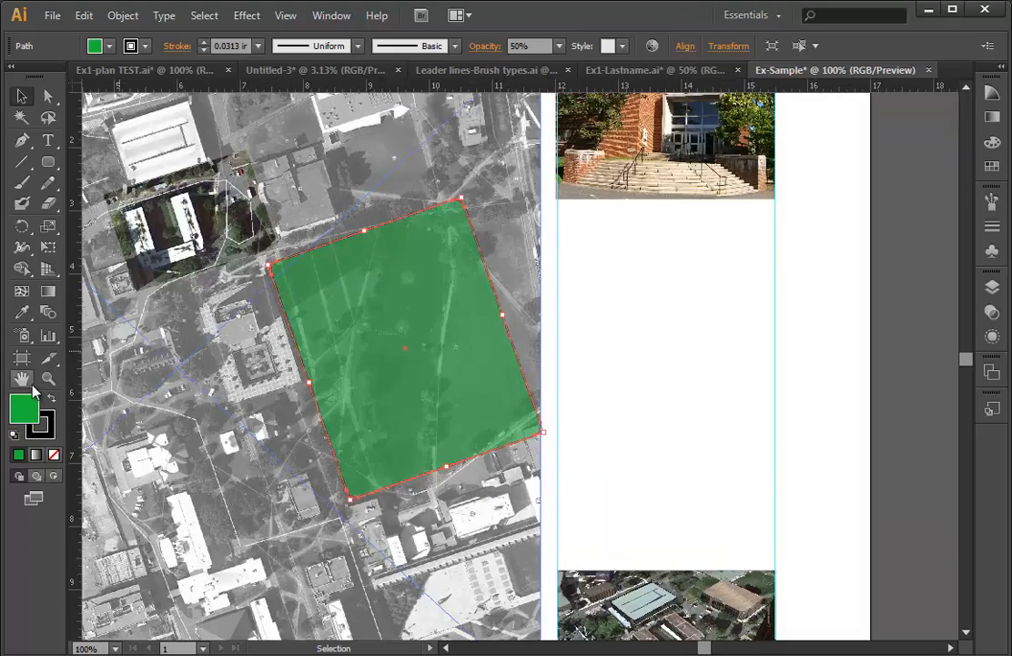
pyautogui.click(24, 379)
pyautogui.moveTo(323, 266); pyautogui.dragTo(613, 356)
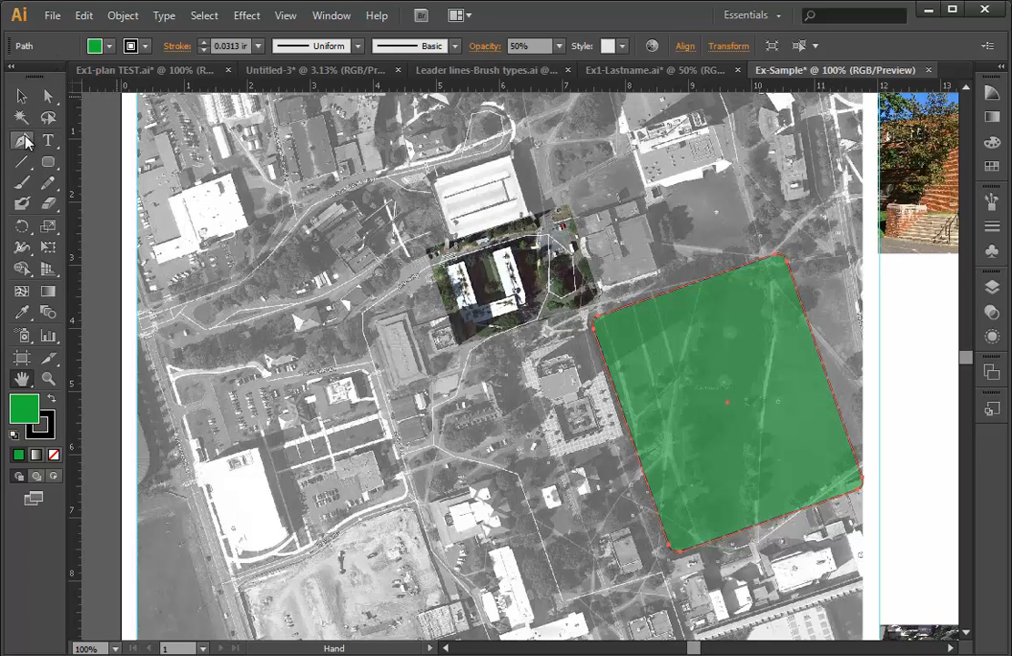
pyautogui.click(23, 140)
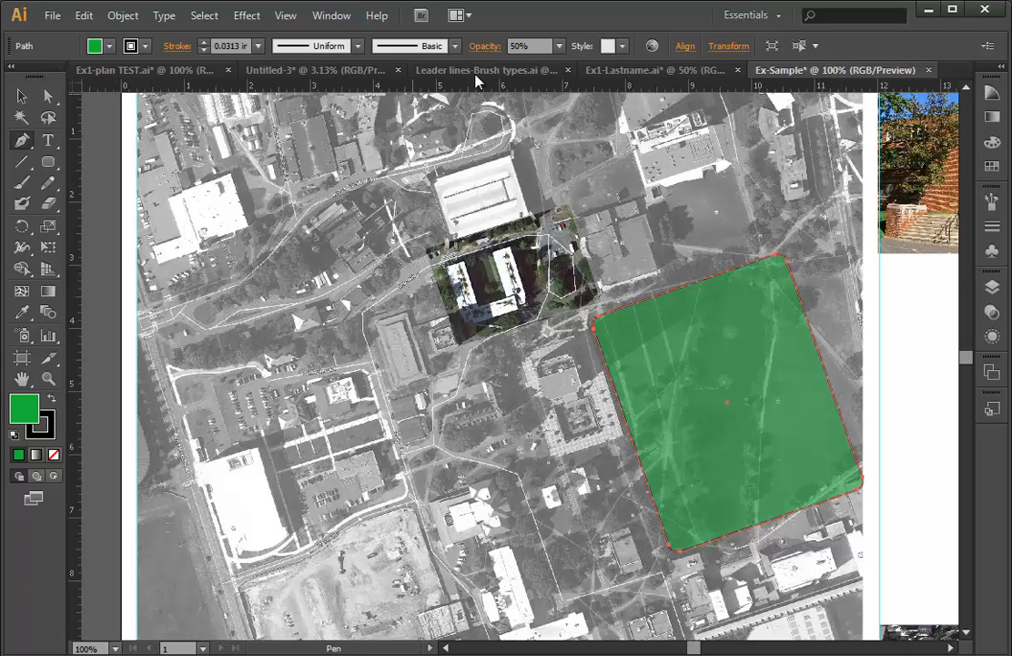
pyautogui.scroll(1, 577, 103)
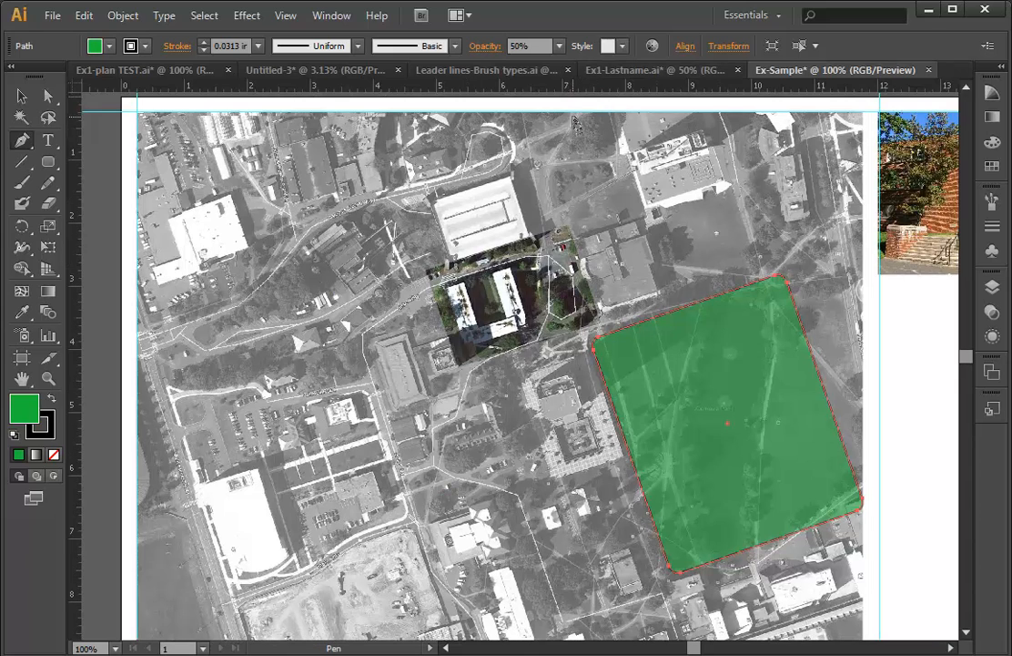
pyautogui.click(572, 116)
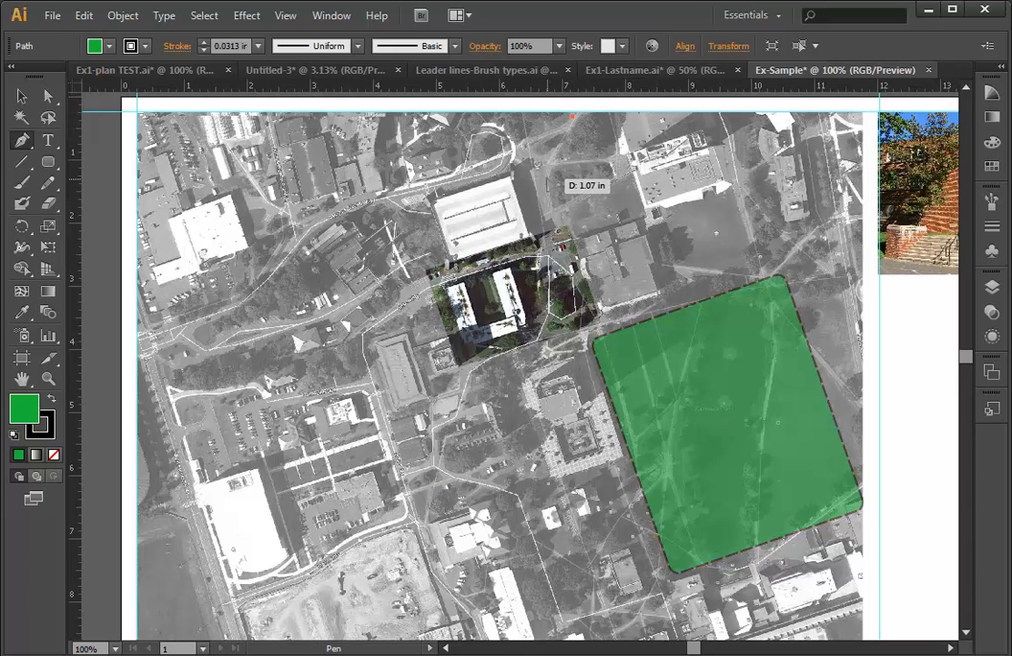
pyautogui.click(547, 178)
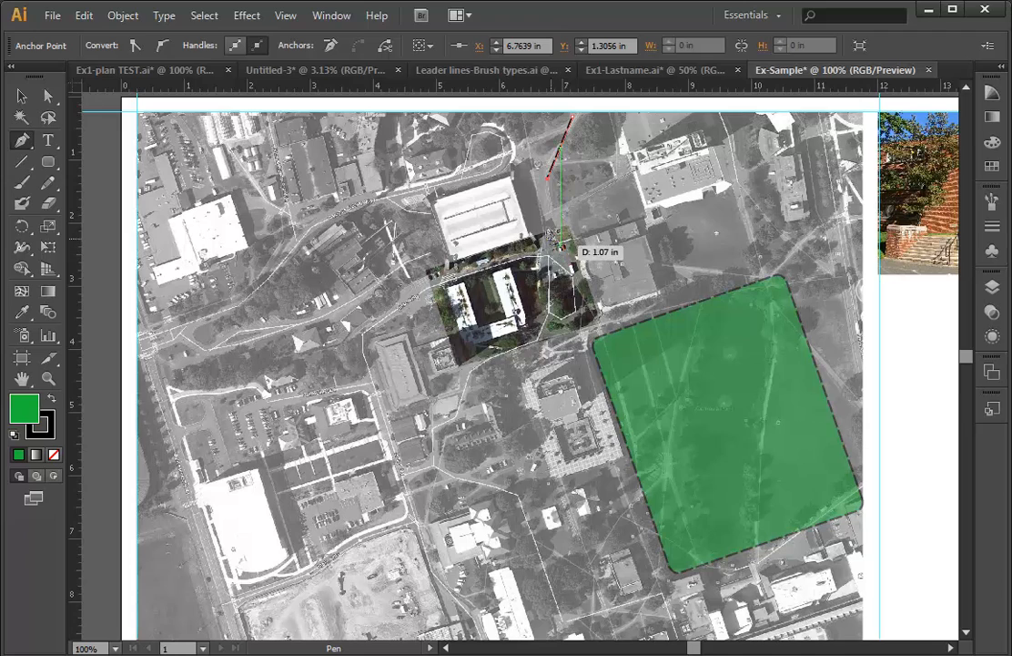
pyautogui.click(554, 217)
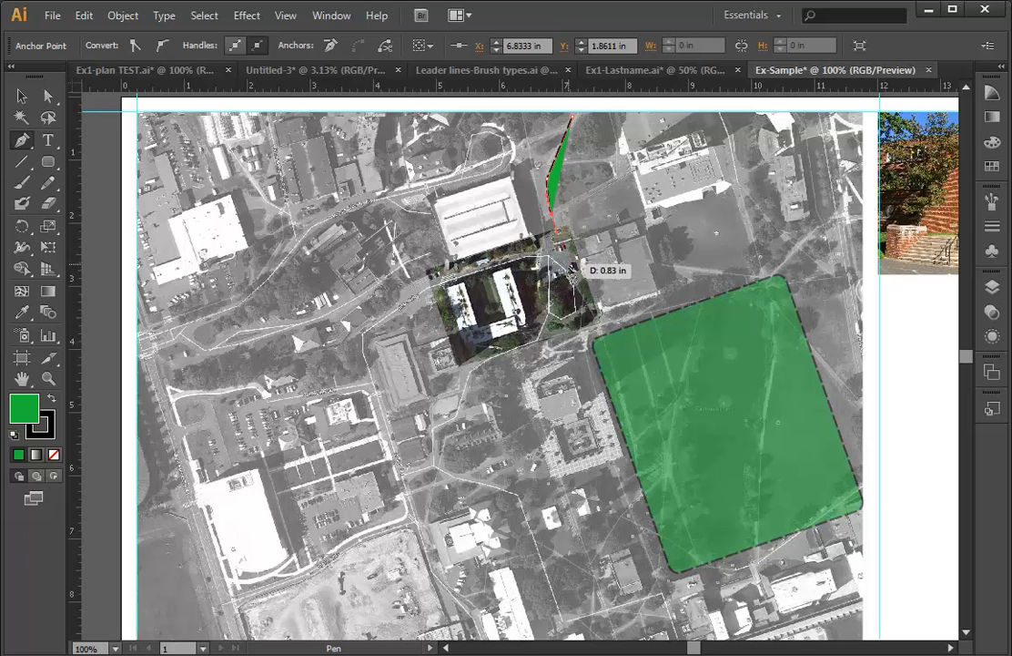
pyautogui.click(572, 269)
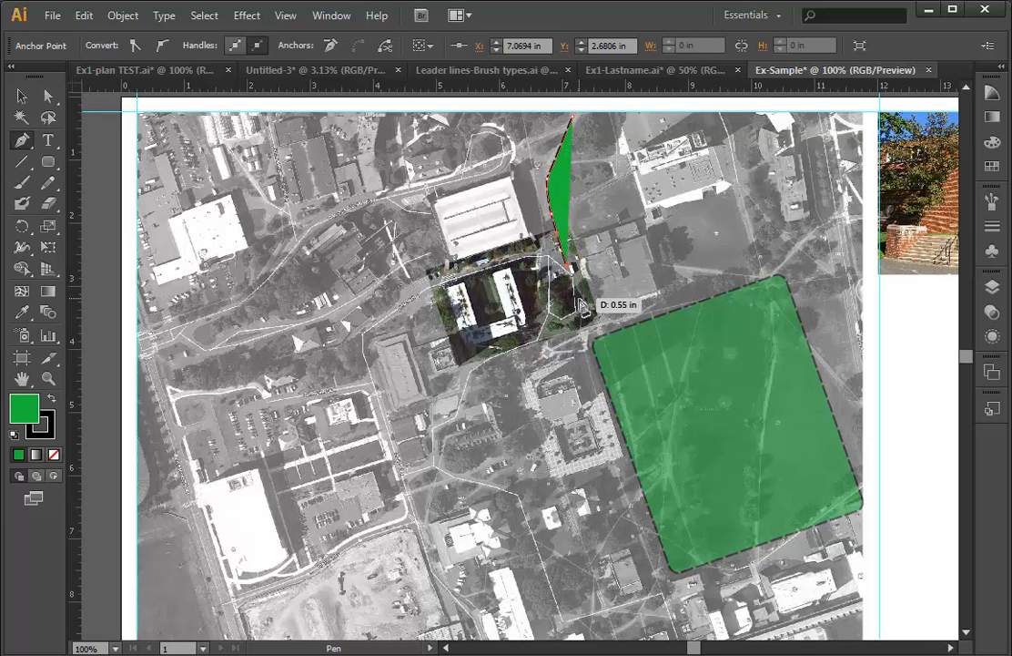
pyautogui.click(581, 310)
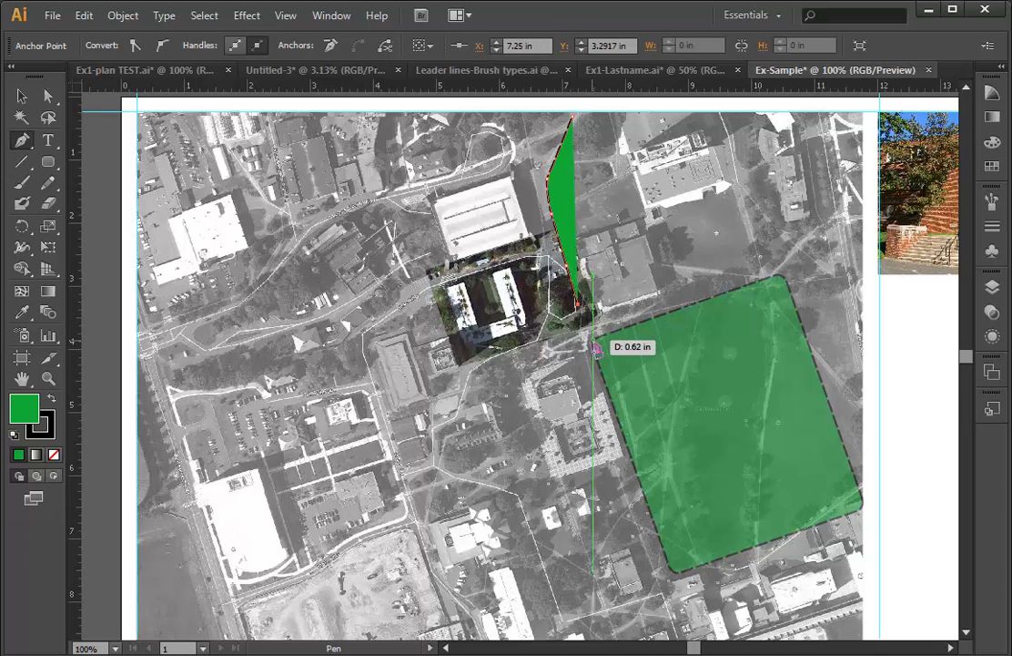
pyautogui.click(593, 339)
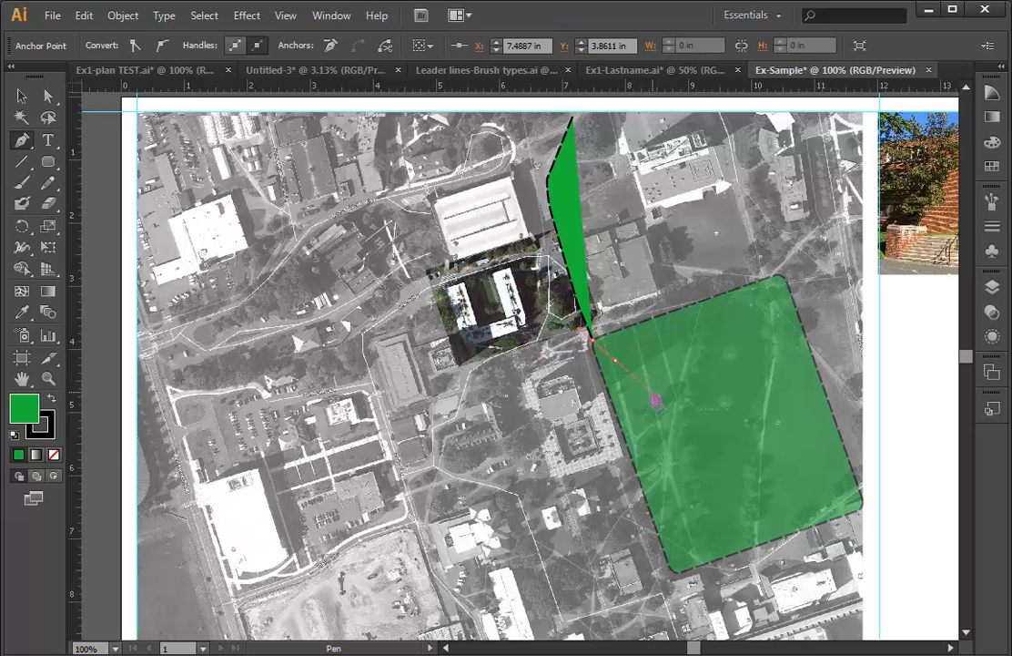
pyautogui.moveTo(652, 392); pyautogui.dragTo(798, 458)
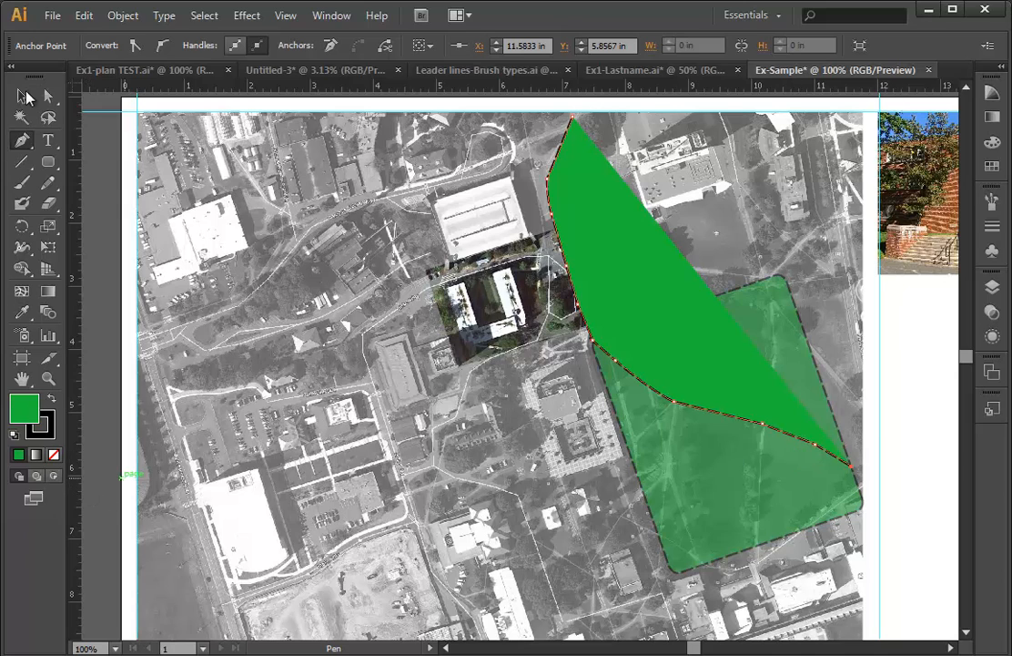
# Remove the new path's fill and set its stroke weight to 0.125 in.
pyautogui.click(23, 95)
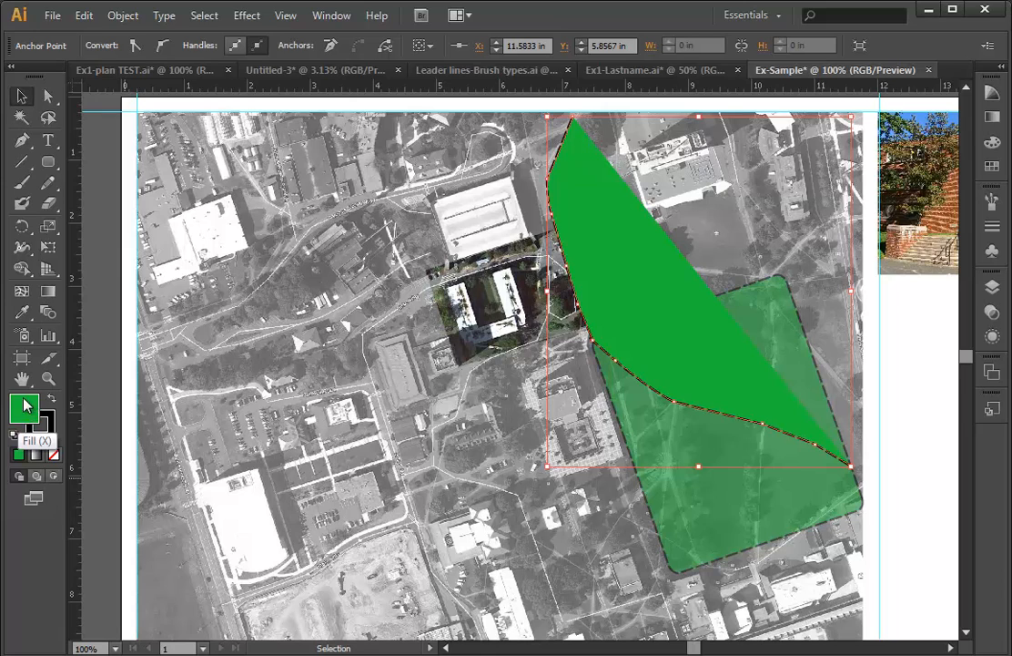
pyautogui.click(55, 456)
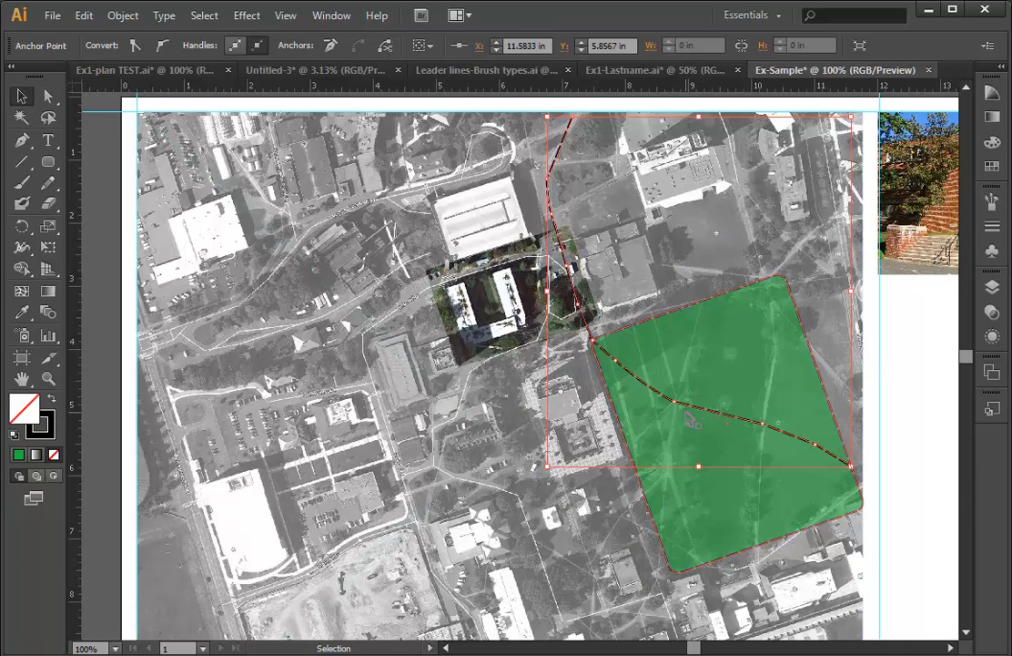
pyautogui.click(992, 226)
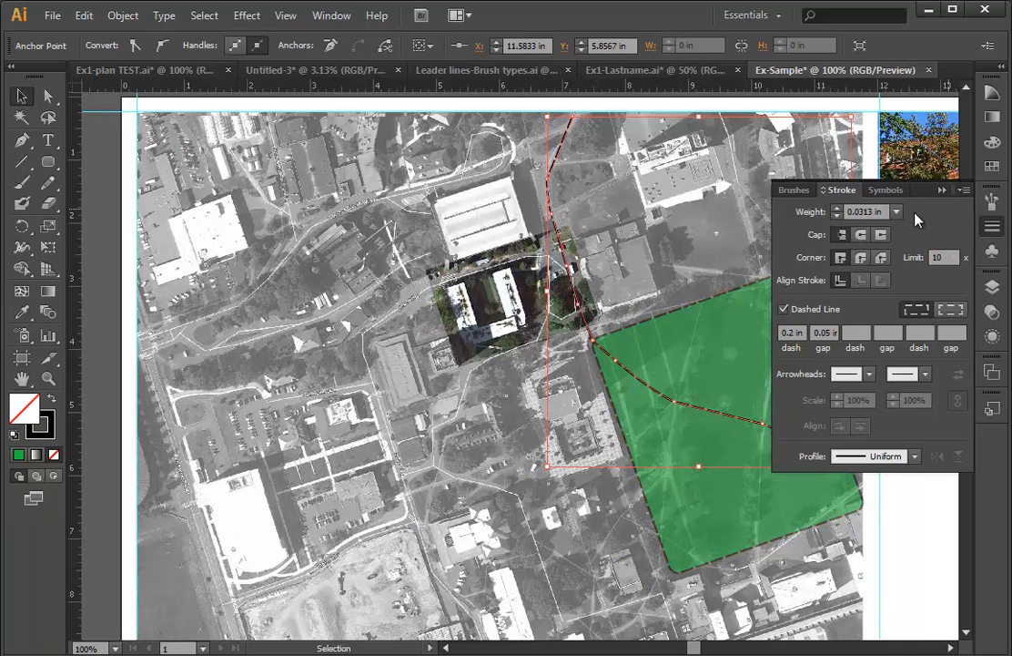
pyautogui.click(898, 212)
pyautogui.click(913, 270)
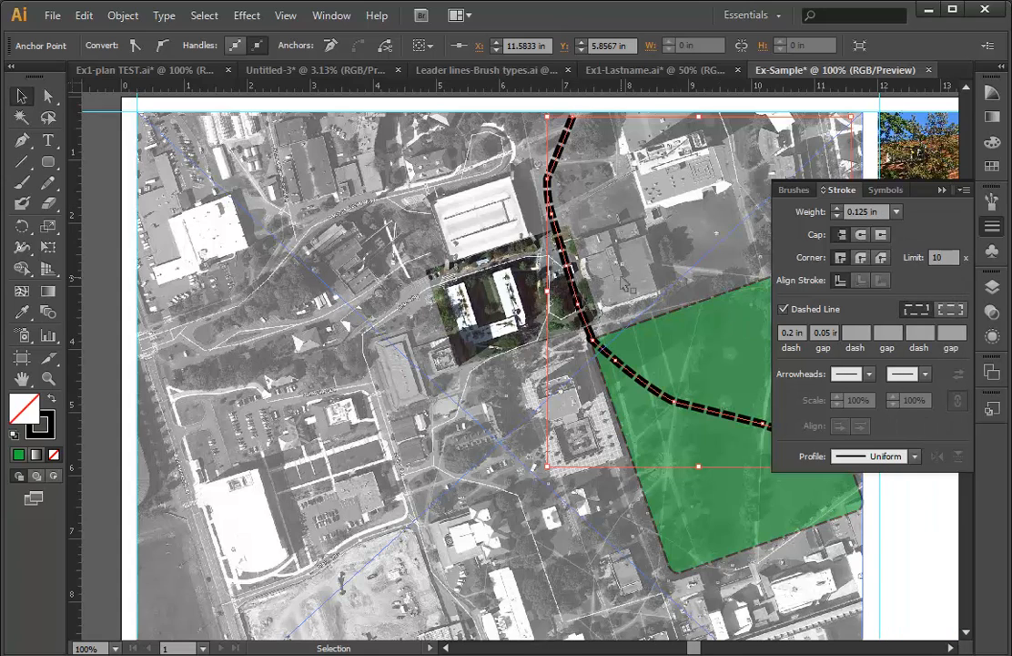
# Put the Arrow 11 arrowhead on the start of the dashed path.
pyautogui.click(870, 375)
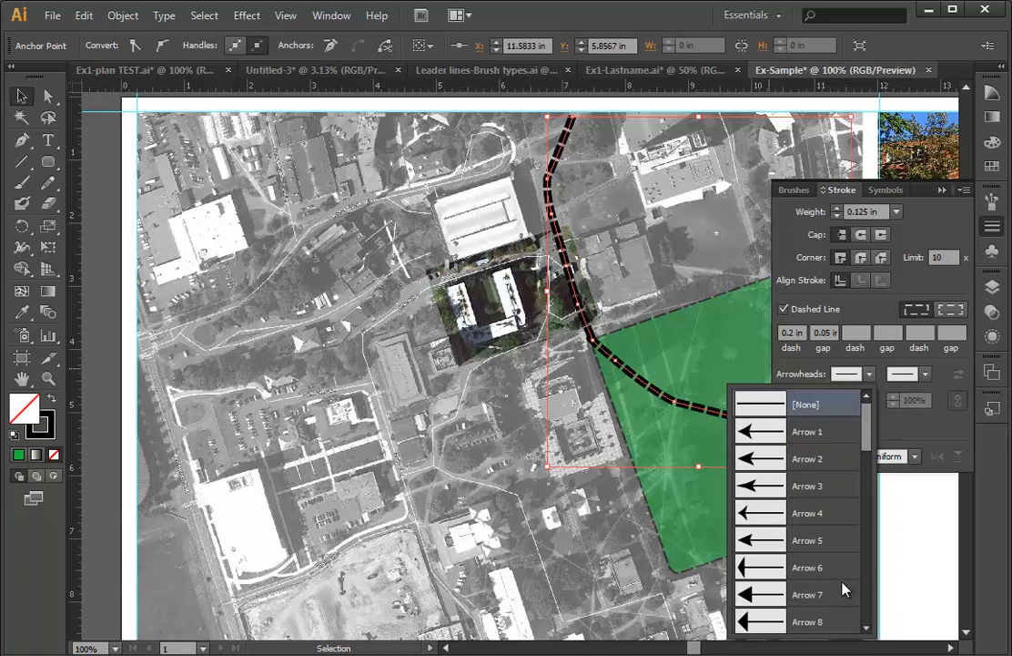
pyautogui.click(868, 628)
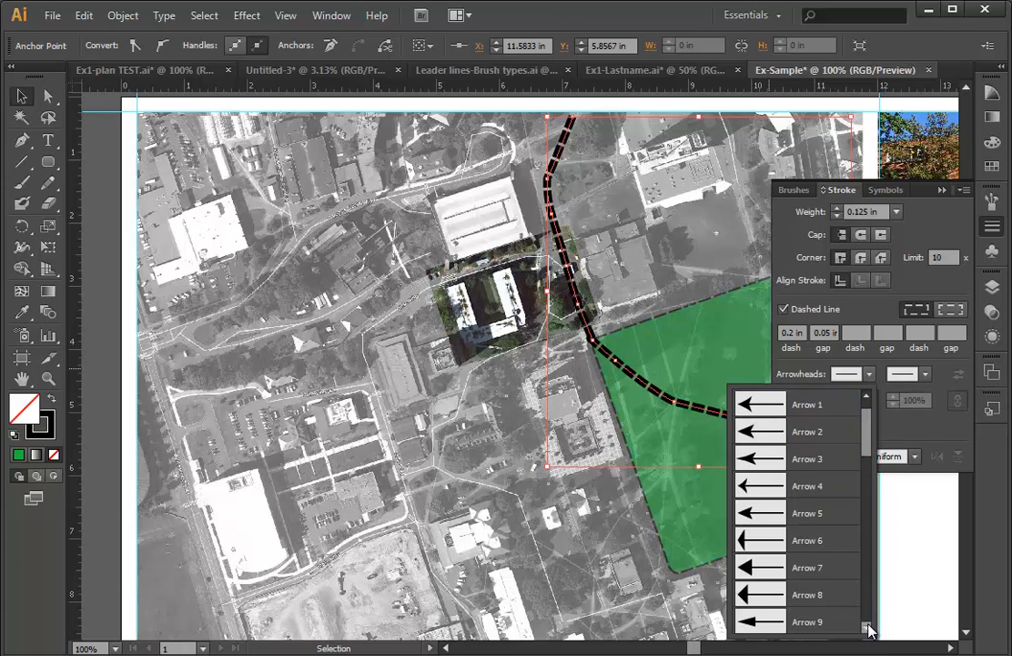
pyautogui.click(869, 628)
pyautogui.click(870, 629)
pyautogui.click(870, 628)
pyautogui.click(870, 628)
pyautogui.click(870, 628)
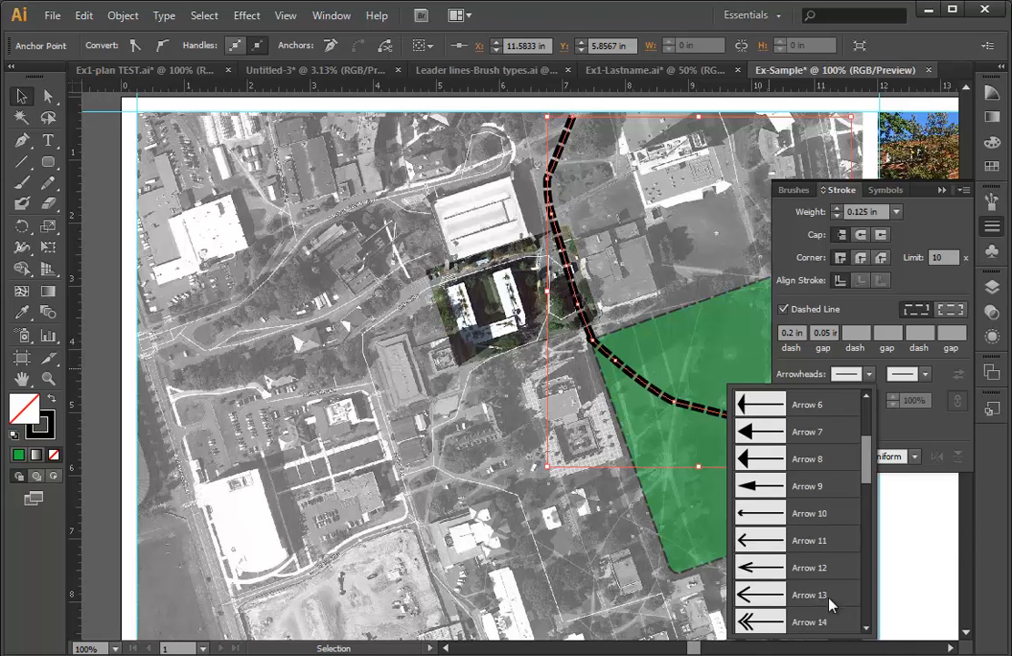
pyautogui.click(754, 546)
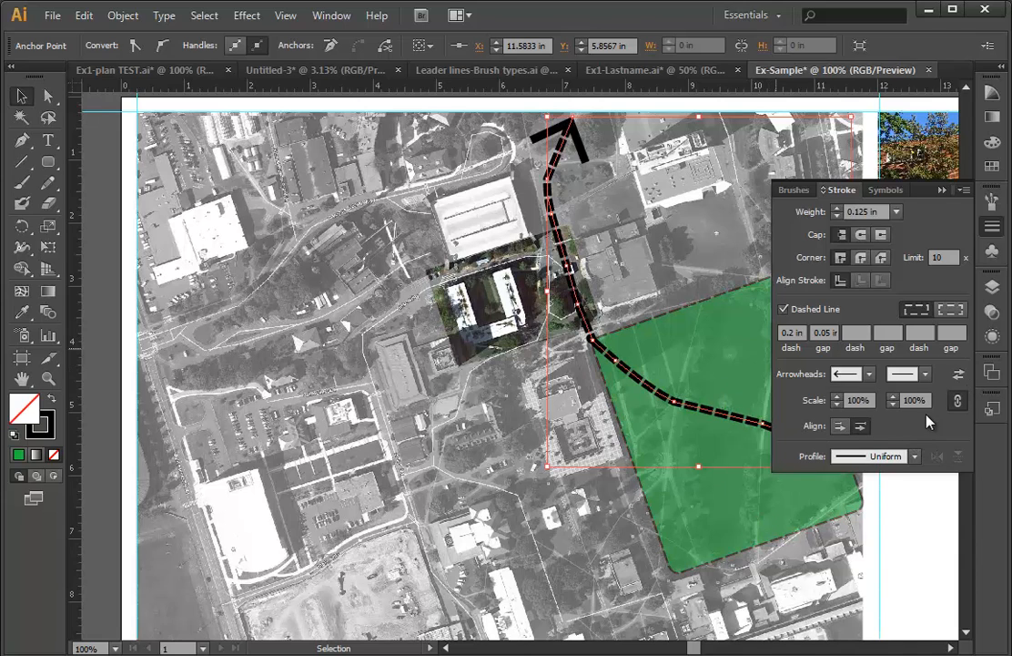
# Put the matching Arrow 11 arrowhead on the end of the dashed path, after trying Arrow 6.
pyautogui.click(924, 373)
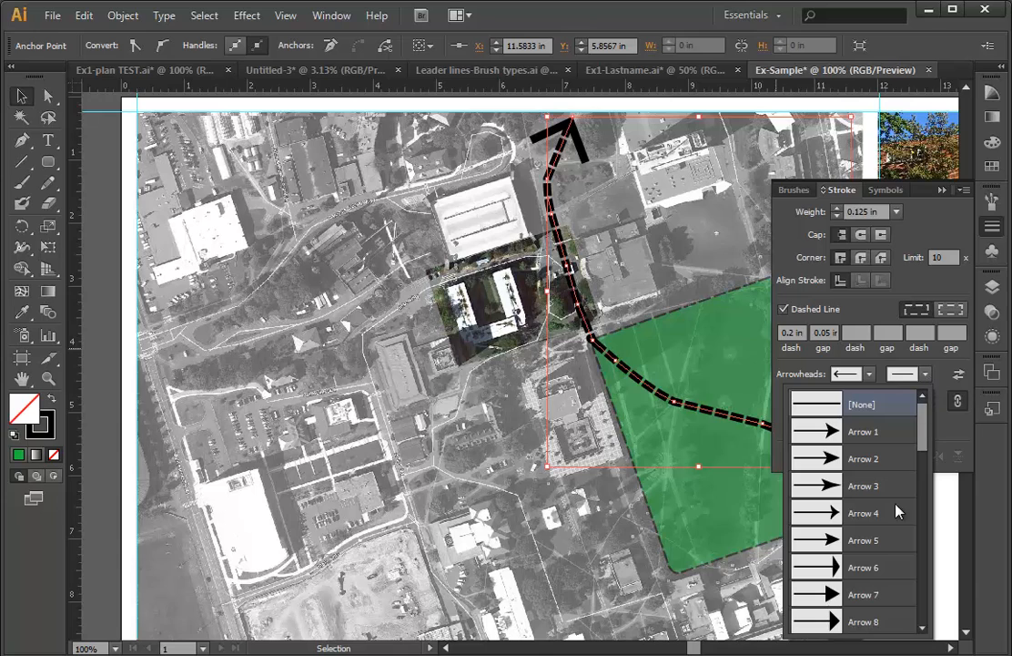
pyautogui.click(913, 563)
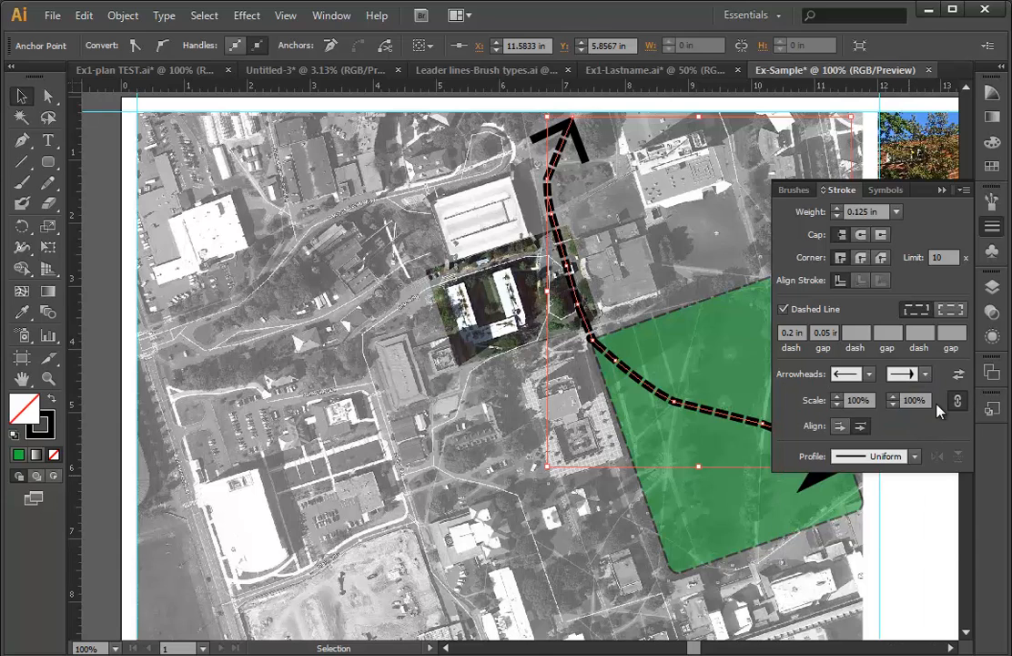
pyautogui.click(925, 374)
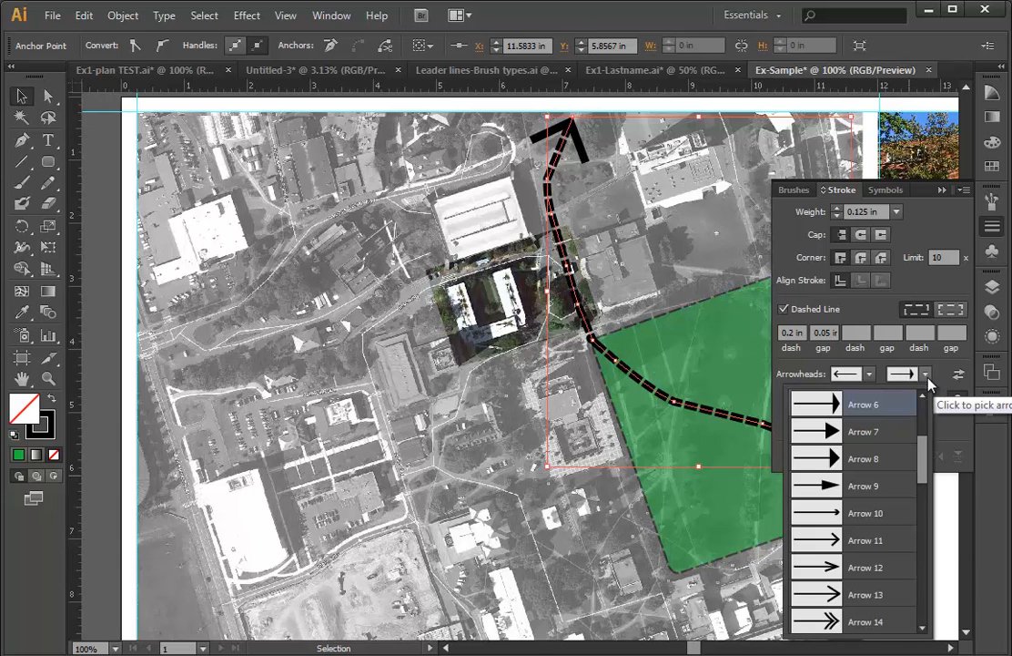
pyautogui.click(924, 534)
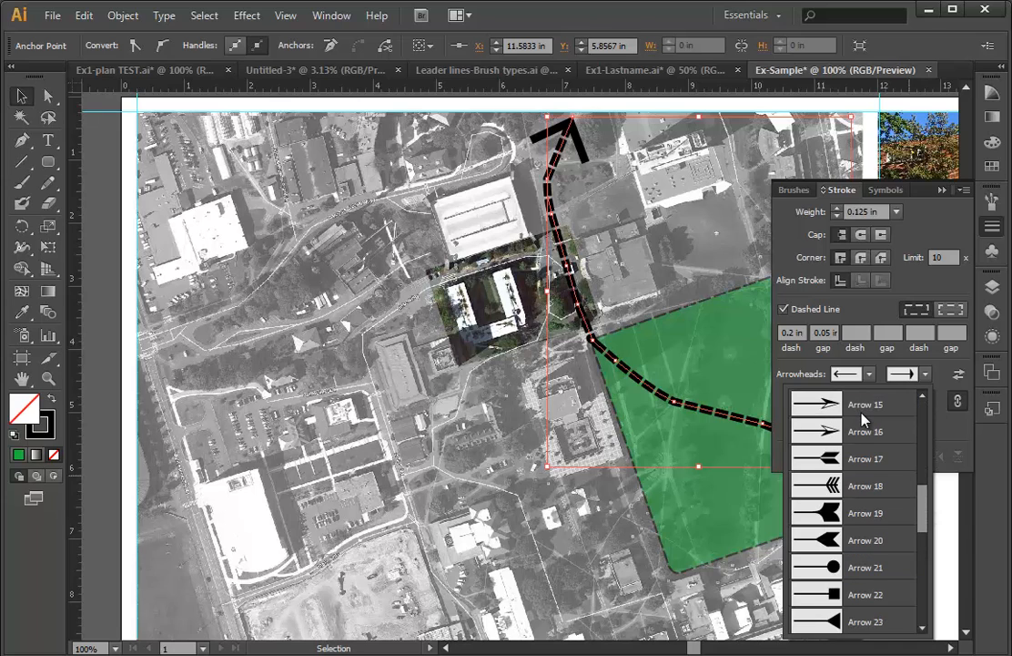
pyautogui.scroll(3, 865, 417)
pyautogui.scroll(-1, 865, 422)
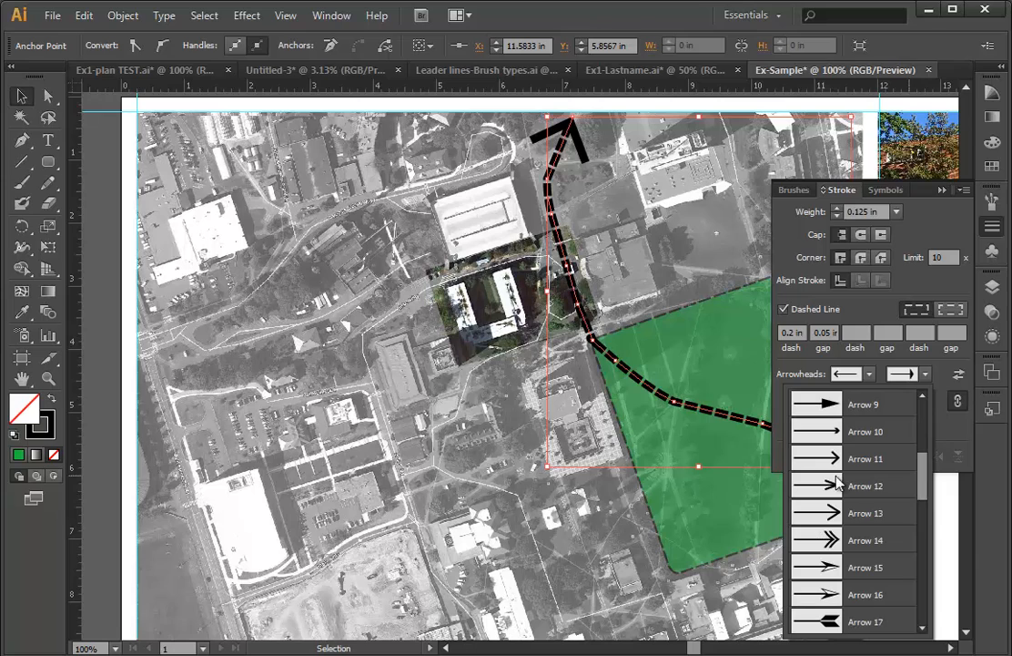
pyautogui.click(835, 466)
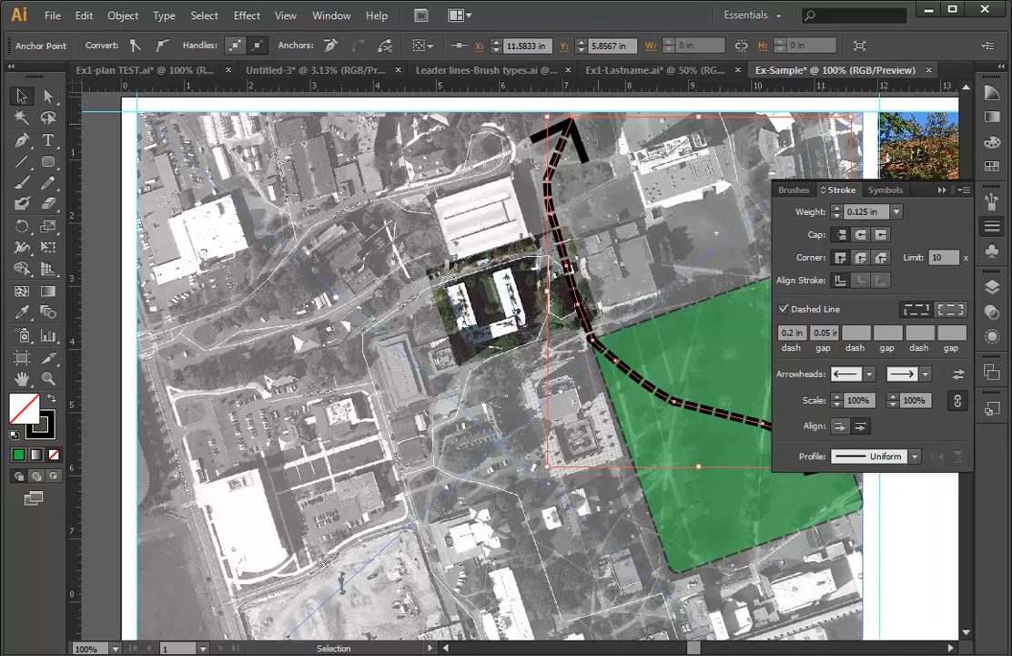
# Scale both arrowheads of the dashed path to 50%.
pyautogui.click(858, 400)
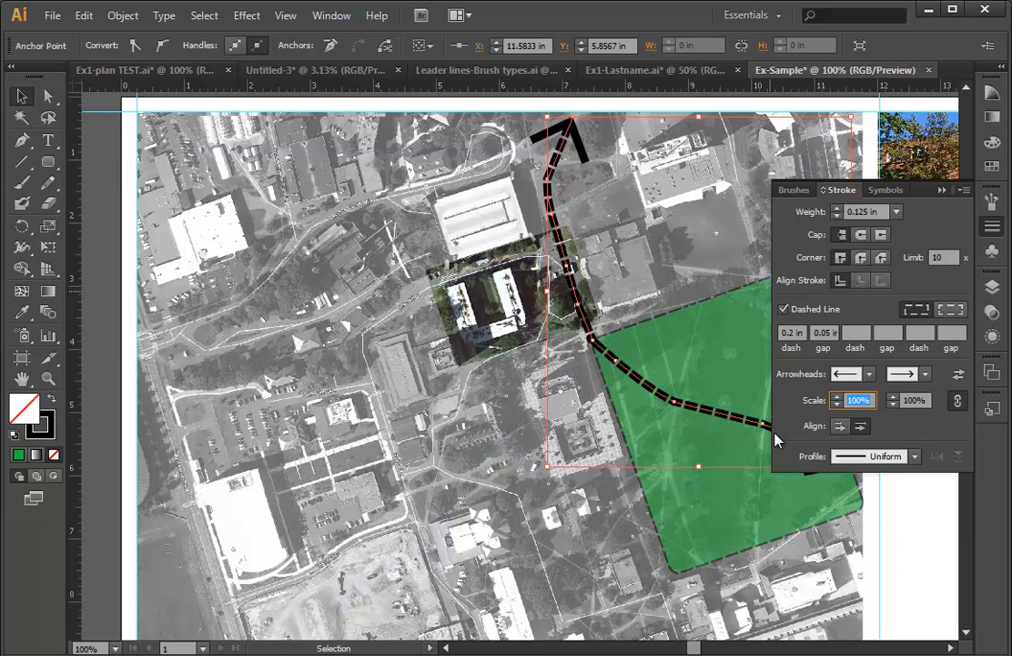
pyautogui.write('50')
pyautogui.press('Tab')
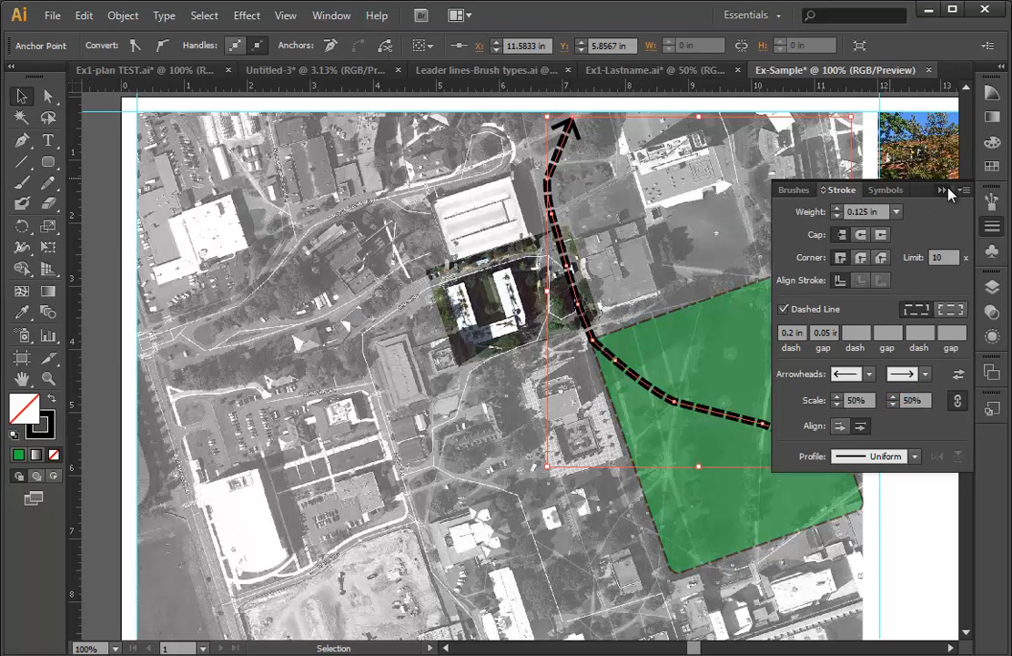
pyautogui.press('Return')
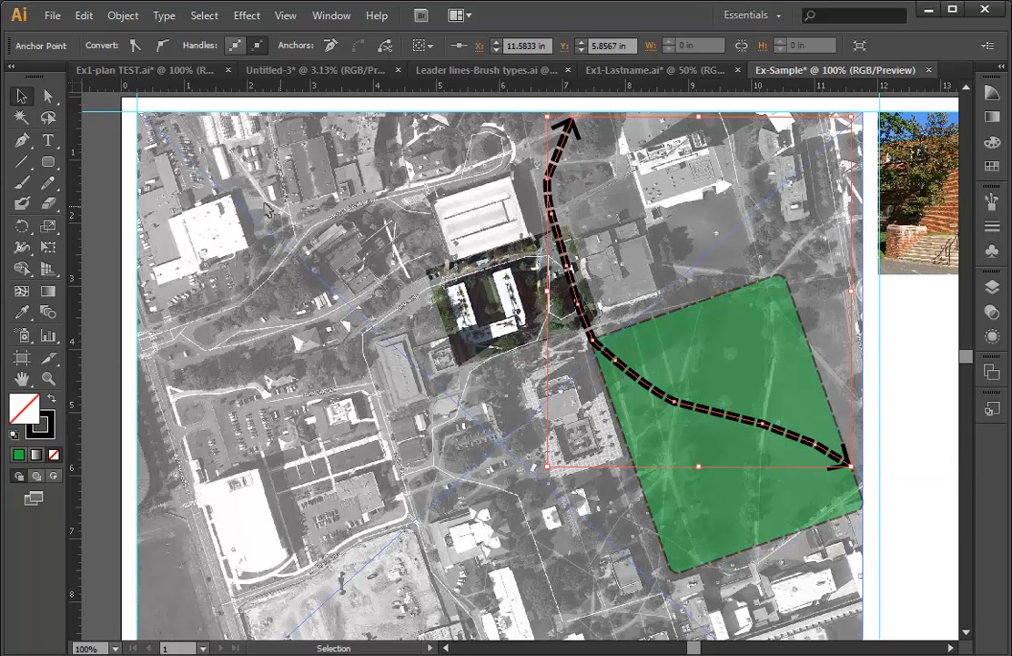
# Add two anchor points to the dashed path within the green area and reshape its lower half, ending at about X 11.67 in, Y 6.11 in.
pyautogui.click(32, 146)
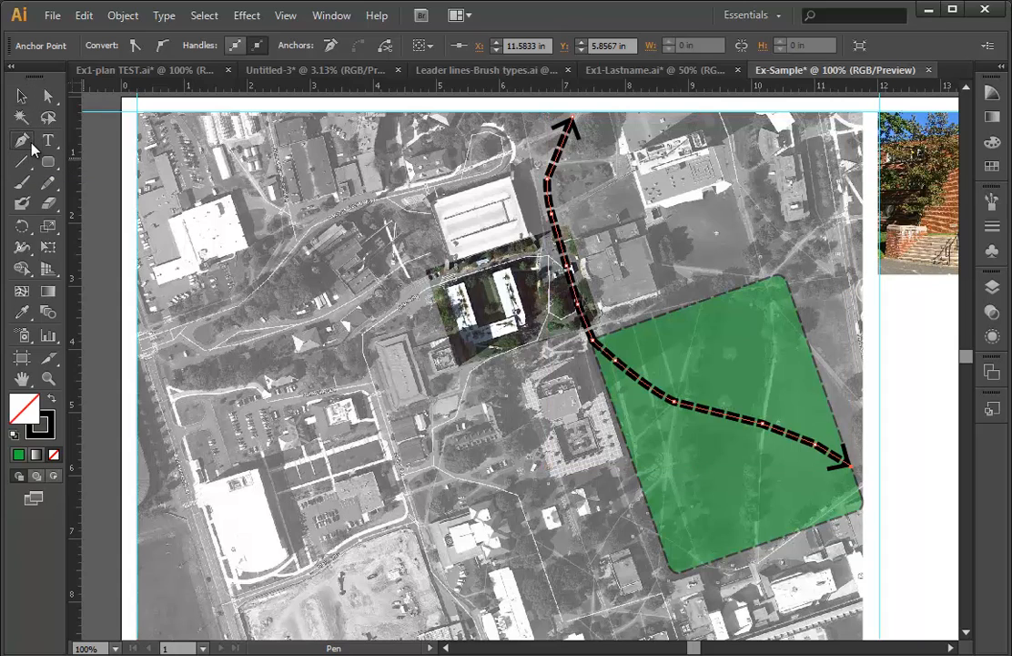
pyautogui.moveTo(32, 146); pyautogui.dragTo(74, 169)
pyautogui.click(716, 415)
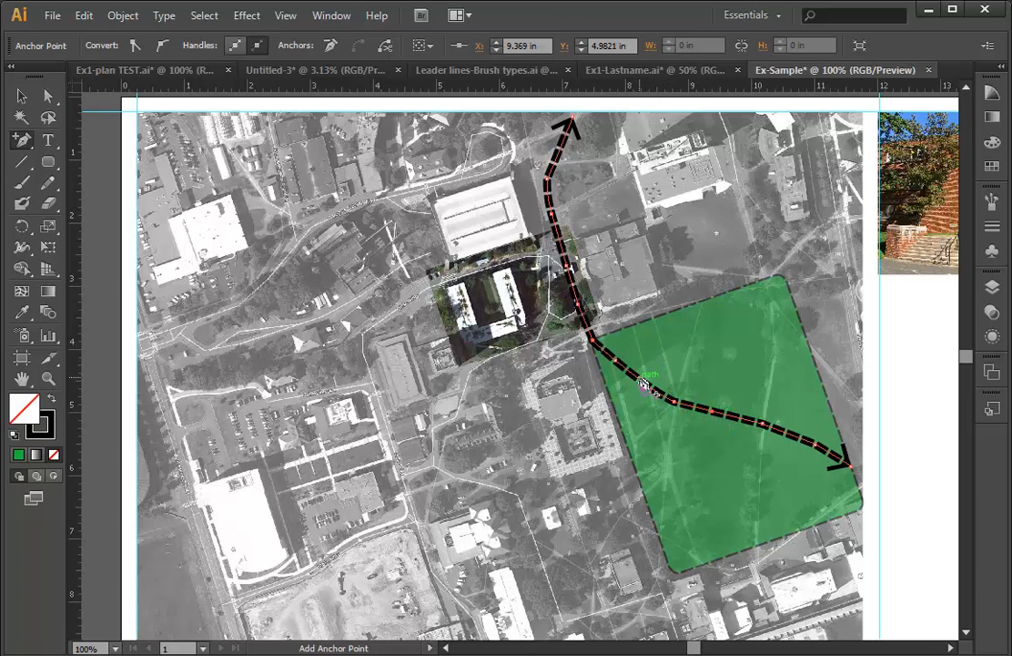
pyautogui.click(642, 383)
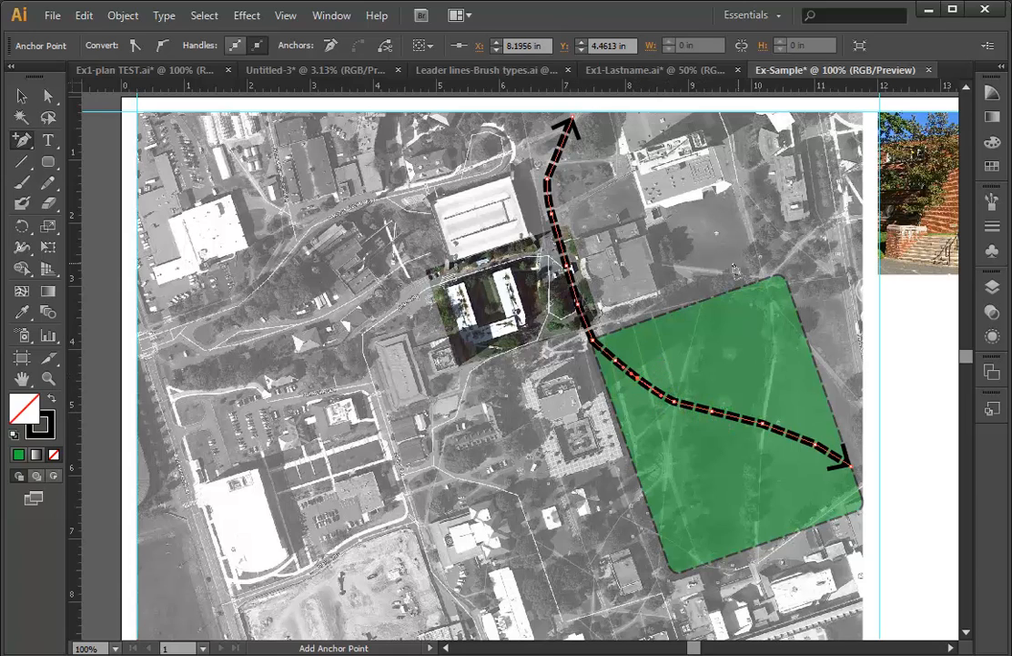
pyautogui.click(49, 97)
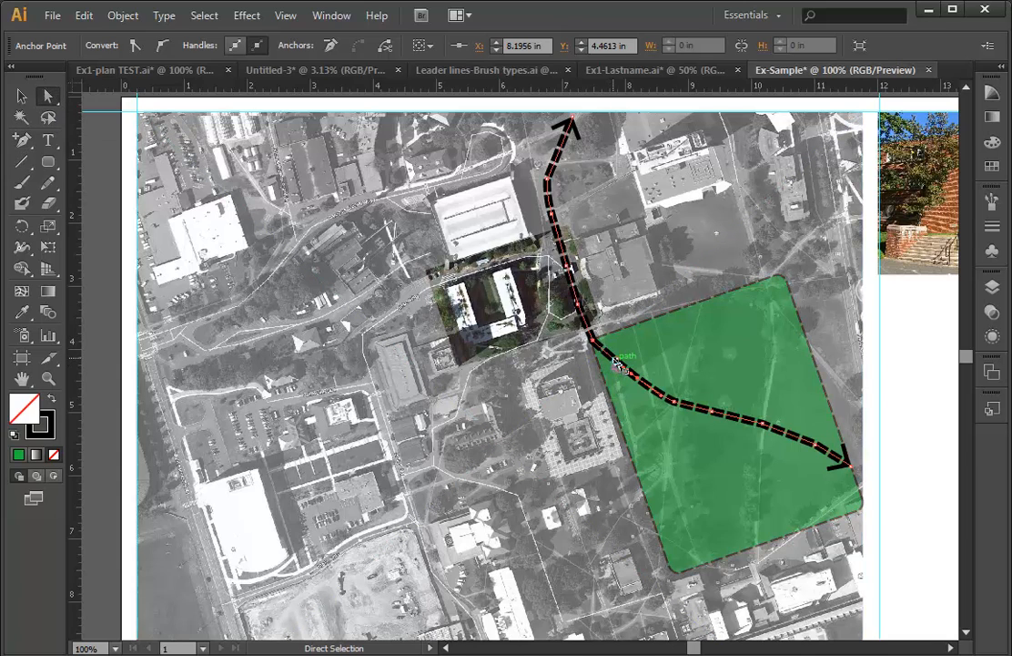
pyautogui.moveTo(619, 365); pyautogui.dragTo(856, 479)
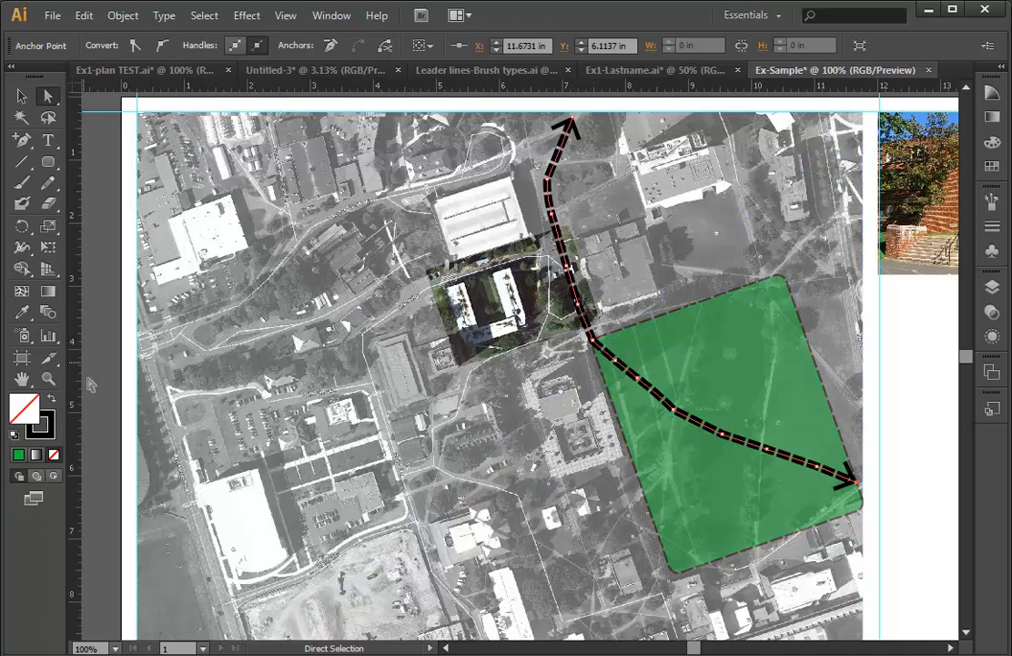
# Adjust the direction handle of the dashed path's bend at the green area's corner to remove the overlapping kink.
pyautogui.scroll(5, 606, 344)
pyautogui.scroll(3, 612, 348)
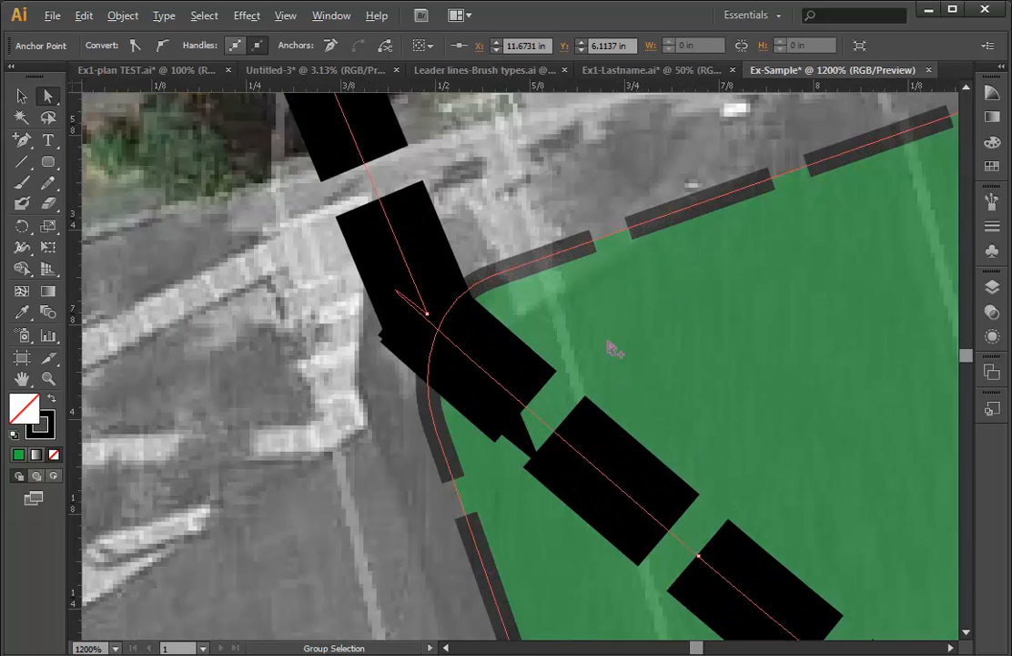
pyautogui.scroll(-1, 611, 349)
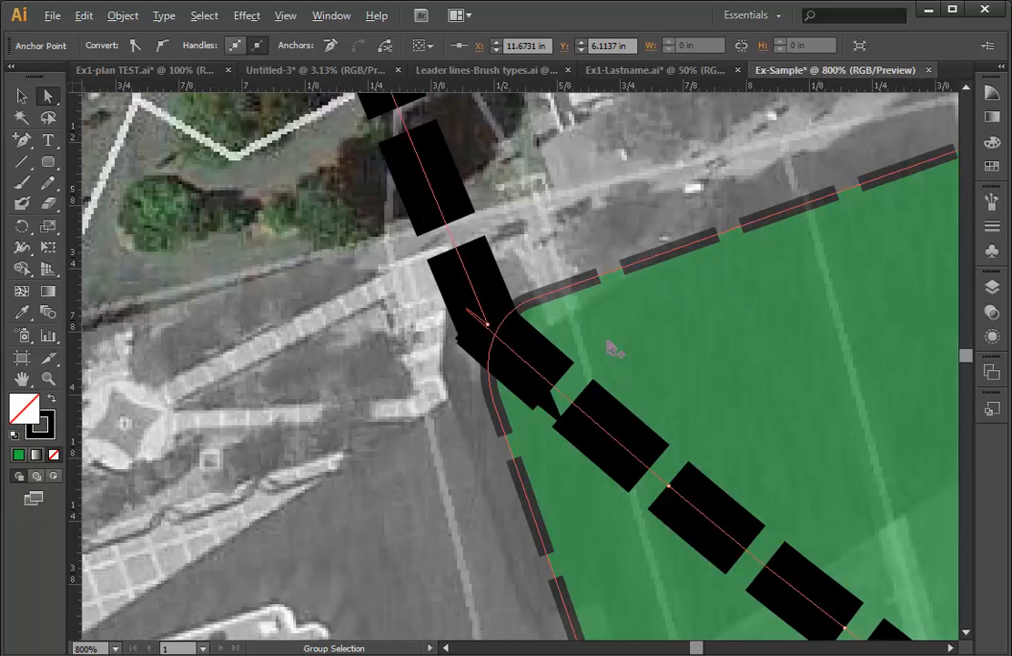
pyautogui.click(487, 325)
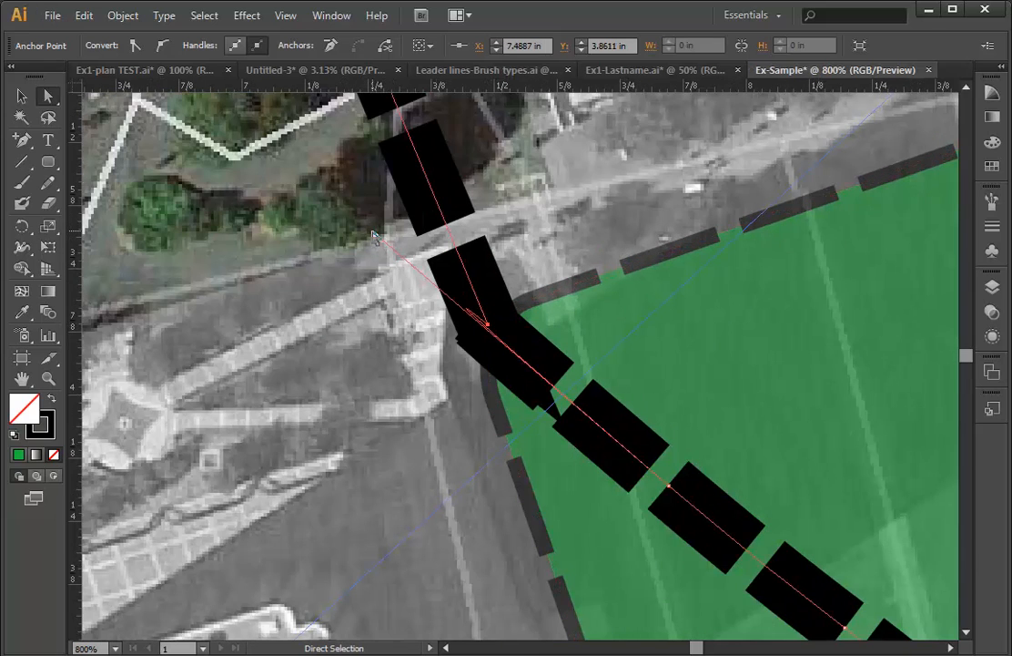
pyautogui.moveTo(372, 235); pyautogui.dragTo(491, 345)
pyautogui.scroll(-1, 556, 368)
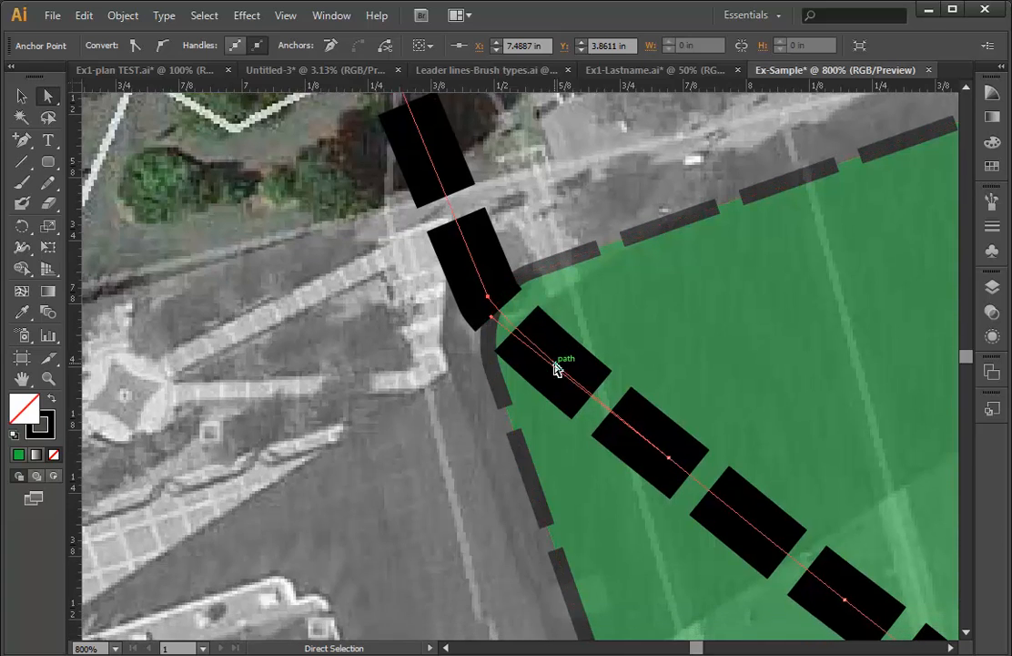
pyautogui.scroll(-4, 556, 368)
pyautogui.click(492, 319)
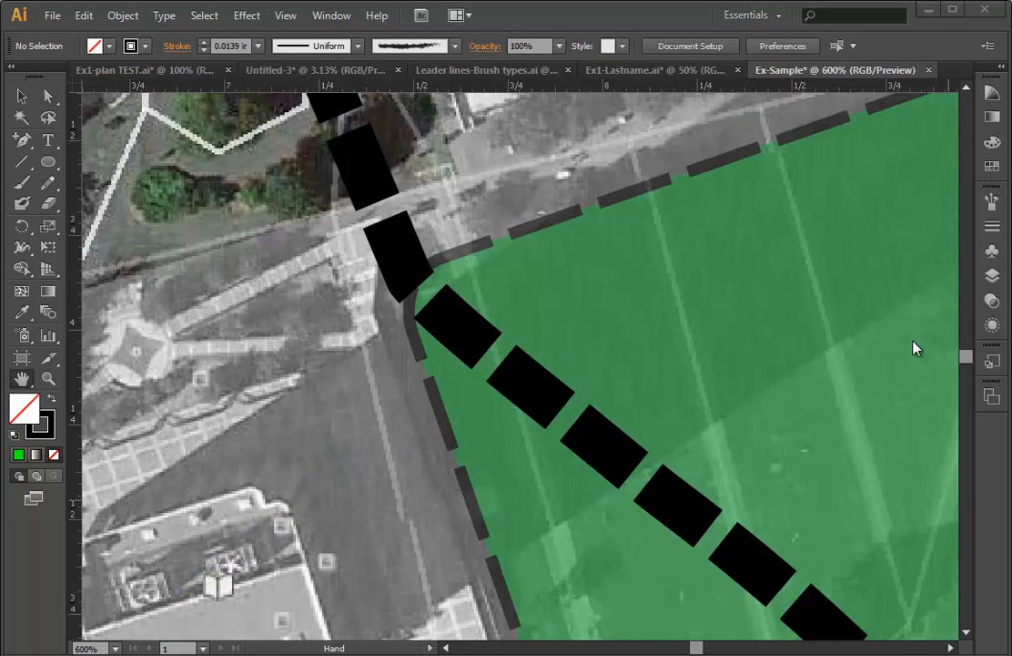
# Draw a small circle in the blank area just past the vertical guide beside the plan.
pyautogui.moveTo(911, 338); pyautogui.dragTo(264, 296)
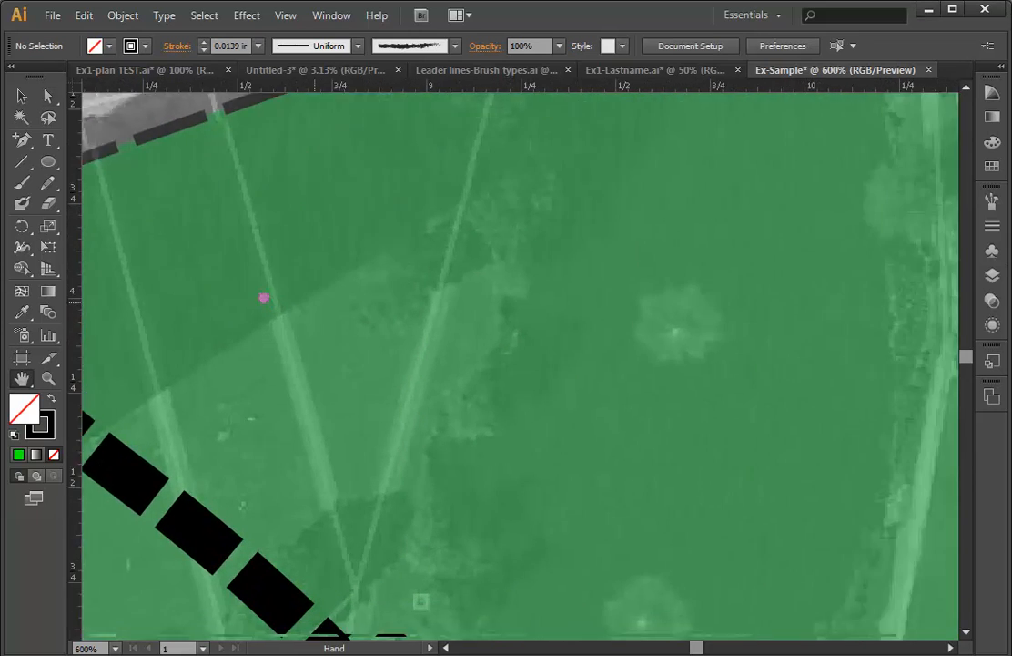
pyautogui.moveTo(743, 311); pyautogui.dragTo(601, 292)
pyautogui.moveTo(838, 323); pyautogui.dragTo(79, 323)
pyautogui.moveTo(732, 246); pyautogui.dragTo(452, 273)
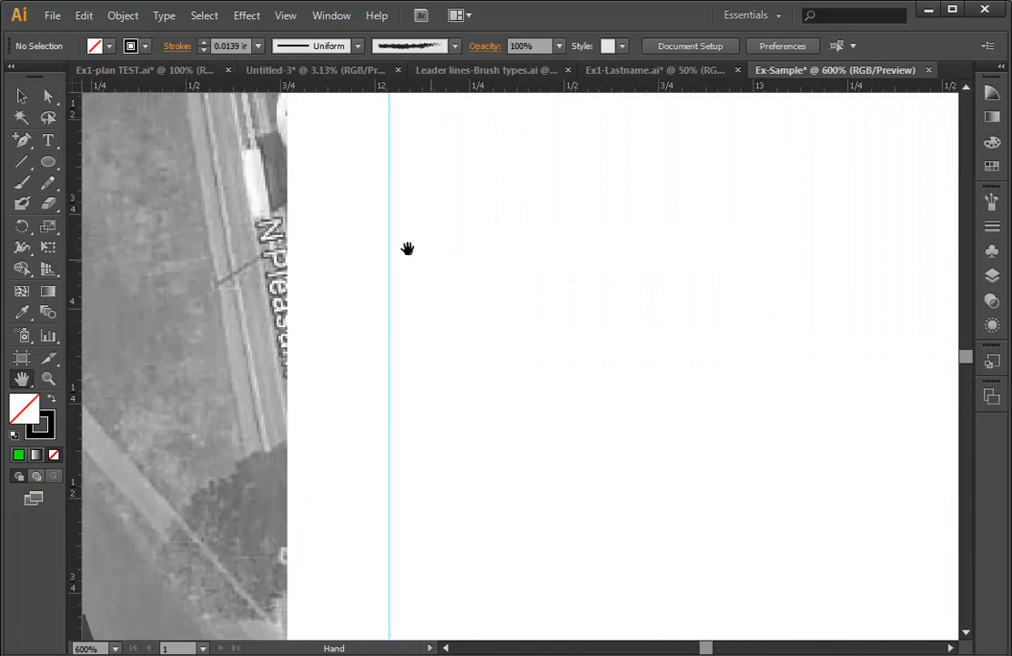
pyautogui.click(48, 162)
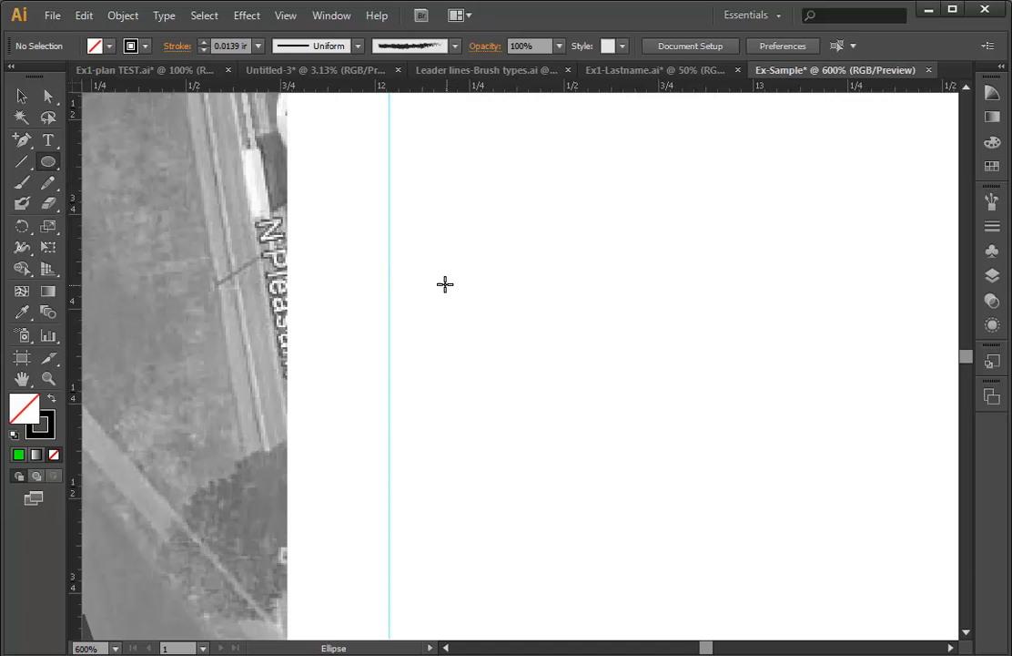
pyautogui.moveTo(442, 280); pyautogui.dragTo(540, 364)
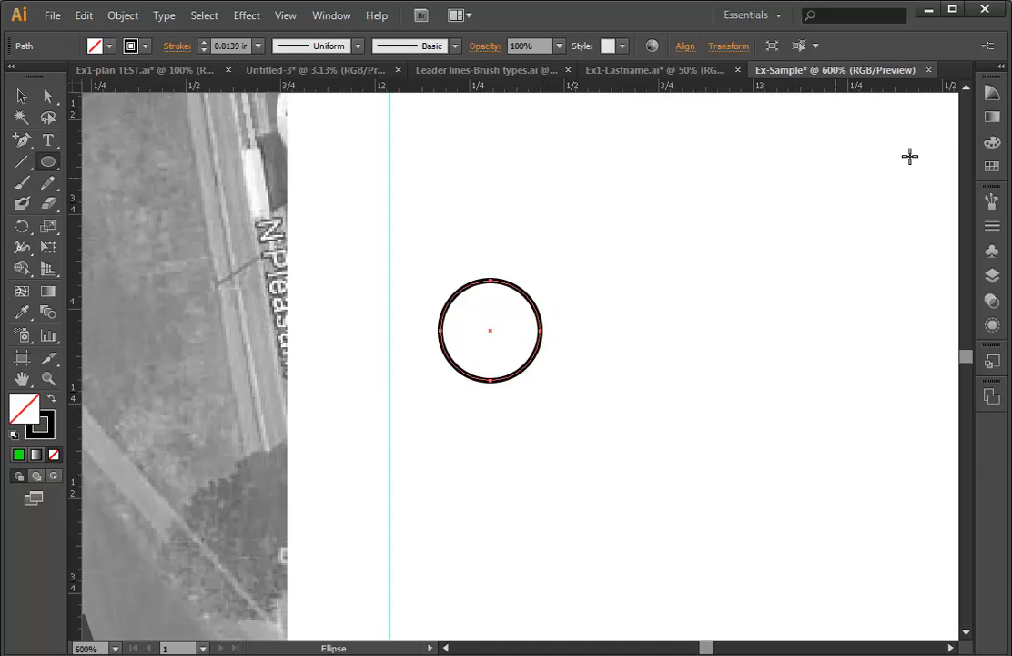
# Apply the rough charcoal-like brush to the circle's outline and fill the circle with RGB Green.
pyautogui.click(993, 203)
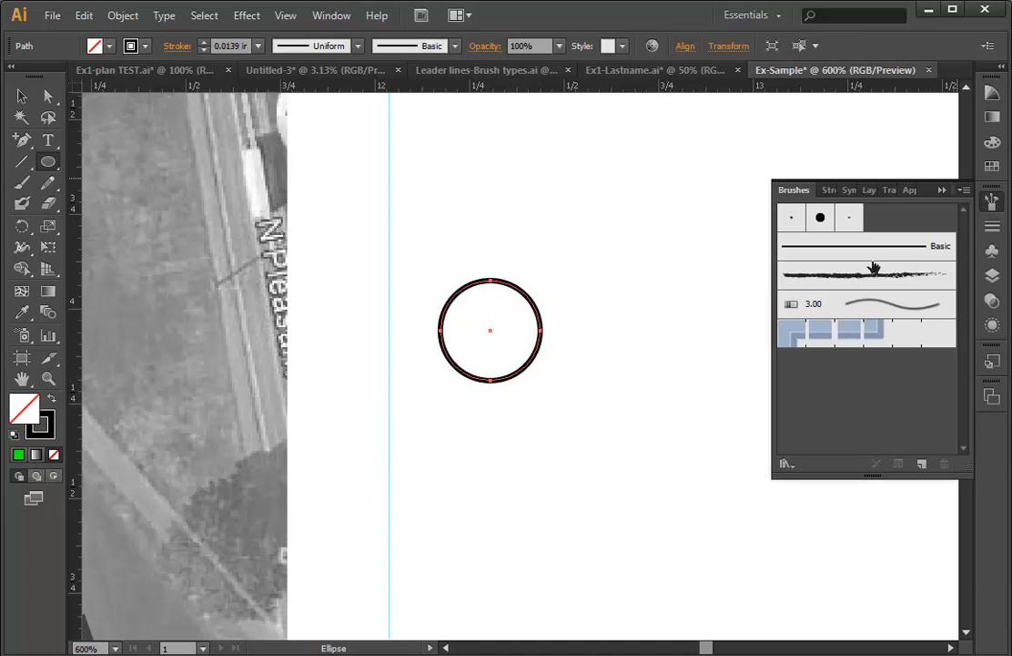
pyautogui.click(857, 283)
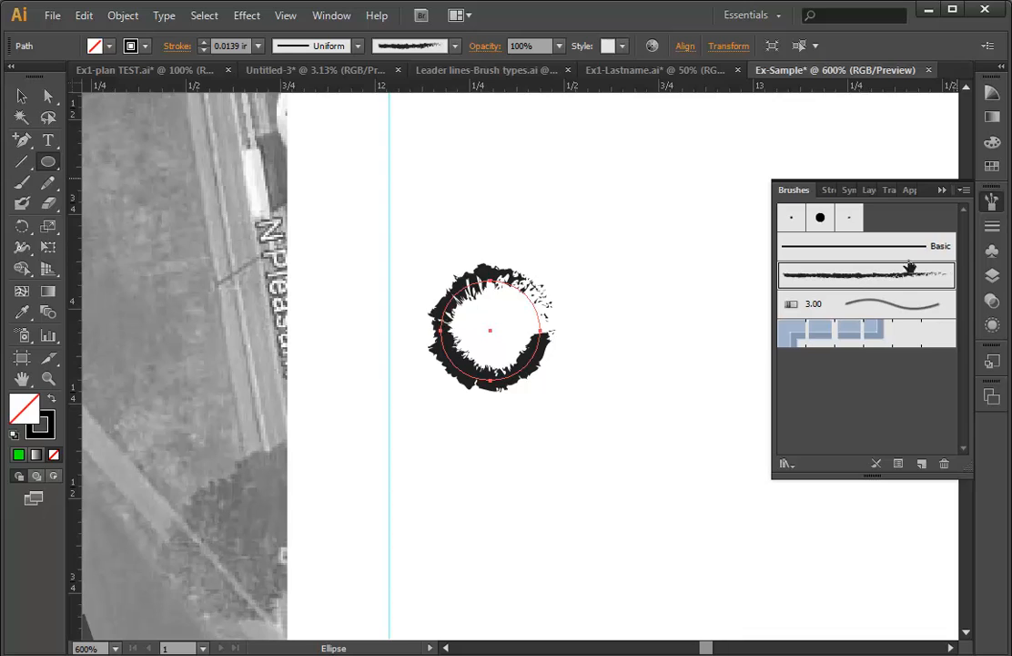
pyautogui.click(993, 166)
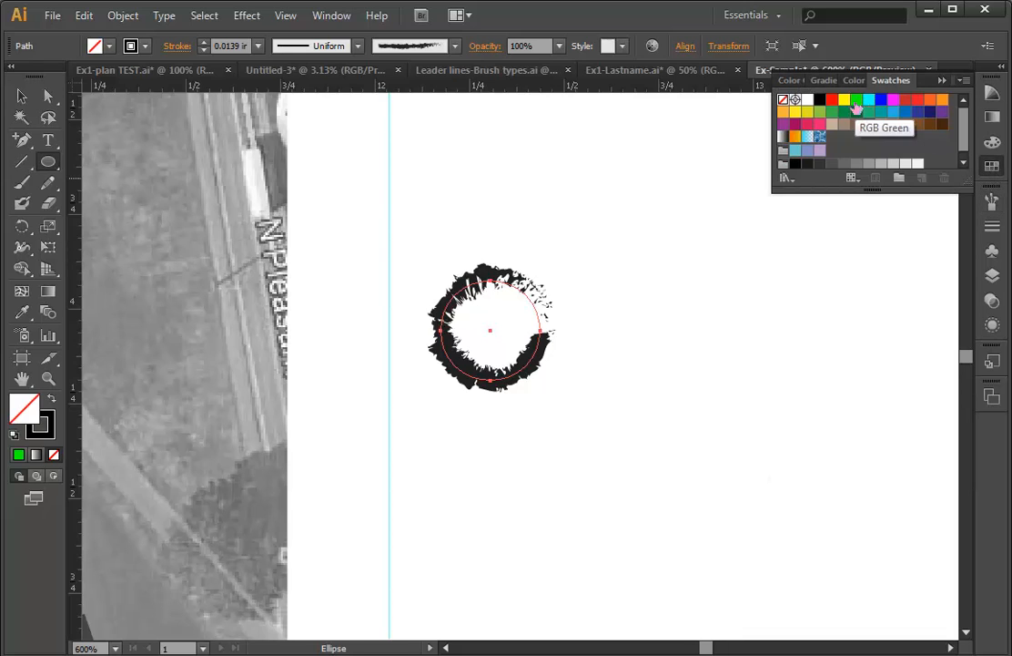
pyautogui.click(856, 102)
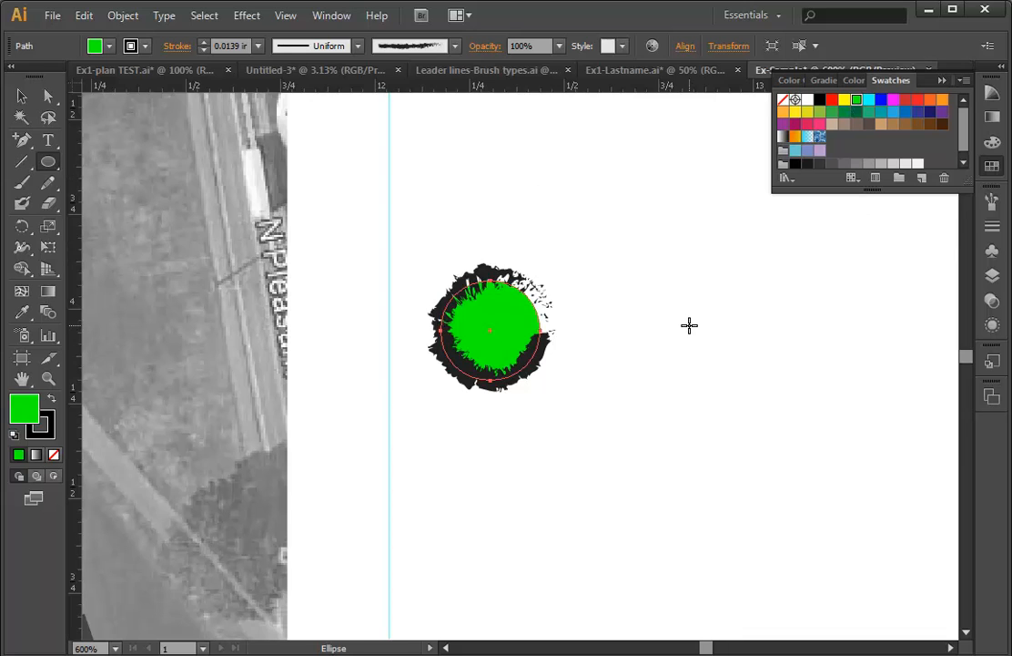
# Start a new Pattern Brush from the green rough-edged circle.
pyautogui.click(996, 204)
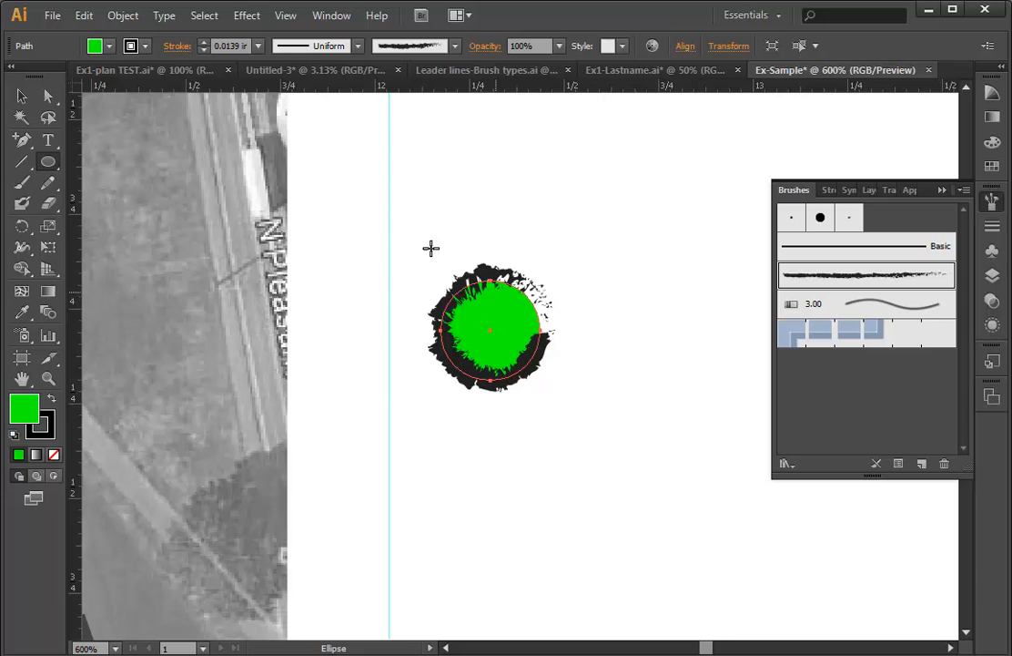
pyautogui.click(22, 94)
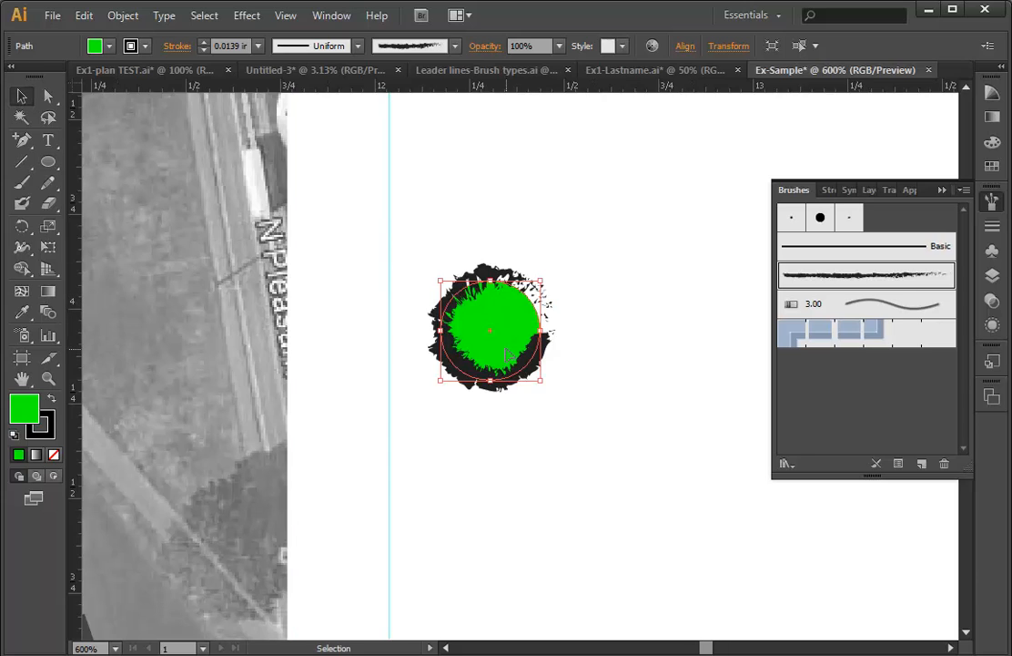
pyautogui.moveTo(506, 354); pyautogui.dragTo(817, 254)
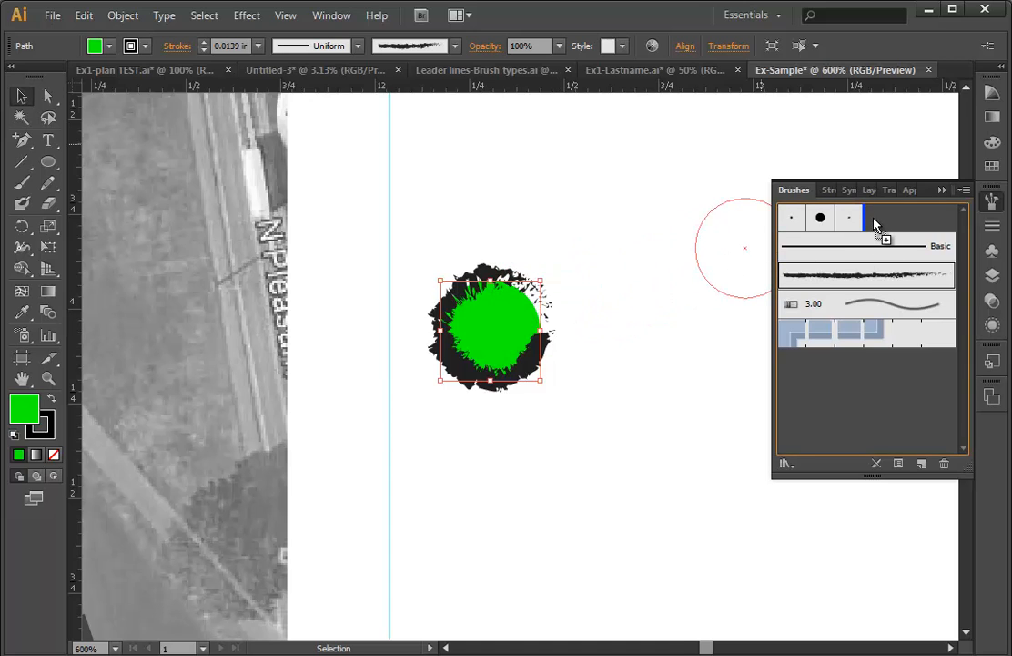
pyautogui.moveTo(874, 223); pyautogui.dragTo(874, 223)
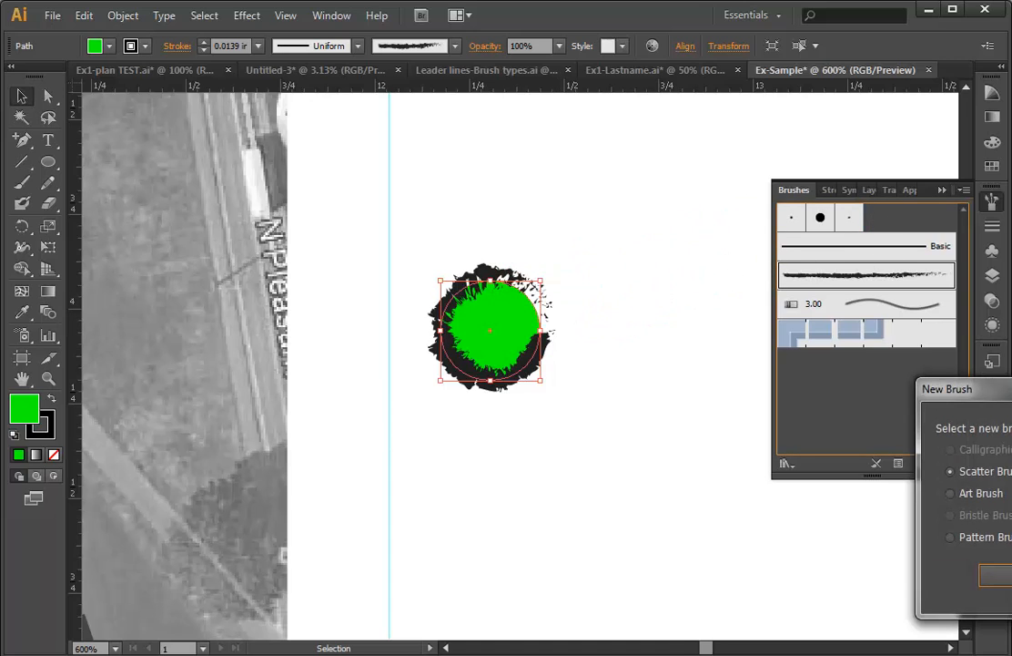
pyautogui.moveTo(992, 389); pyautogui.dragTo(644, 253)
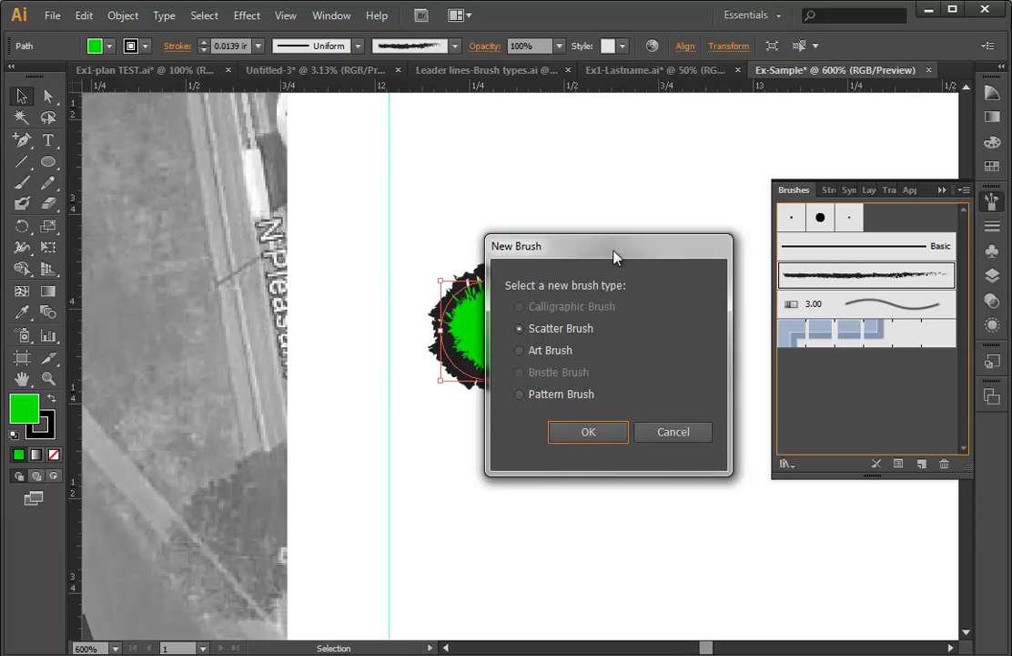
pyautogui.click(523, 394)
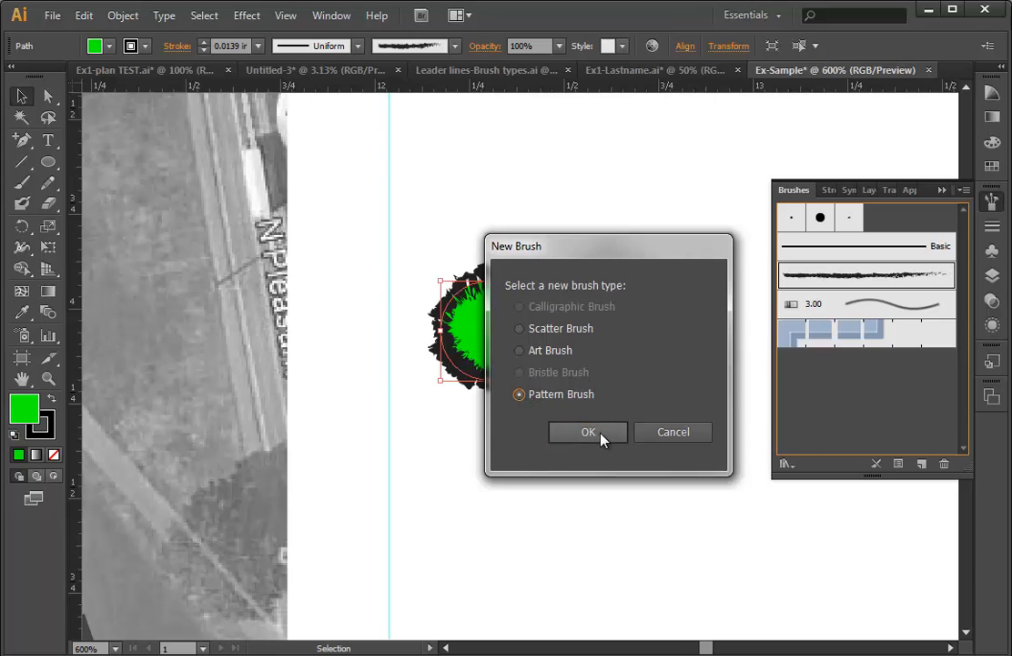
pyautogui.click(603, 436)
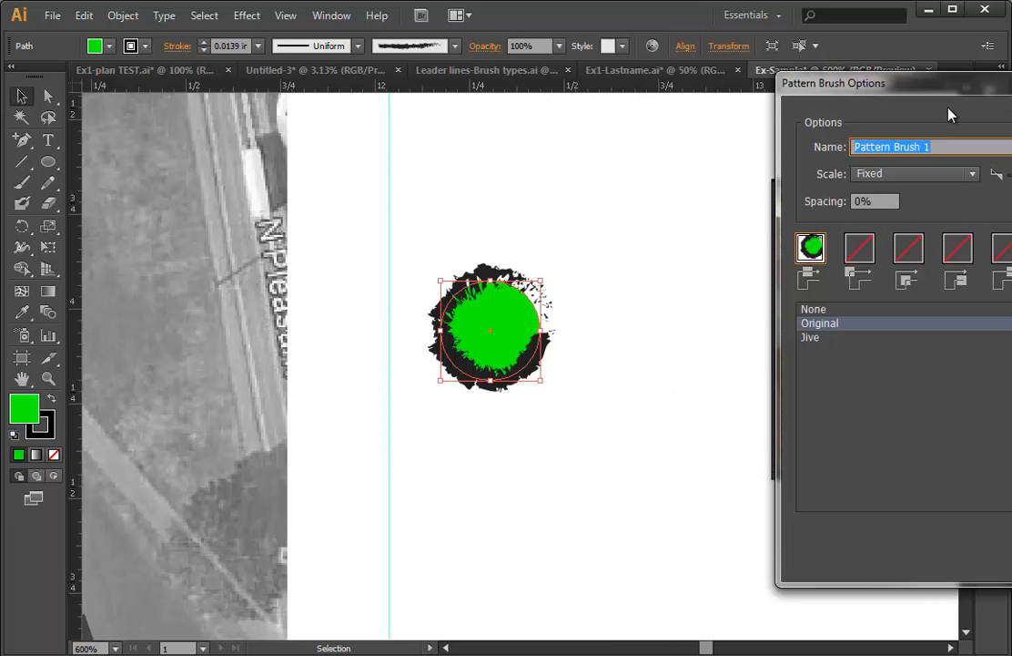
# Set the new pattern brush's fixed scale to 75% and save the brush.
pyautogui.moveTo(952, 88)
pyautogui.mouseDown()
pyautogui.moveTo(479, 142)
pyautogui.moveTo(406, 103)
pyautogui.mouseUp()
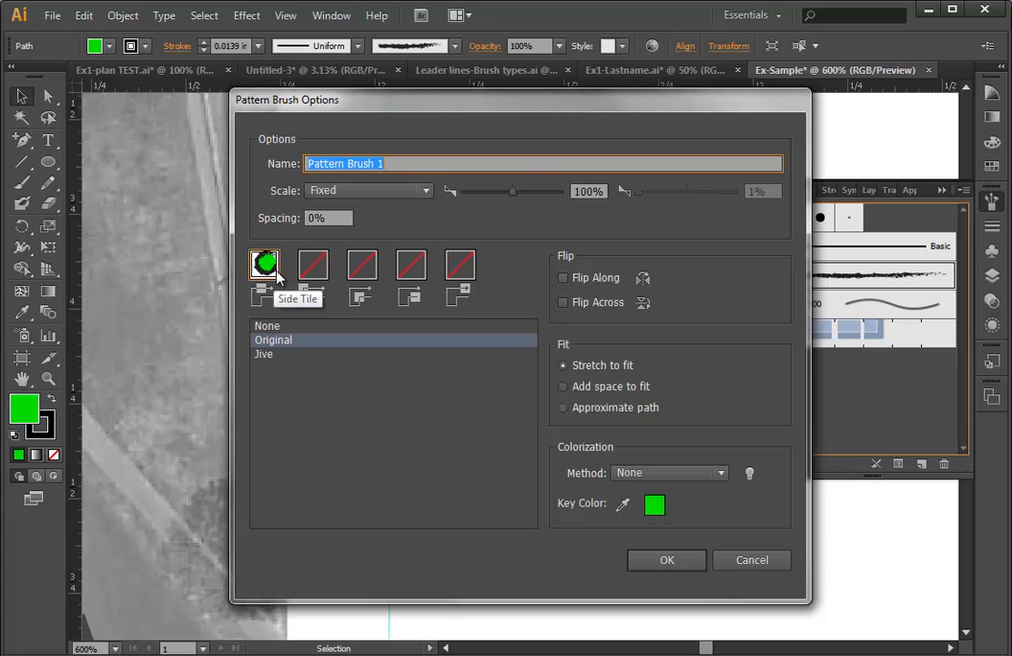
pyautogui.moveTo(513, 191); pyautogui.dragTo(503, 192)
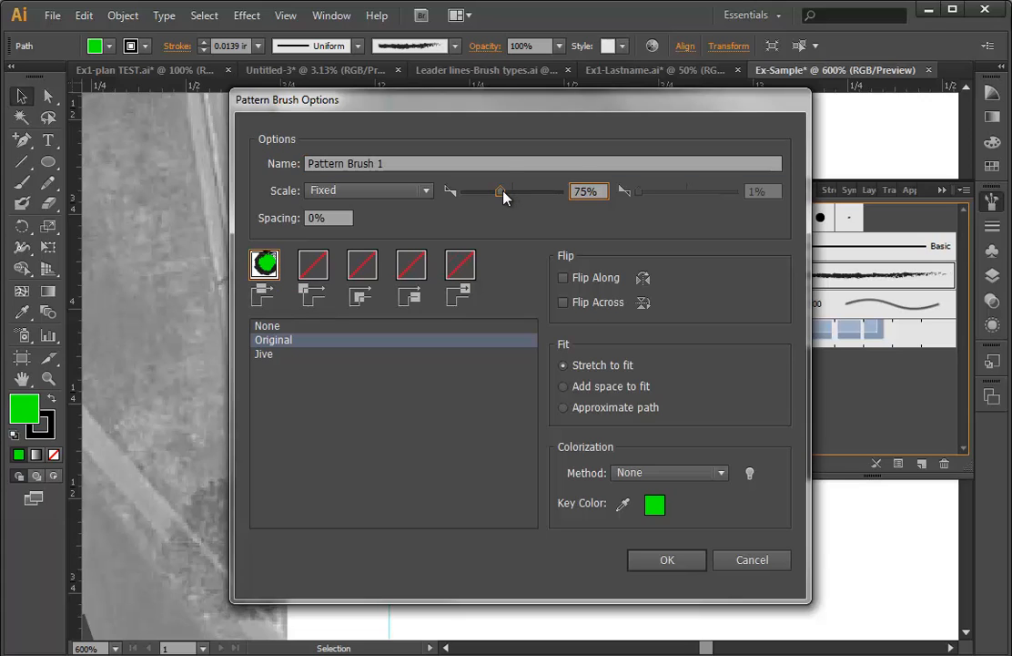
pyautogui.click(669, 560)
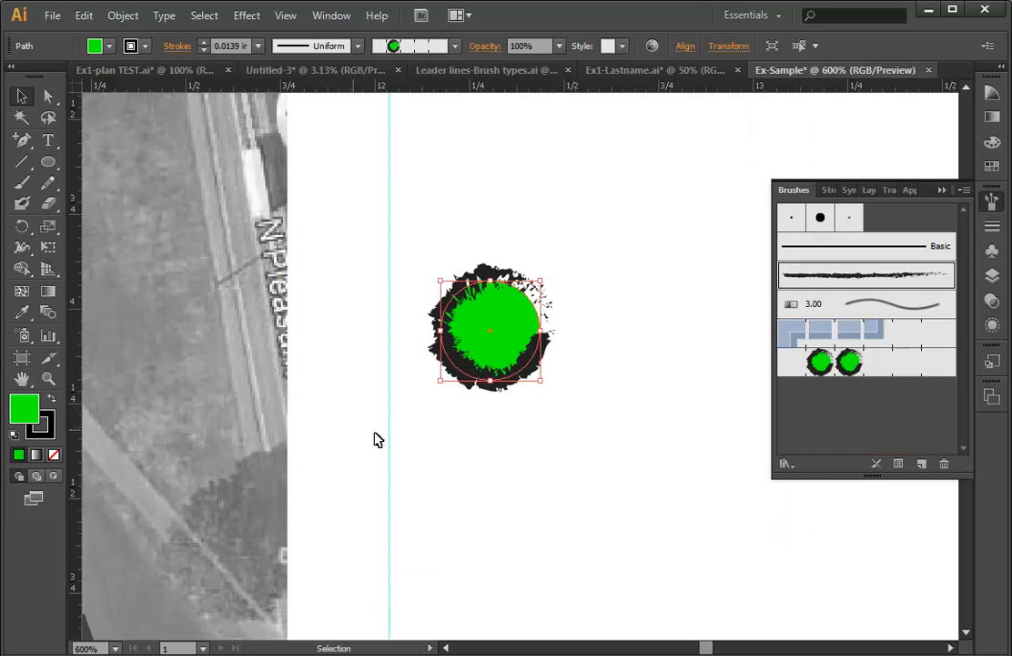
# Apply the green circle pattern brush to the dashed arrow path over the plan, keeping the brush options as they are.
pyautogui.moveTo(707, 647); pyautogui.dragTo(695, 647)
pyautogui.scroll(-5, 617, 417)
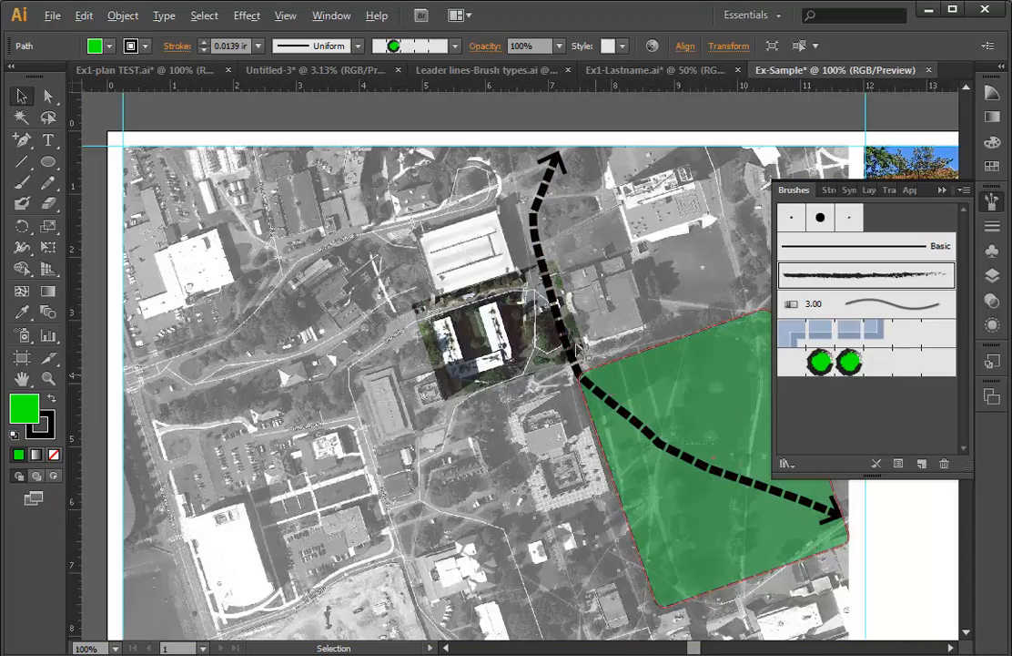
pyautogui.click(565, 336)
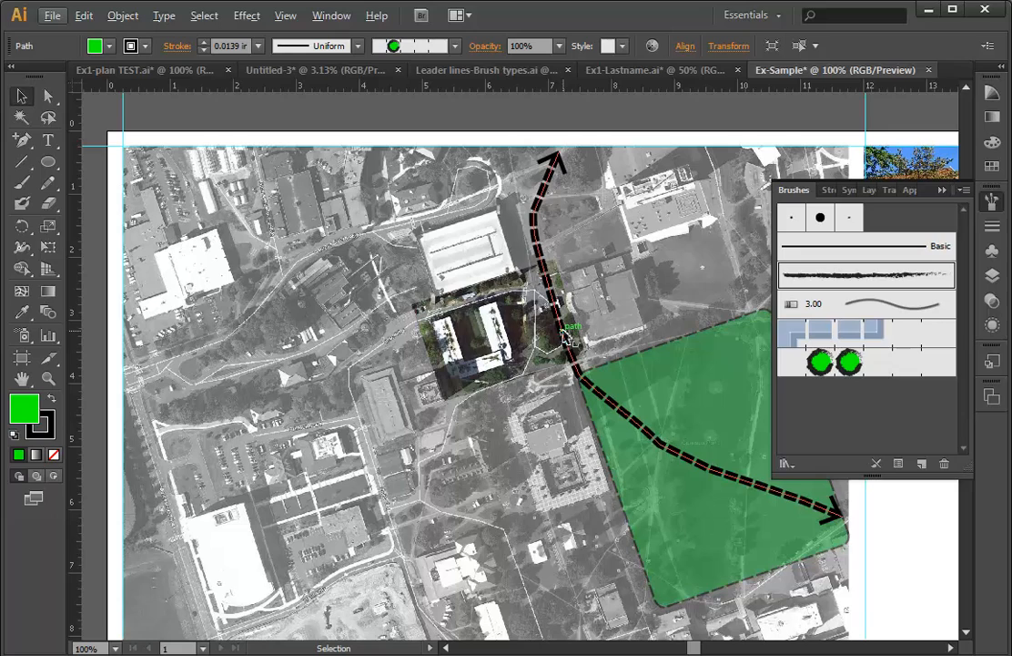
pyautogui.click(565, 336)
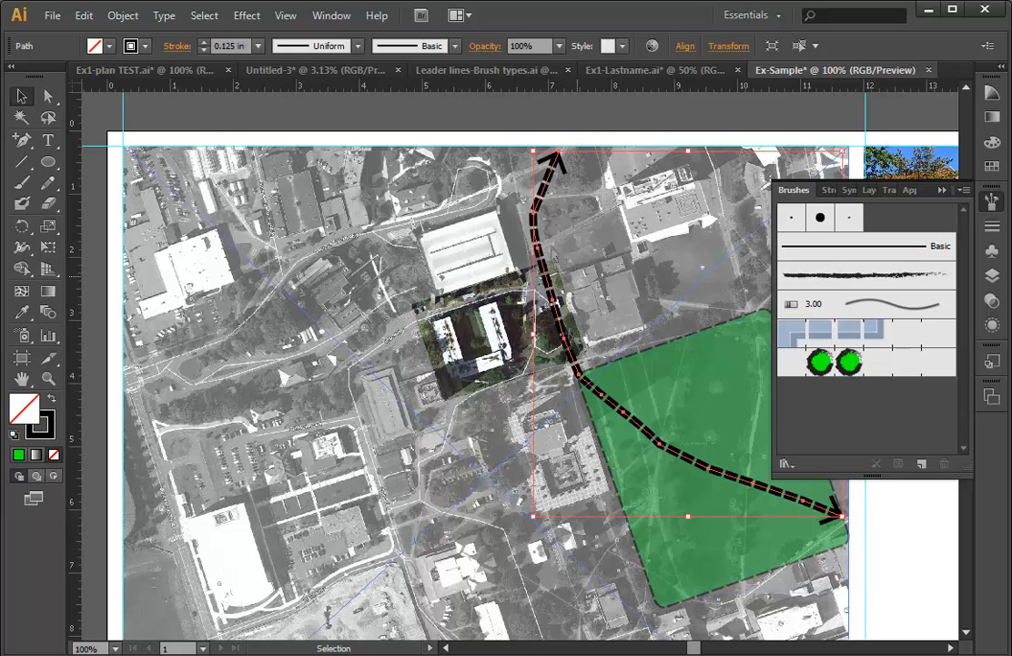
pyautogui.click(872, 368)
pyautogui.doubleClick(872, 367)
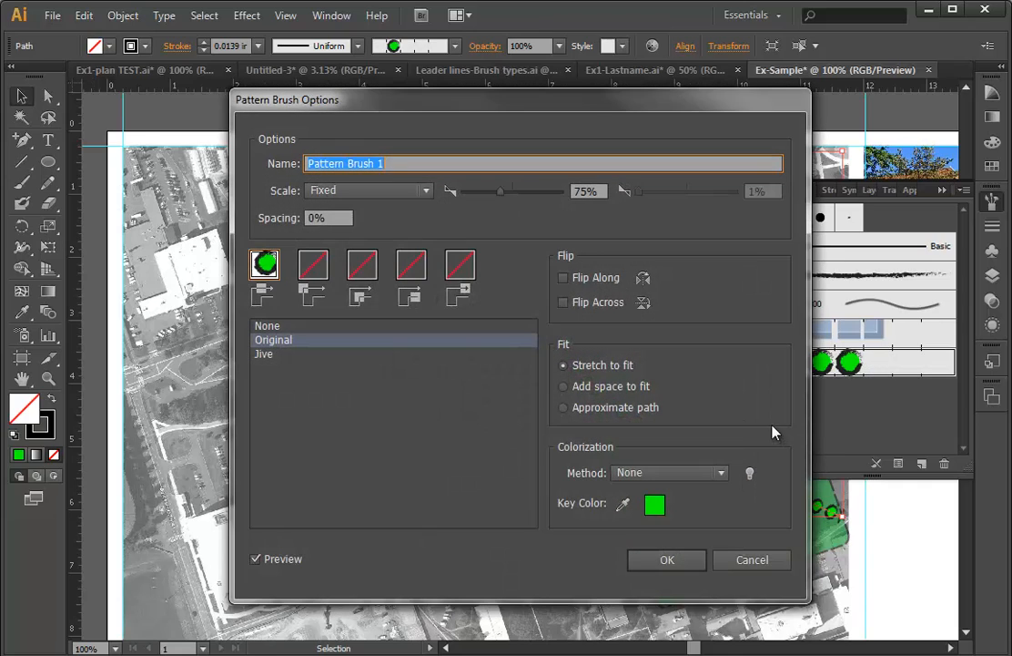
pyautogui.click(658, 562)
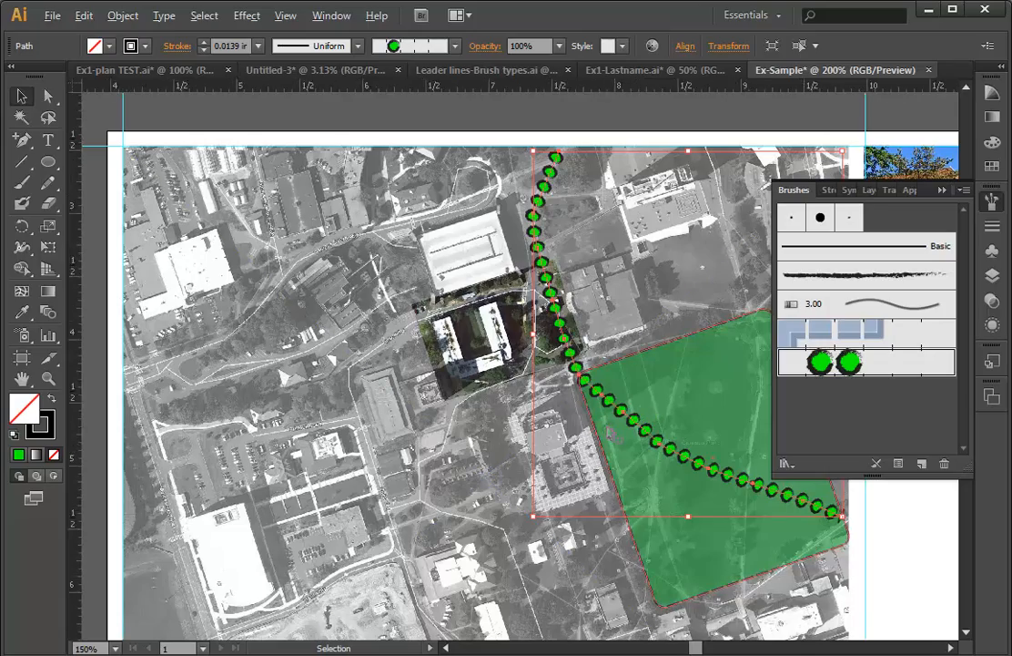
pyautogui.scroll(2, 611, 434)
pyautogui.scroll(1, 611, 435)
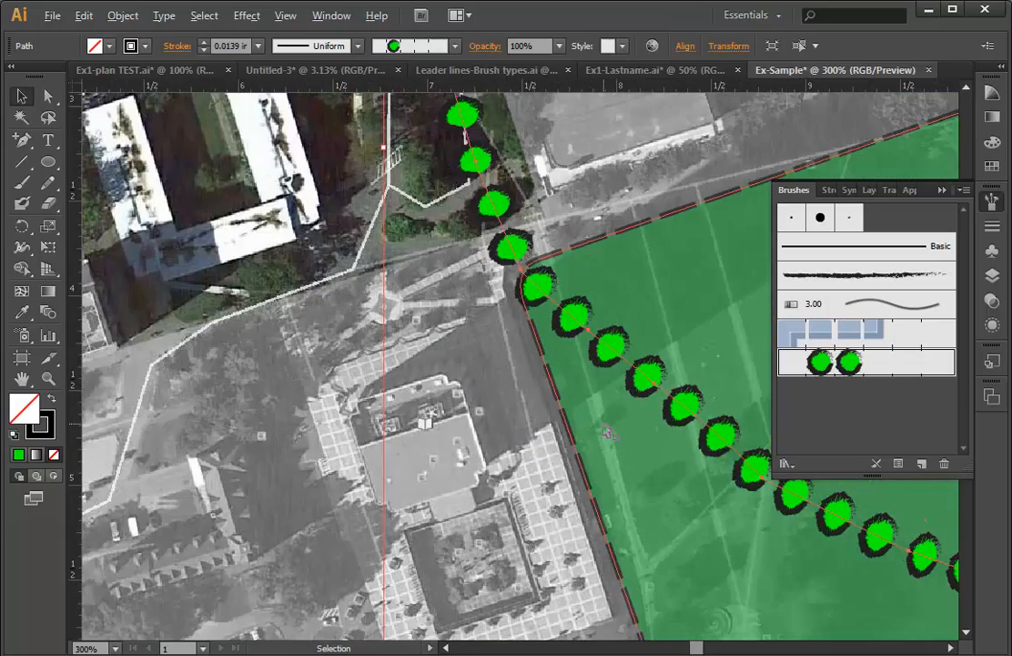
pyautogui.scroll(-1, 608, 432)
pyautogui.scroll(1, 607, 431)
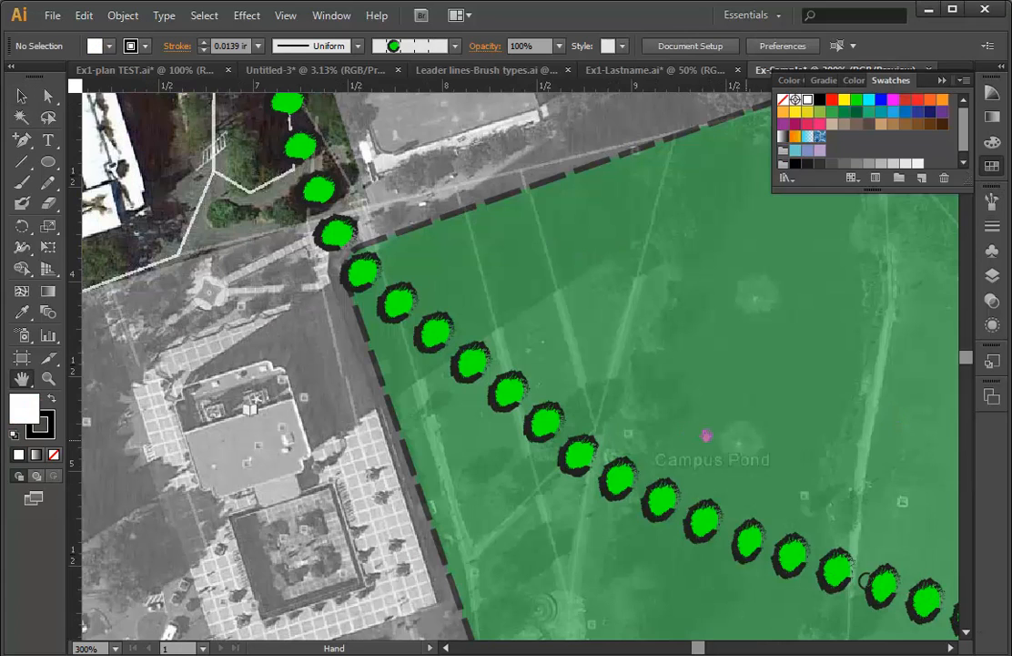
# Draw a circle about 0.5 in across on the blank area beside the plan and fill it with black.
pyautogui.moveTo(836, 373); pyautogui.dragTo(192, 355)
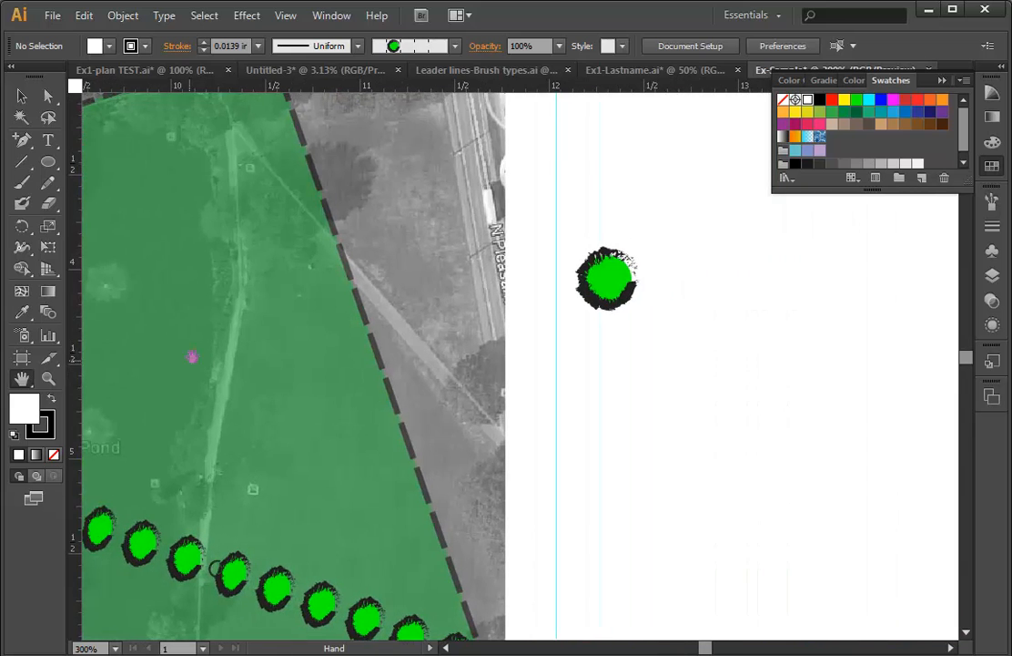
pyautogui.moveTo(624, 389); pyautogui.dragTo(505, 405)
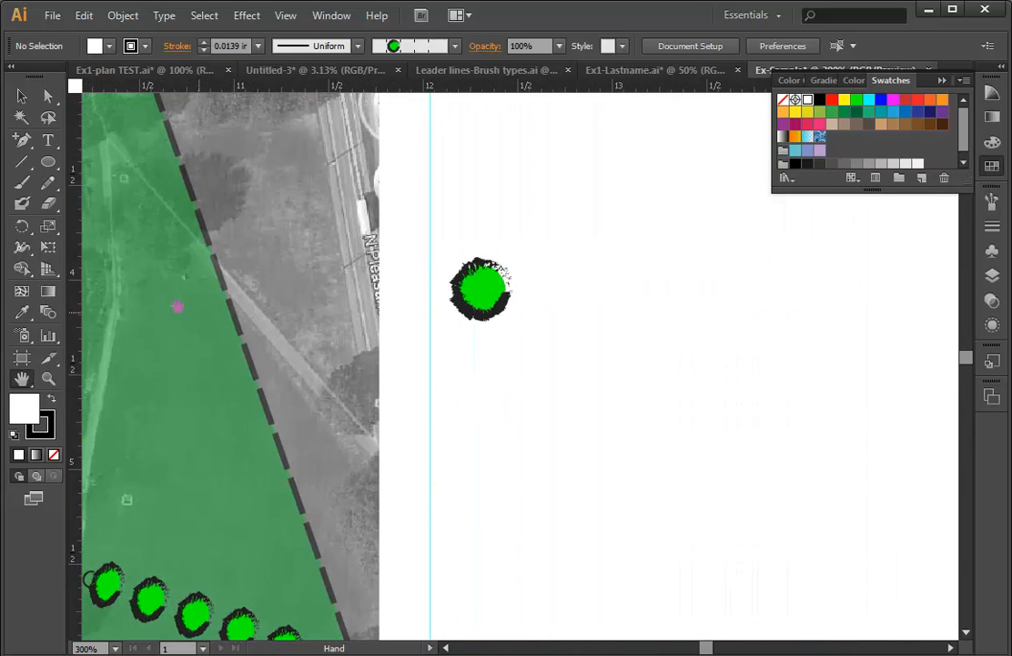
pyautogui.click(47, 161)
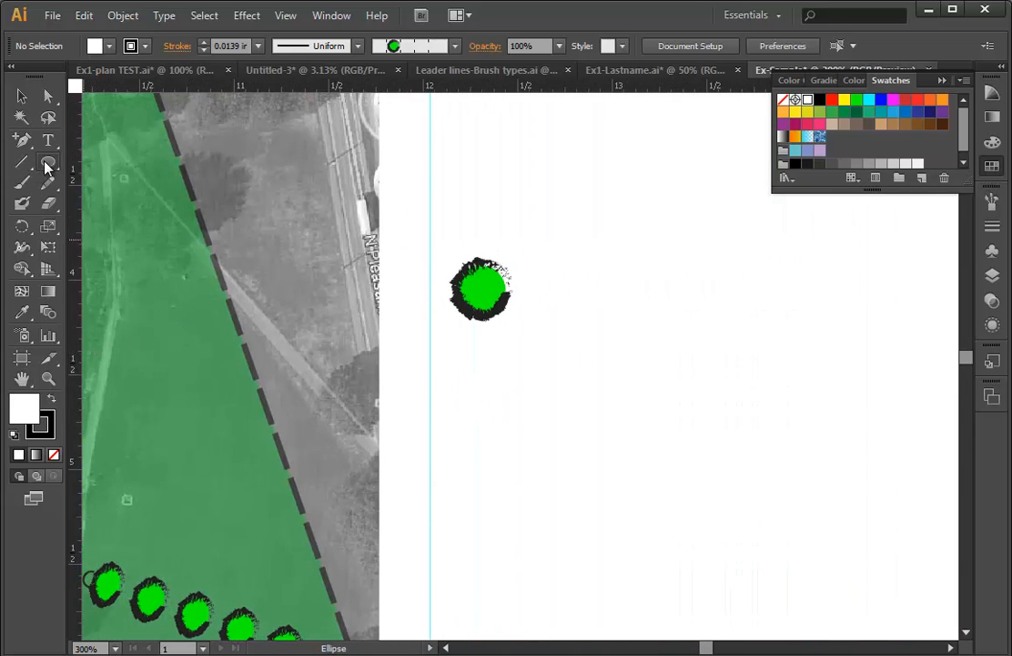
pyautogui.moveTo(613, 323); pyautogui.dragTo(706, 366)
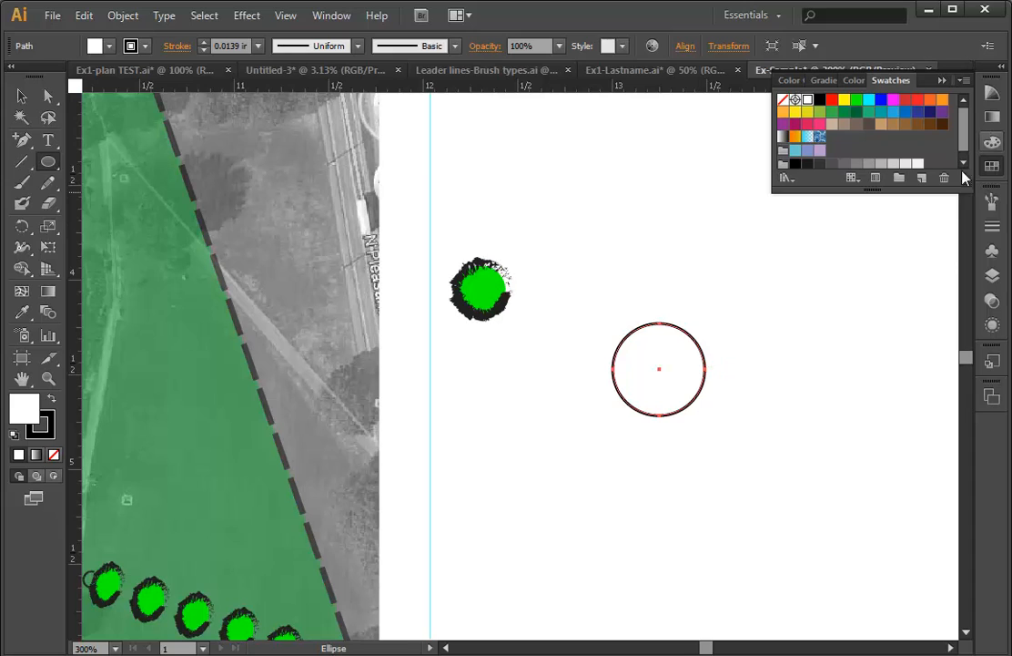
pyautogui.click(821, 101)
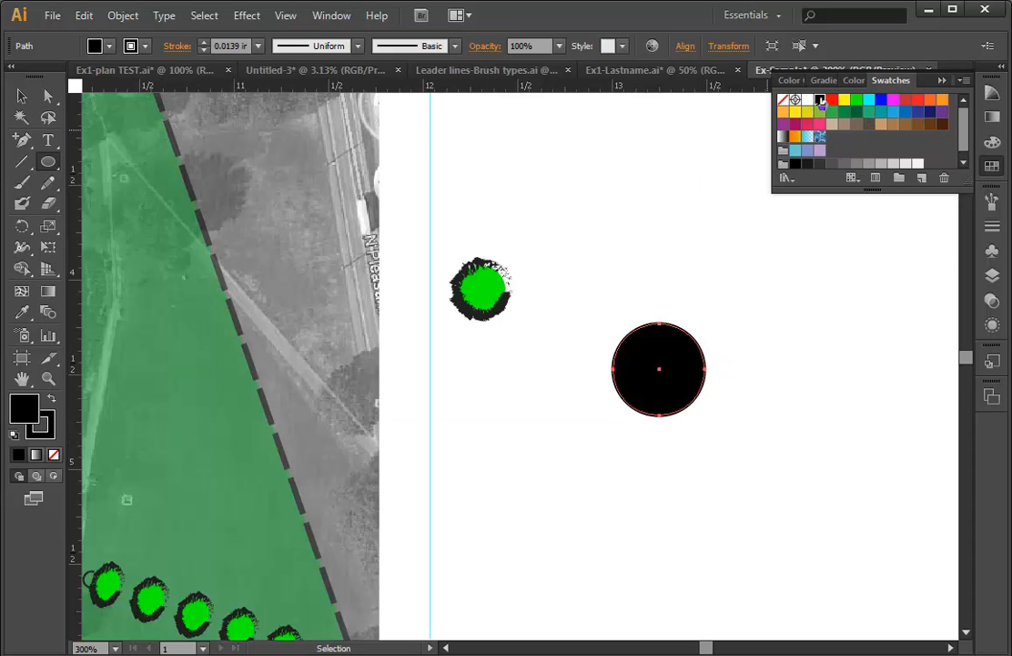
pyautogui.click(940, 81)
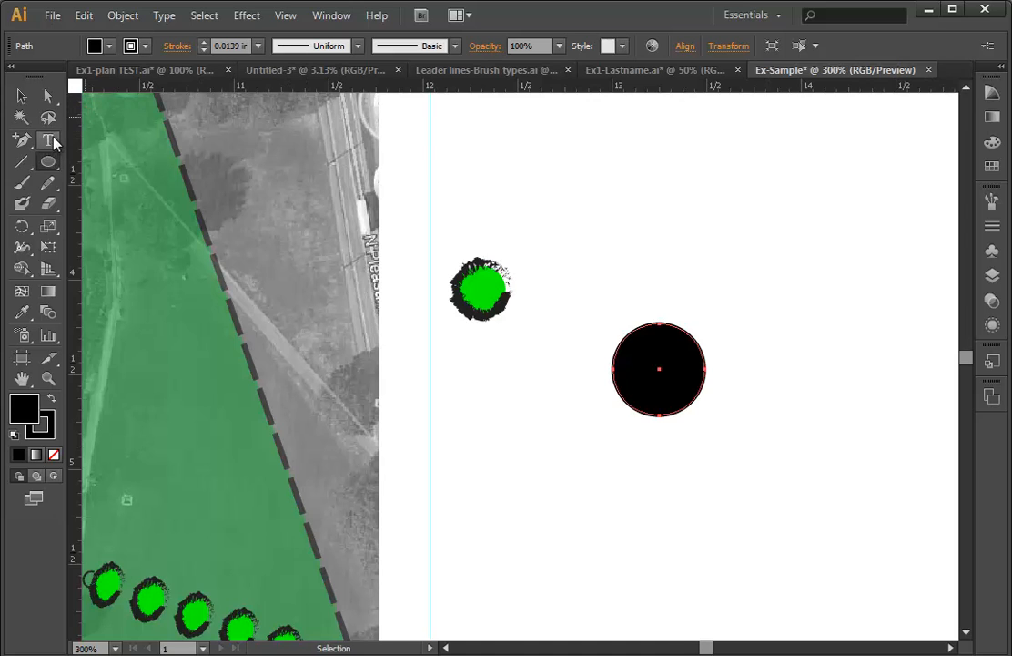
# Add a small text box containing "1" beside the black circle, keeping its font size.
pyautogui.click(50, 140)
pyautogui.moveTo(741, 309); pyautogui.dragTo(840, 375)
pyautogui.write('1')
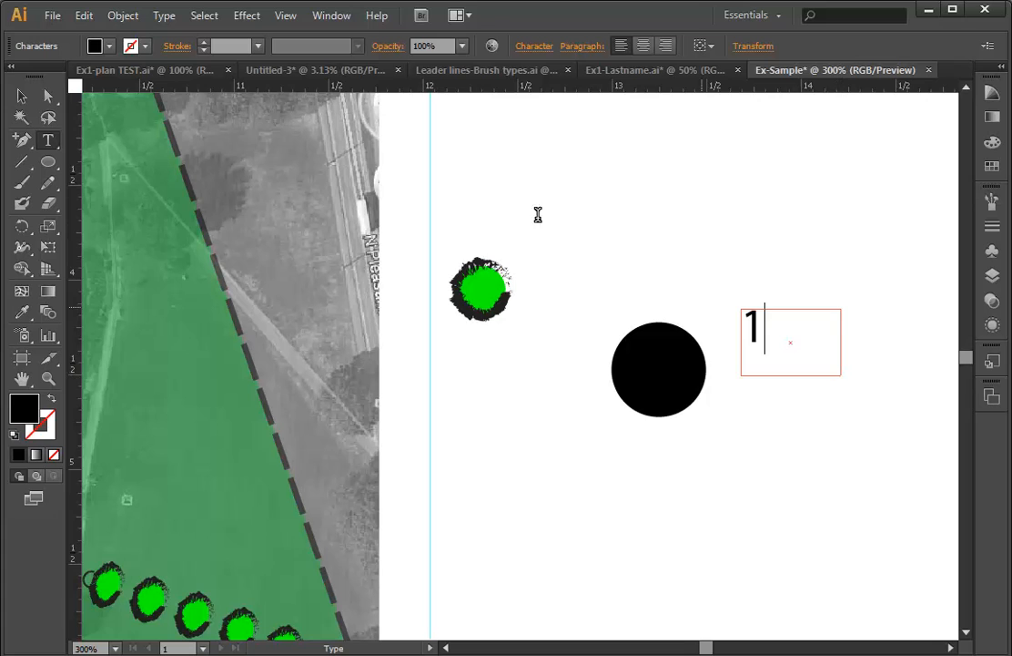
pyautogui.click(178, 21)
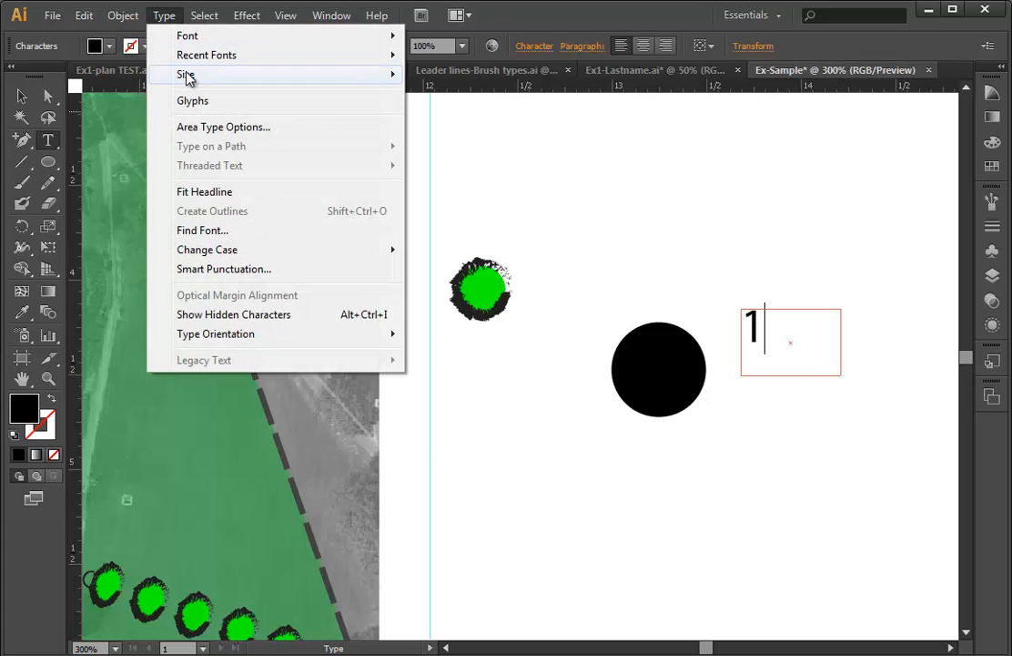
pyautogui.moveTo(189, 78)
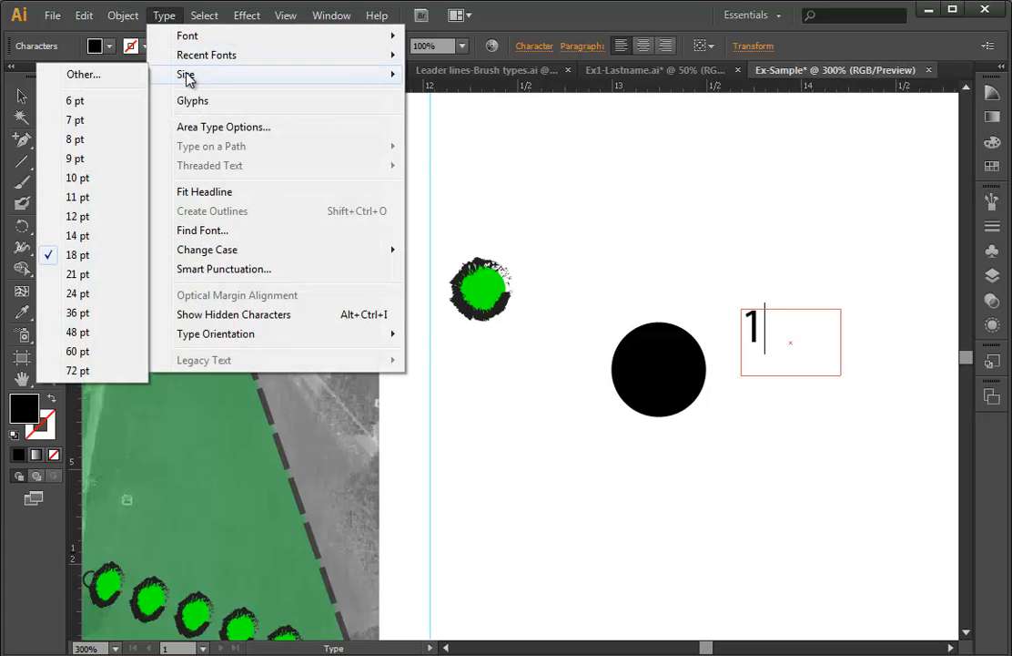
pyautogui.click(569, 163)
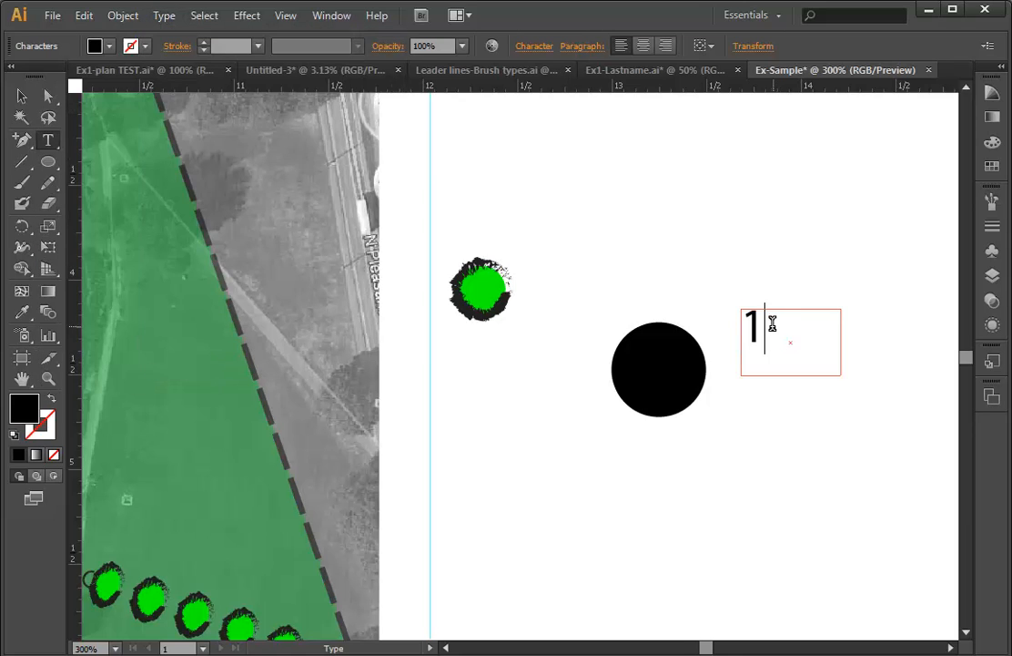
# Set both the stroke and the fill of the numeral 1 to white.
pyautogui.moveTo(769, 321); pyautogui.dragTo(714, 325)
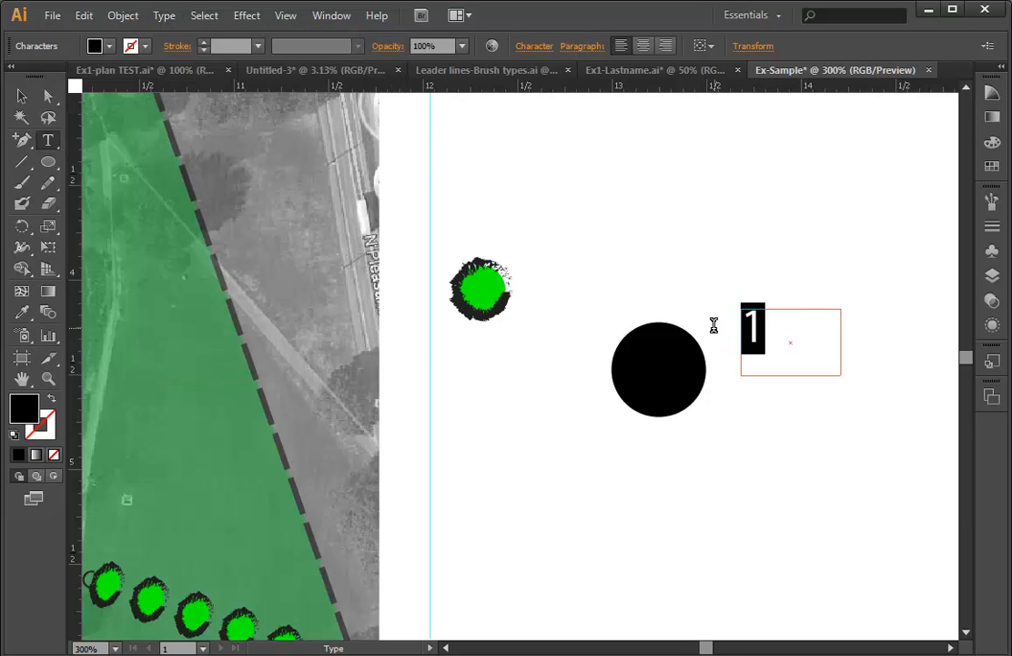
pyautogui.click(132, 45)
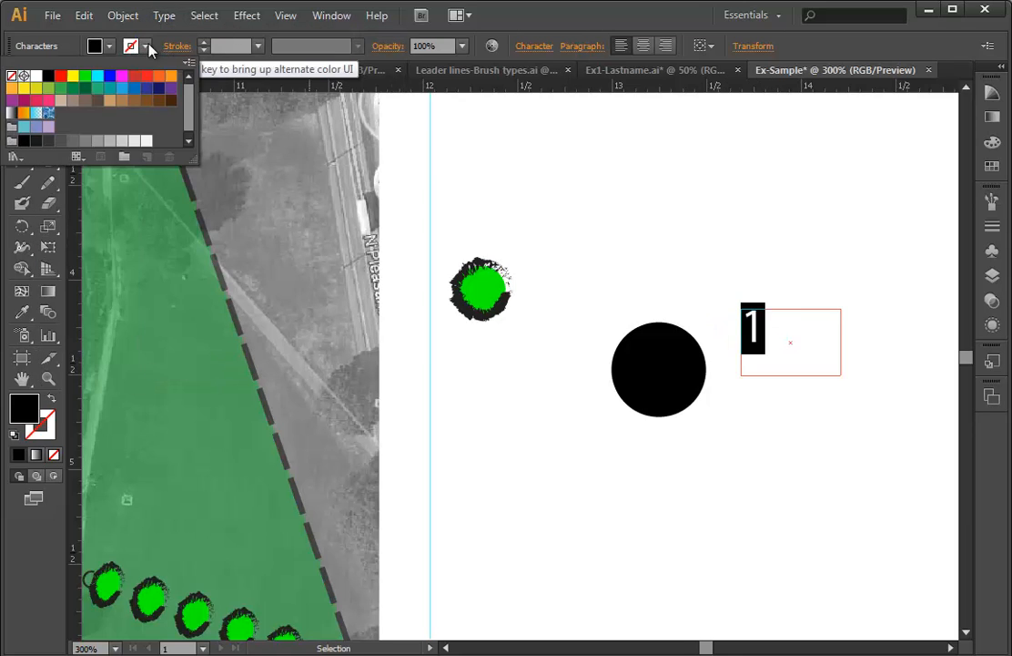
pyautogui.click(36, 78)
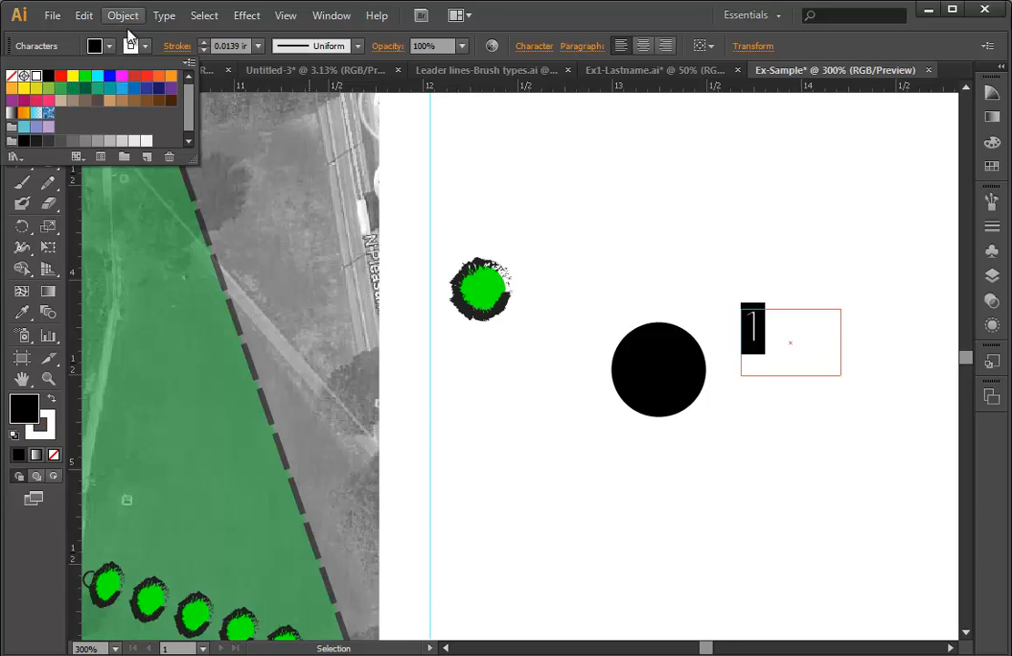
pyautogui.press('Escape')
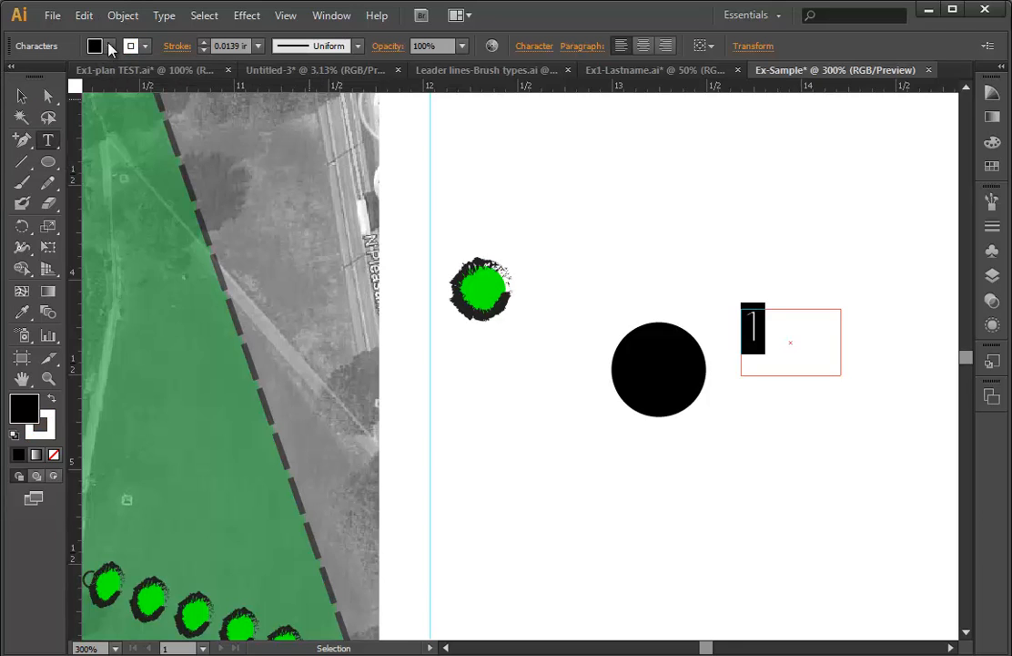
pyautogui.click(109, 46)
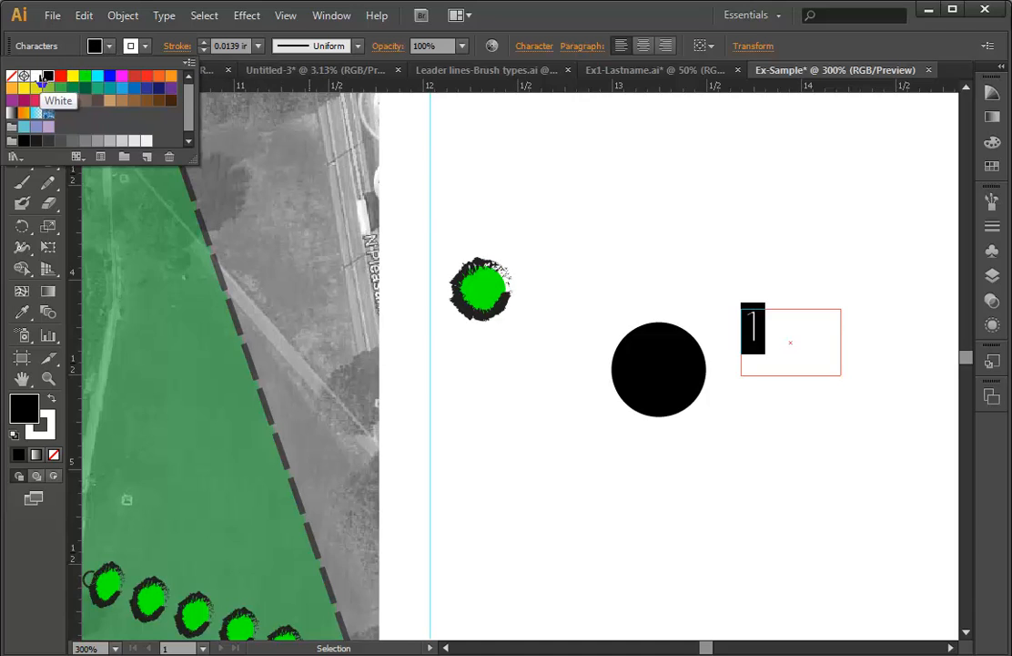
pyautogui.click(36, 77)
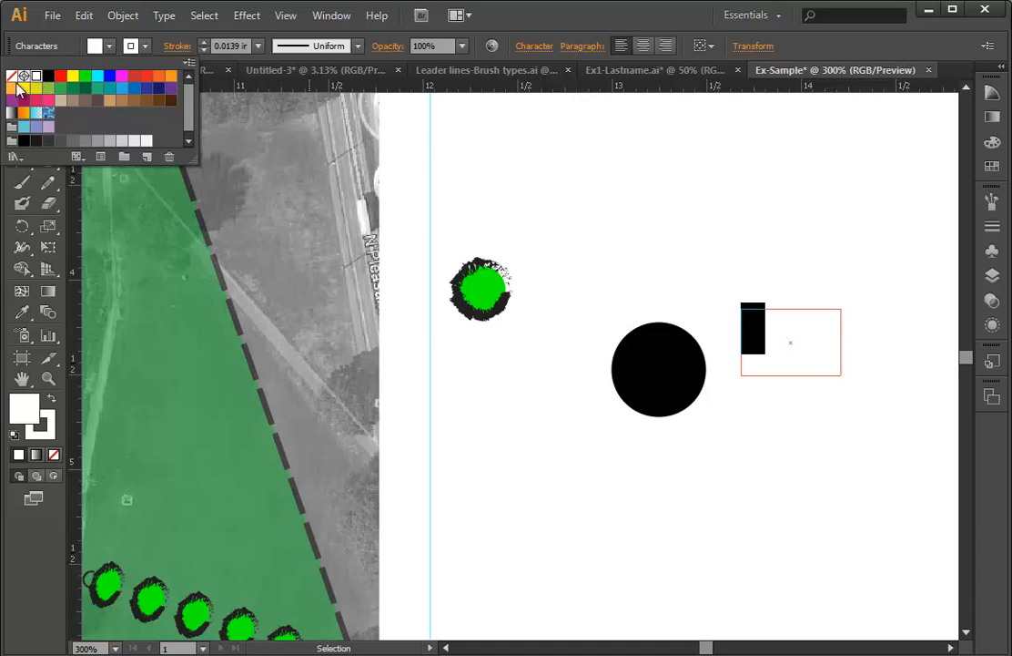
# Move the white numeral onto the black circle and nudge it slightly left to centre it.
pyautogui.click(22, 95)
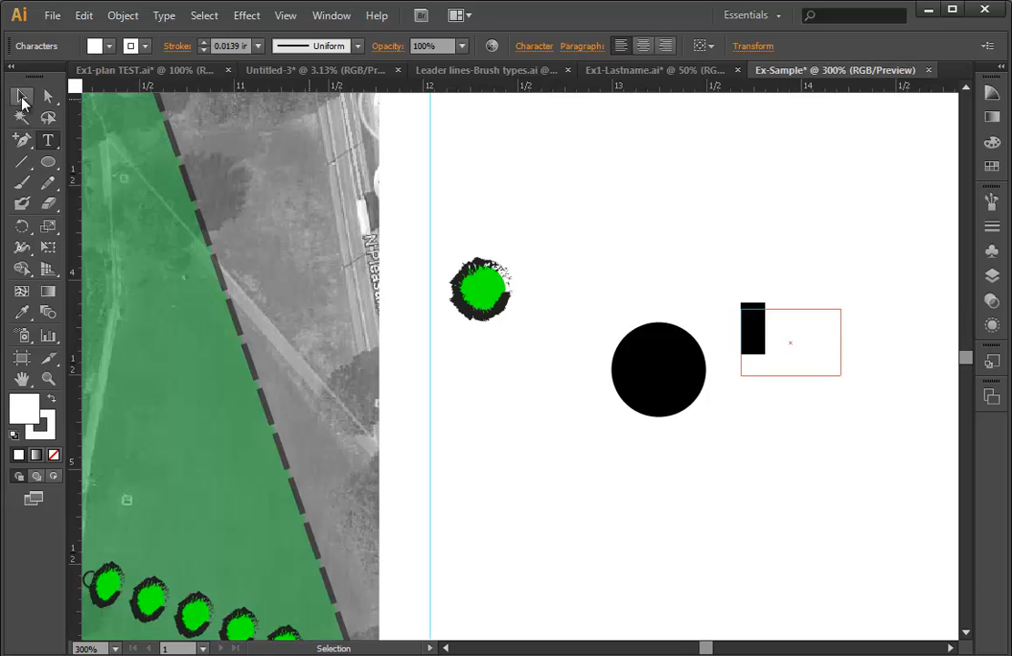
pyautogui.moveTo(744, 344); pyautogui.dragTo(669, 381)
pyautogui.click(769, 476)
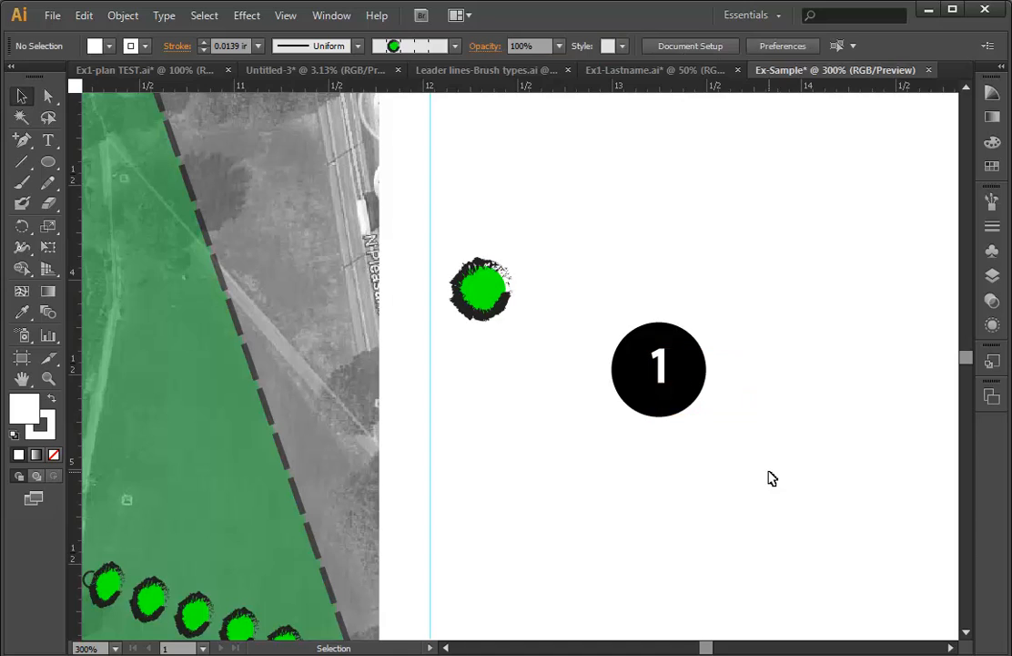
pyautogui.click(670, 386)
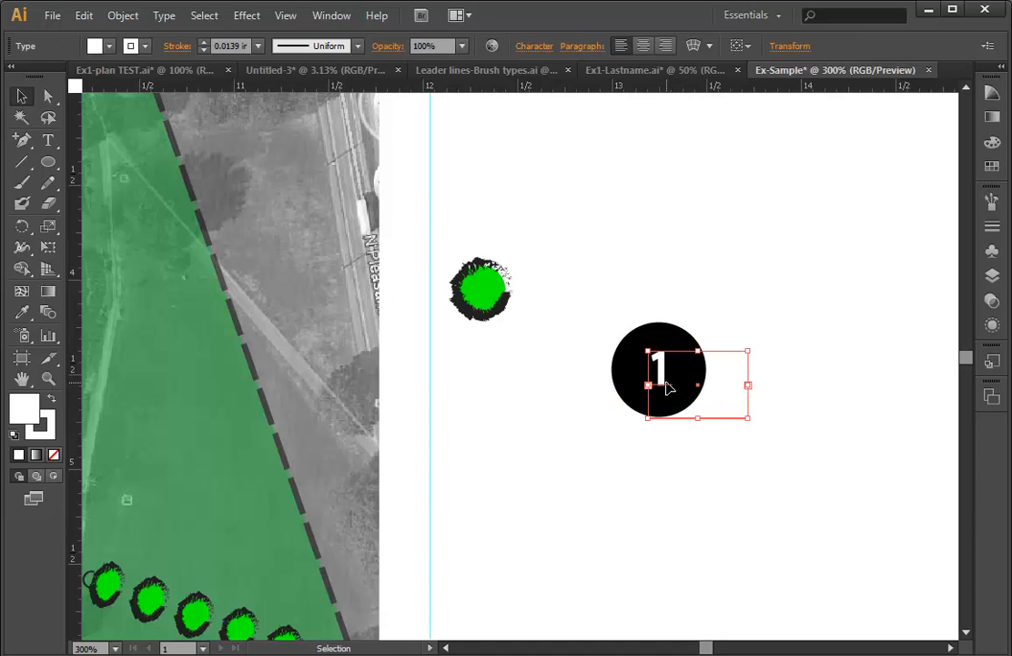
pyautogui.press('Left')
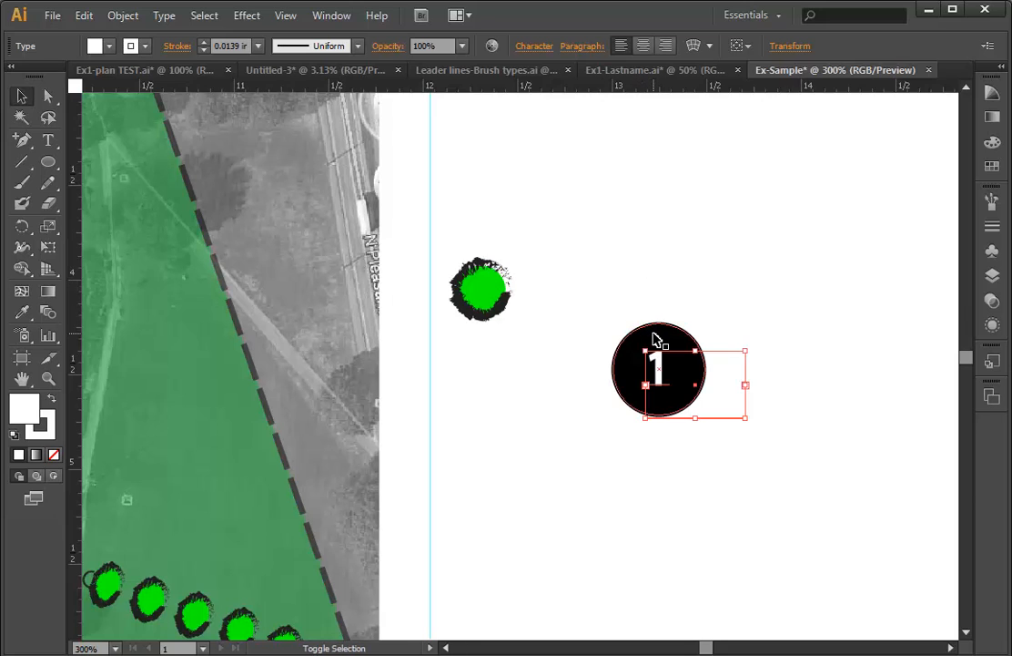
# Group the numeral with the black circle and shift the group slightly on the blank area.
pyautogui.keyDown('shift'); pyautogui.click(655, 340); pyautogui.keyUp('shift')
pyautogui.rightClick(655, 336)
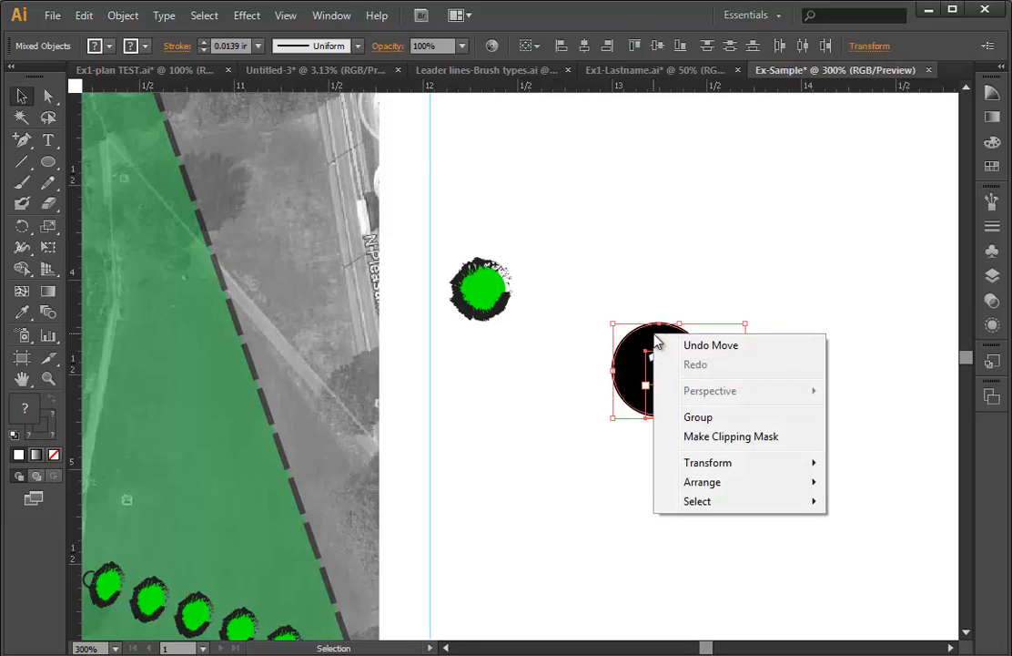
pyautogui.click(698, 417)
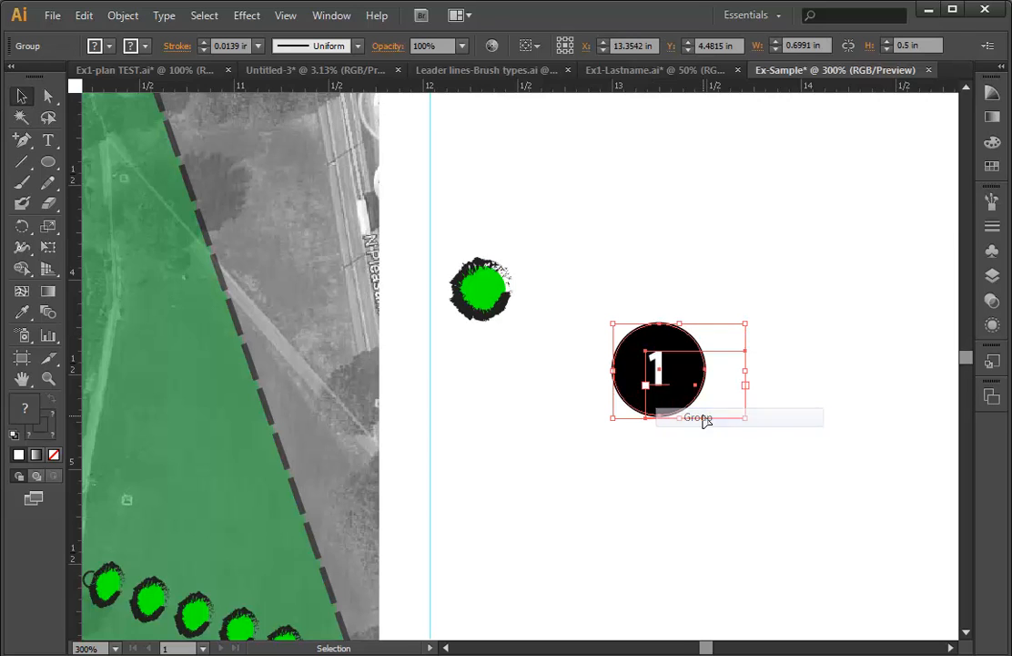
pyautogui.click(812, 361)
pyautogui.moveTo(689, 351)
pyautogui.mouseDown()
pyautogui.moveTo(870, 408)
pyautogui.moveTo(868, 309)
pyautogui.moveTo(677, 347)
pyautogui.mouseUp()
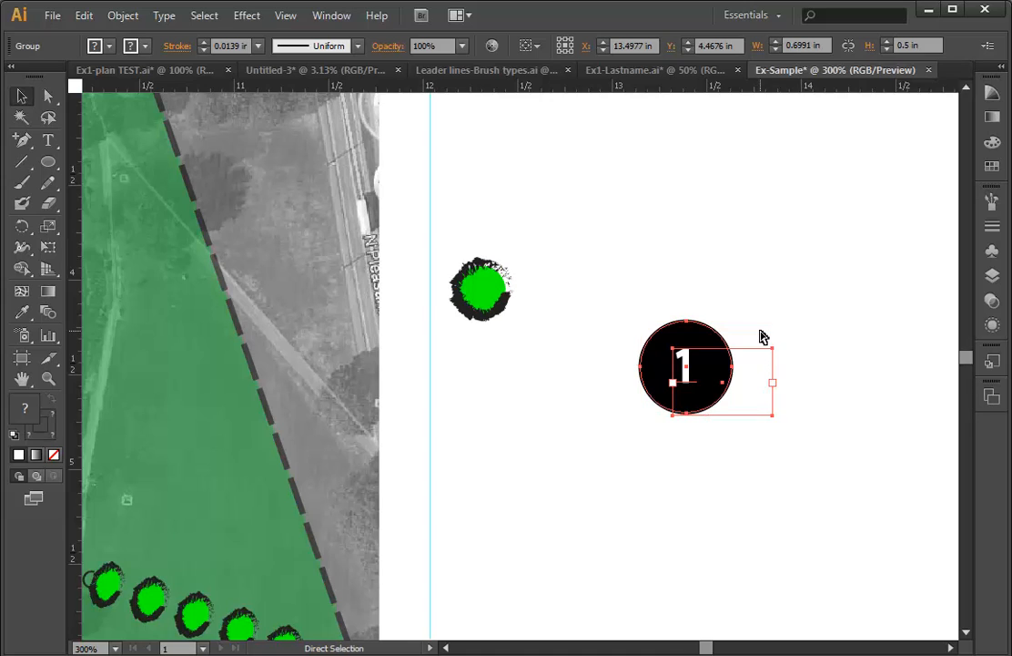
# Place a copy of the numbered circle on the steps photo's lower-left corner and move the original onto the plan beside the tree-pattern path.
pyautogui.hotkey('ctrl', 'c')
pyautogui.hotkey('ctrl', 'v')
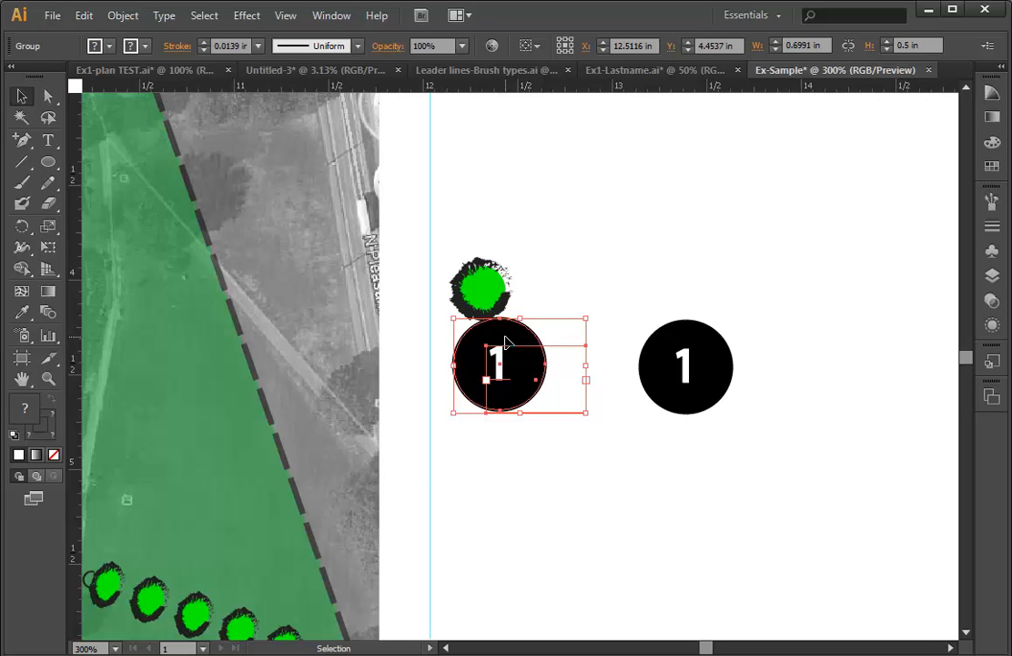
pyautogui.moveTo(524, 339); pyautogui.dragTo(572, 199)
pyautogui.scroll(2, 565, 263)
pyautogui.scroll(3, 565, 262)
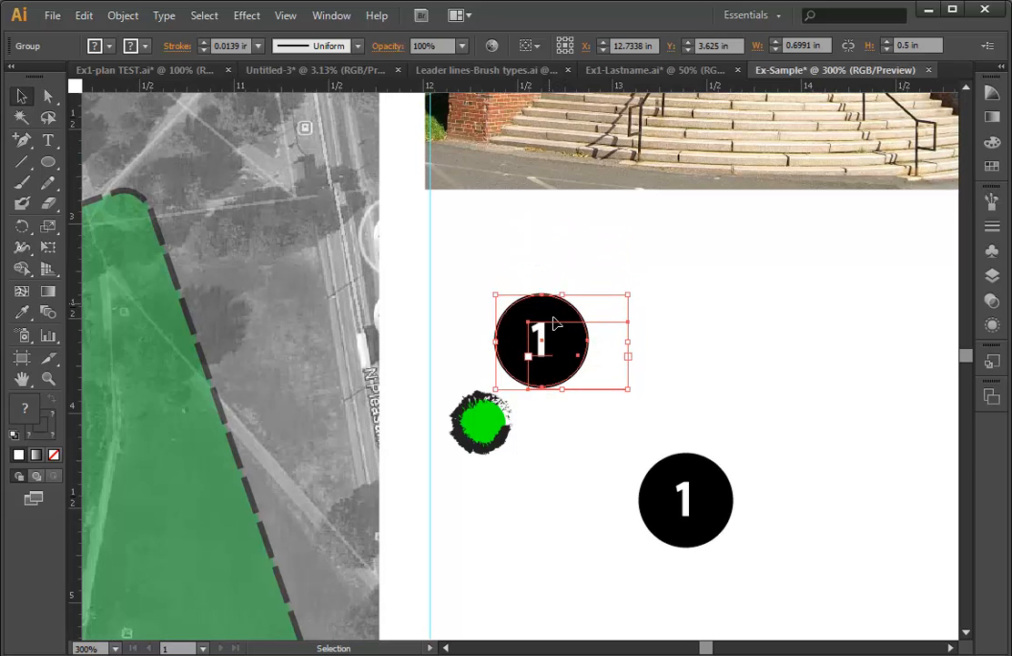
pyautogui.moveTo(556, 323); pyautogui.dragTo(498, 119)
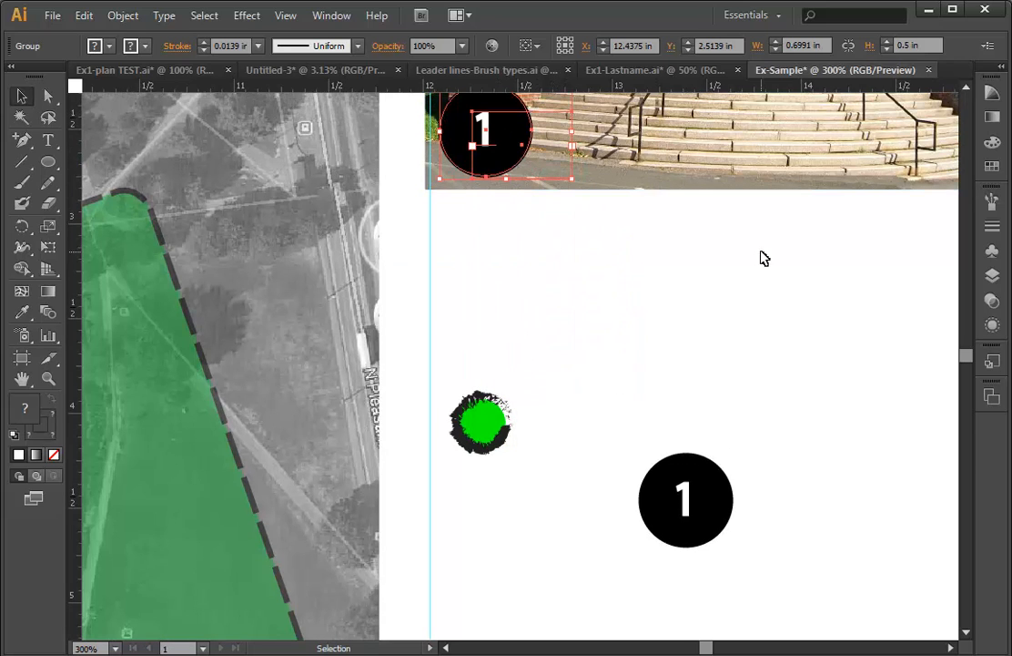
pyautogui.click(699, 482)
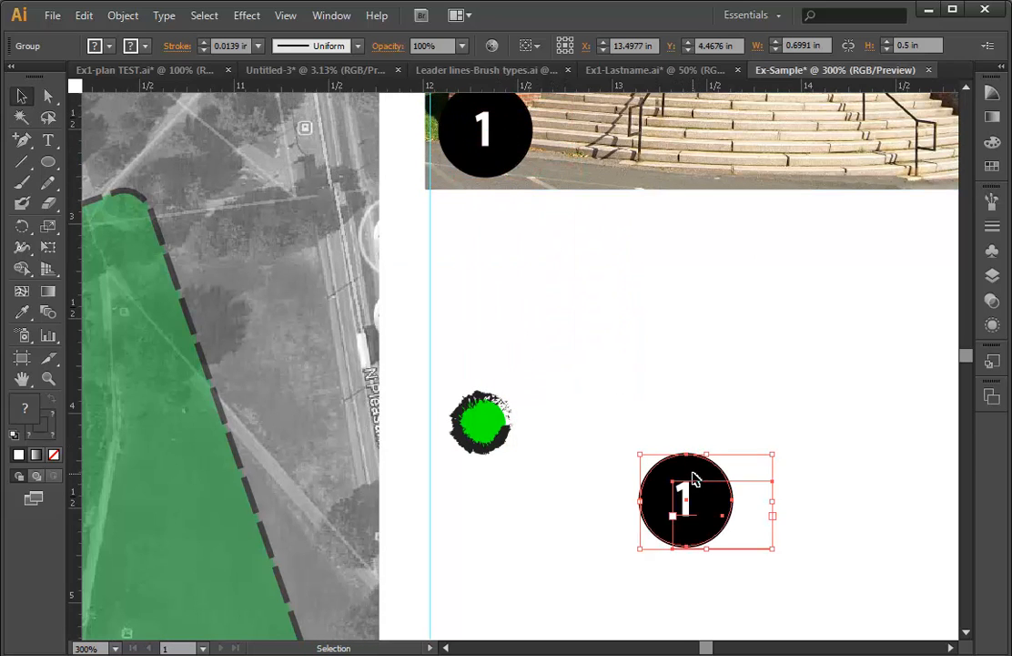
pyautogui.moveTo(697, 482); pyautogui.dragTo(261, 339)
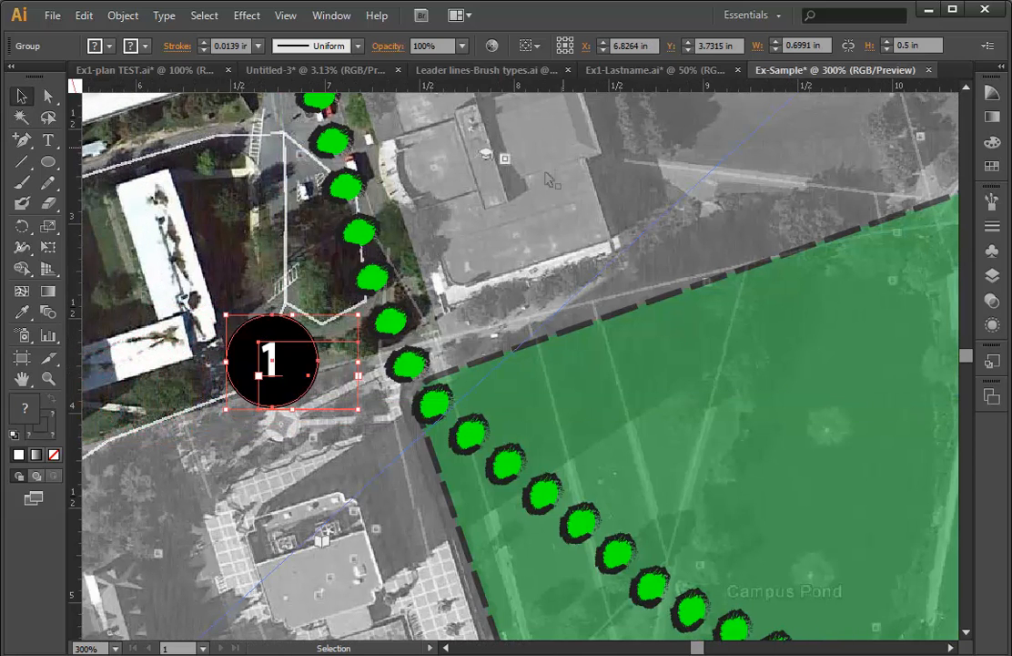